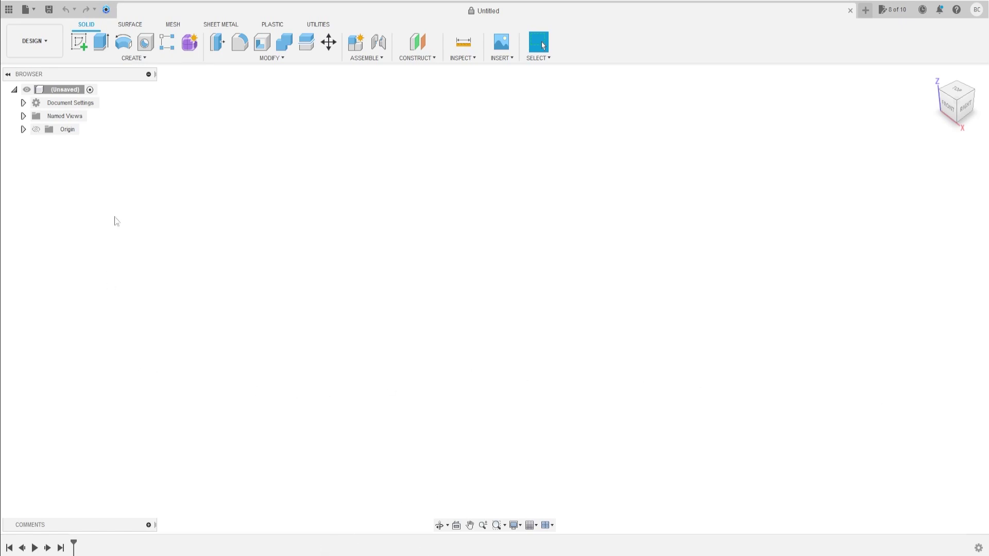
Step: Start a sketch on the XY plane and draw a 200 mm line right from the origin
{"action": "left_click", "coordinate": [80, 42]}
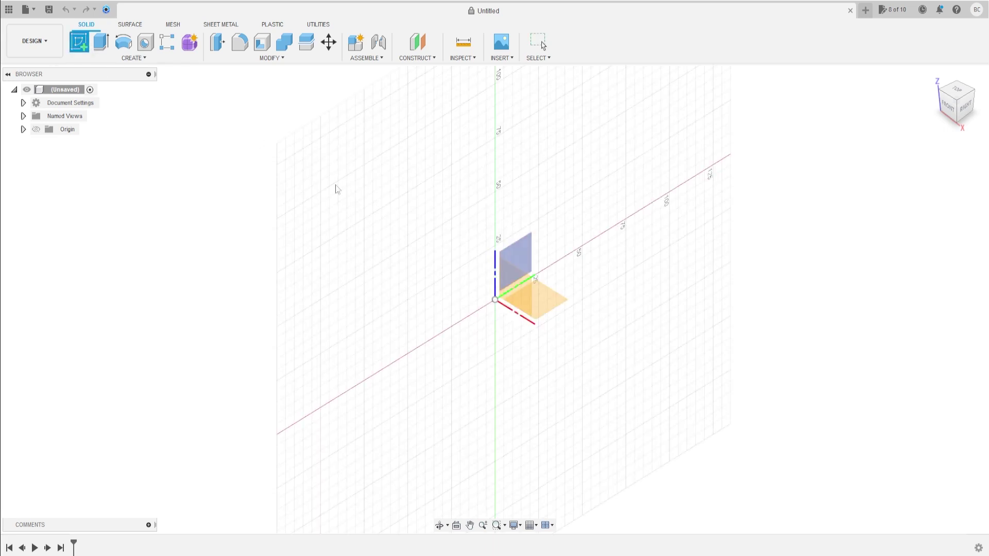
{"action": "left_click", "coordinate": [552, 304]}
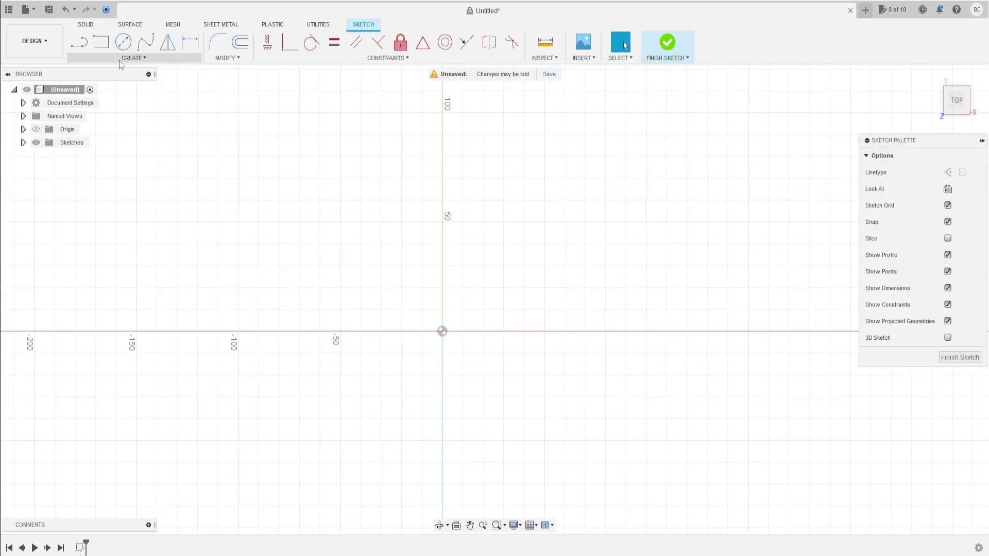
{"action": "left_click", "coordinate": [78, 41]}
{"action": "left_click", "coordinate": [442, 331]}
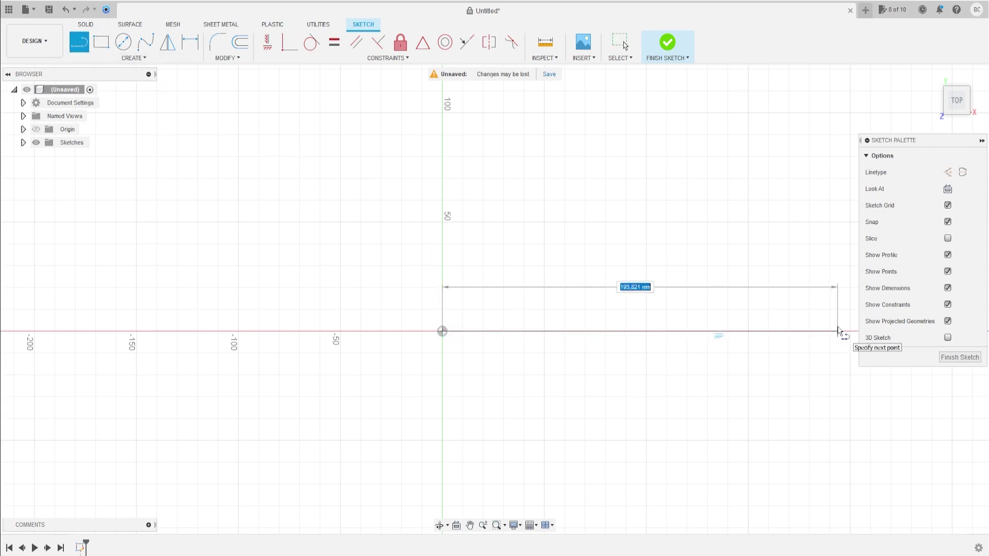
{"action": "key", "text": "Tab"}
{"action": "key", "text": "Return"}
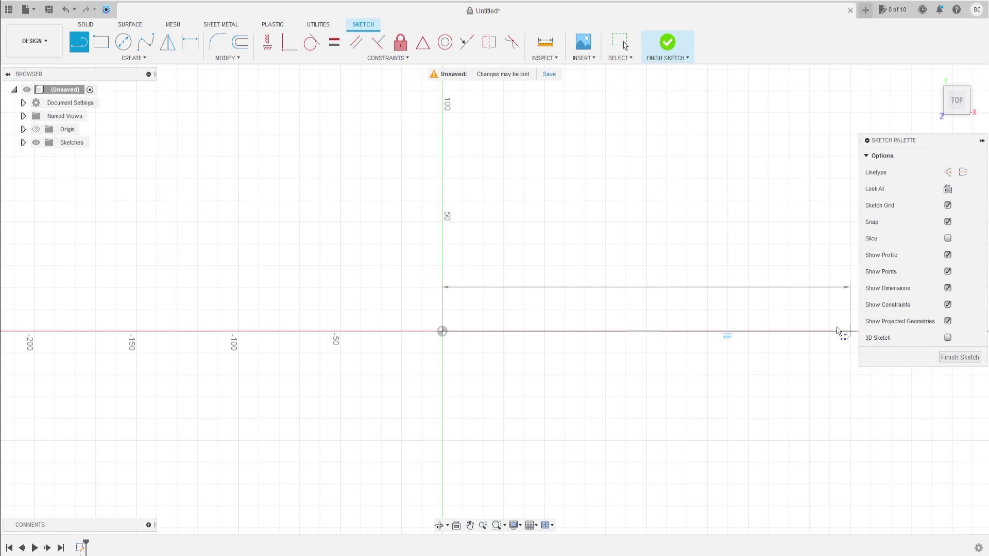
Step: Convert the 200 mm line into a dashed construction line
{"action": "key", "text": "Escape"}
{"action": "left_click", "coordinate": [706, 331]}
{"action": "left_click", "coordinate": [947, 172]}
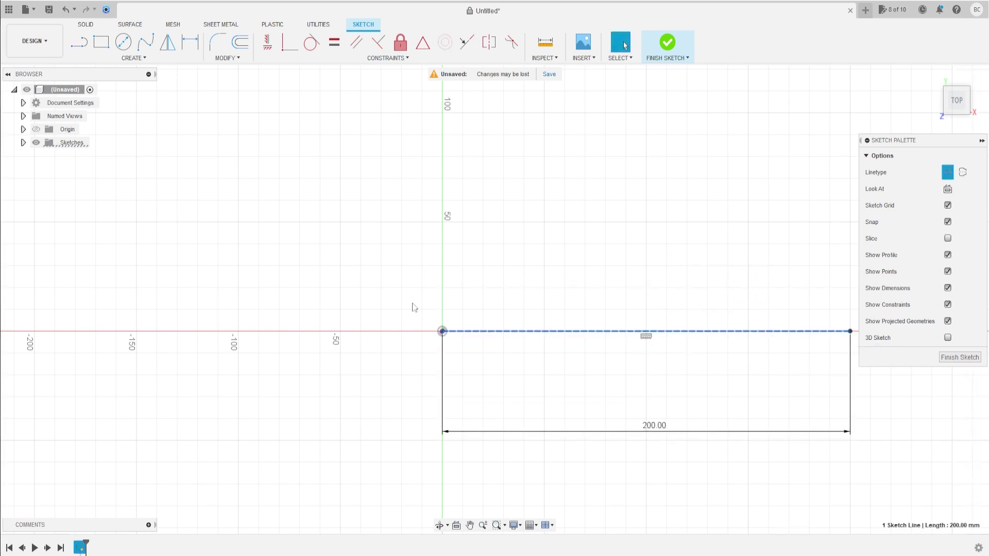
{"action": "key", "text": "Escape"}
{"action": "left_click", "coordinate": [153, 61]}
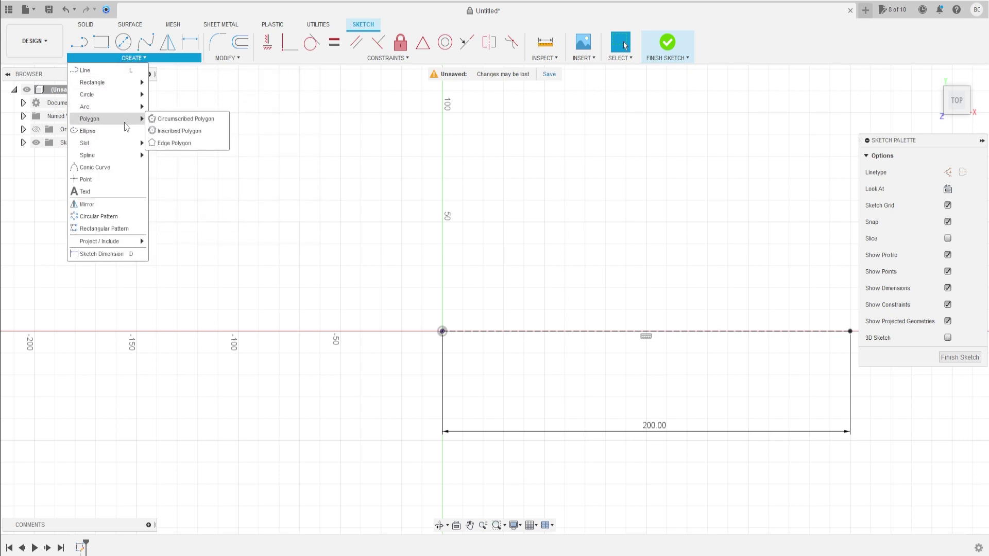
Step: Draw an eight-sided 31 mm polygon centred on the origin
{"action": "left_click", "coordinate": [174, 118]}
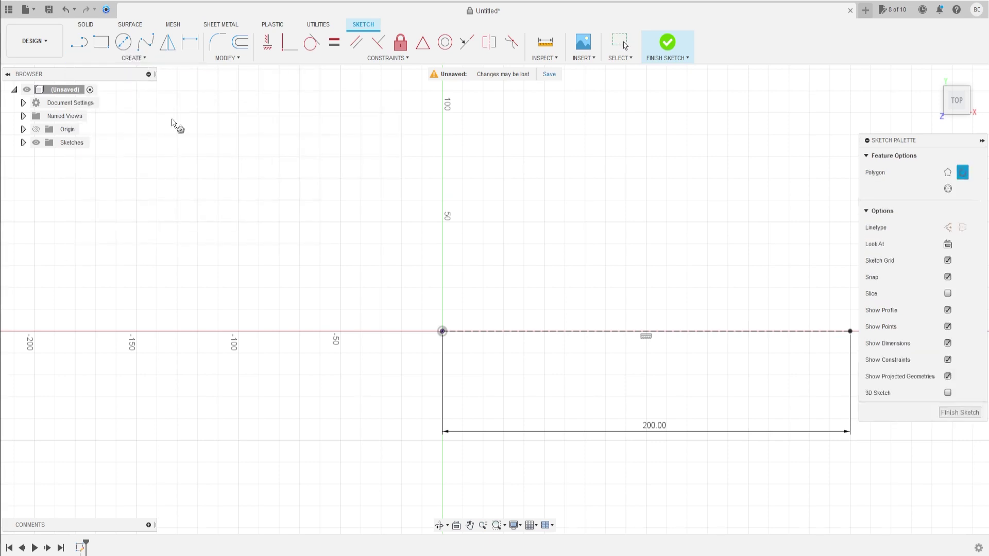
{"action": "left_click", "coordinate": [442, 331]}
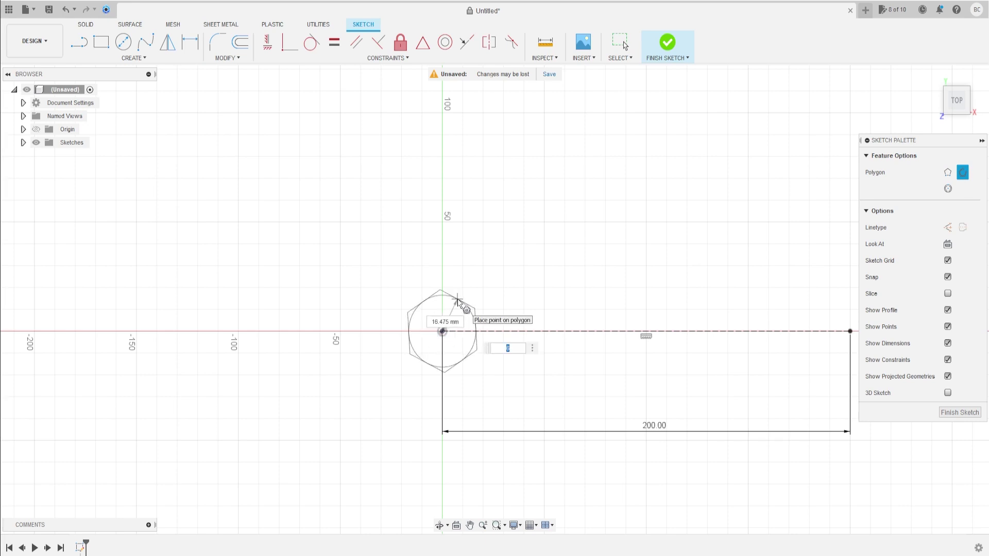
{"action": "key", "text": "Tab"}
{"action": "type", "text": "31"}
{"action": "key", "text": "Tab"}
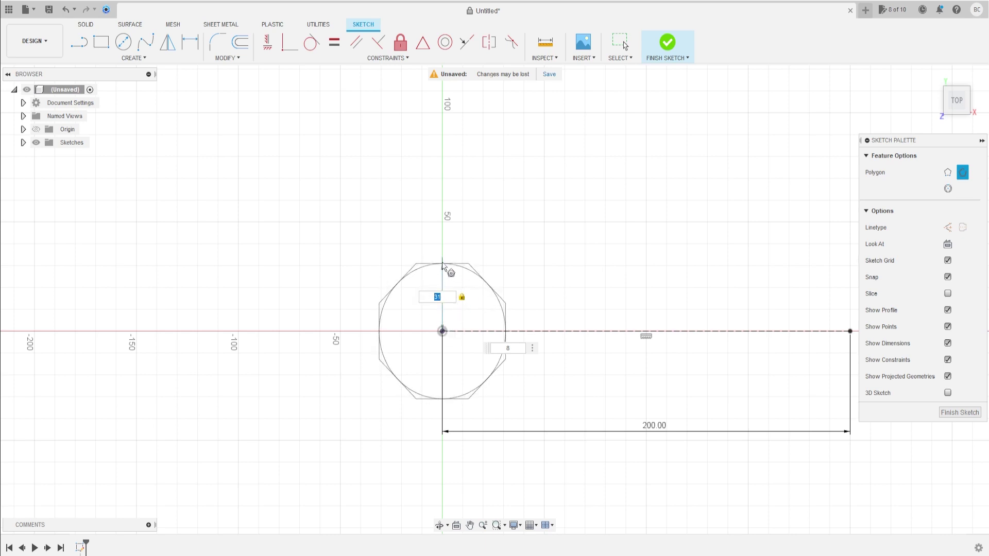
{"action": "left_click", "coordinate": [442, 265]}
{"action": "key", "text": "Escape"}
Step: Make the octagon's top edge parallel to the construction line
{"action": "left_click", "coordinate": [452, 268]}
{"action": "left_click", "coordinate": [595, 334], "text": "ctrl"}
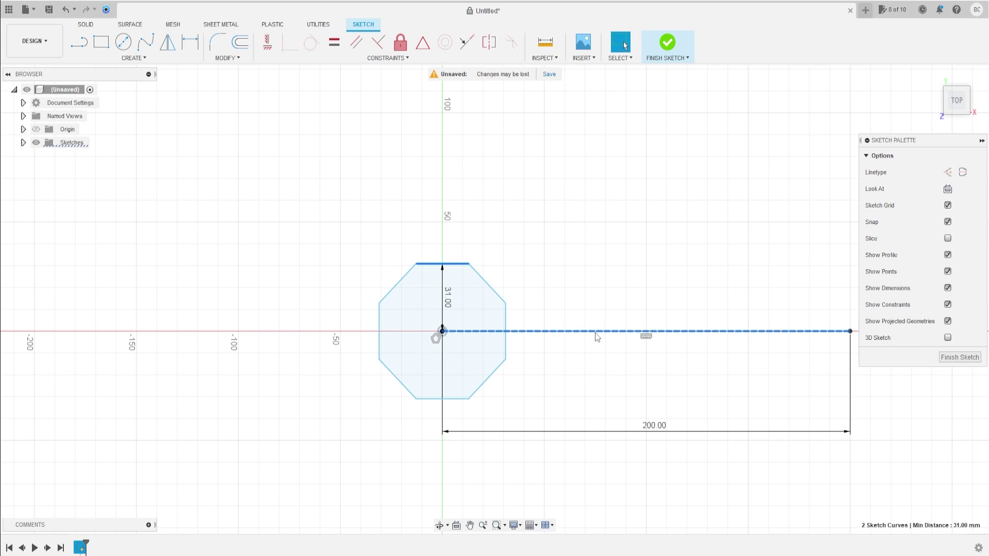
{"action": "left_click", "coordinate": [361, 49]}
{"action": "scroll", "coordinate": [618, 247], "scroll_direction": "down", "scroll_amount": 2}
{"action": "middle_click_drag", "start_coordinate": [617, 247], "coordinate": [398, 246]}
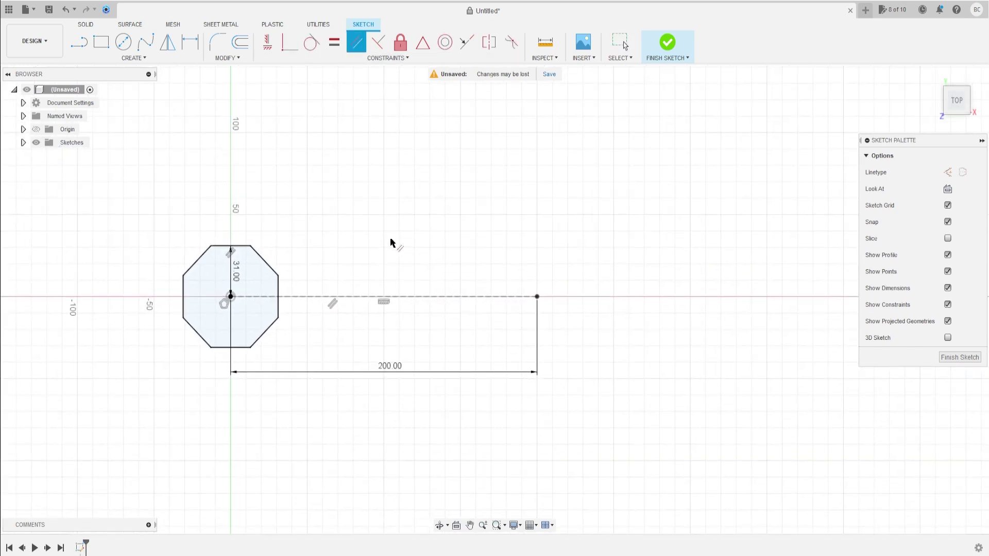
{"action": "left_click", "coordinate": [132, 58]}
{"action": "mouse_move", "coordinate": [108, 119]}
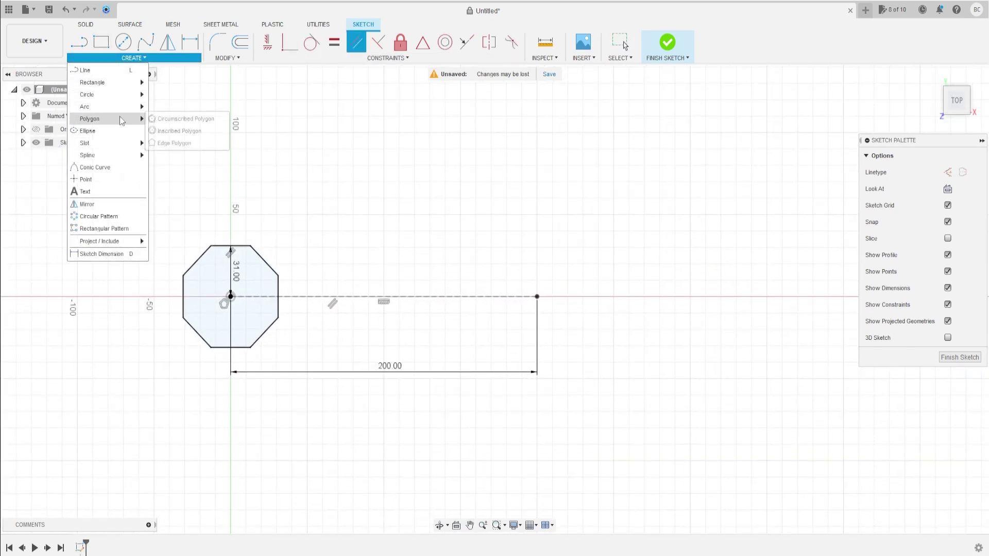
Step: Draw a 15 mm circumscribed hexagon centred on the construction line's right end
{"action": "left_click", "coordinate": [164, 119]}
{"action": "left_click", "coordinate": [537, 296]}
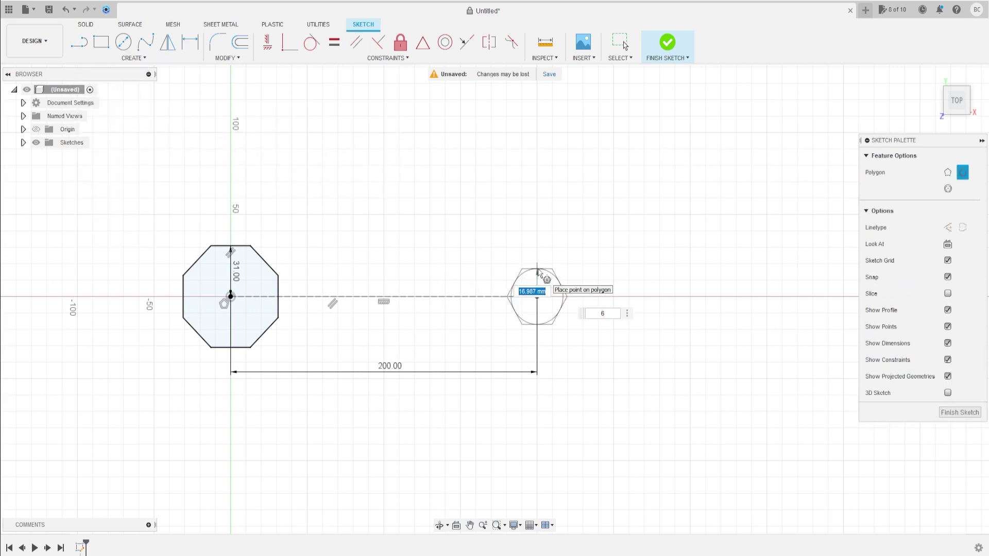
{"action": "left_click", "coordinate": [537, 271]}
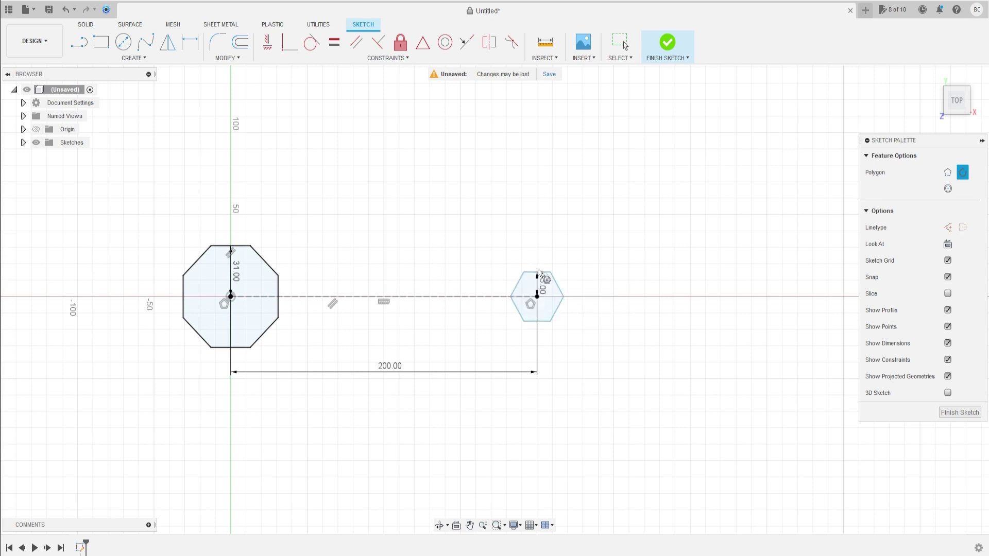
{"action": "key", "text": "Escape"}
Step: Make the hexagon's top edge parallel to the octagon's top edge
{"action": "left_click", "coordinate": [543, 273]}
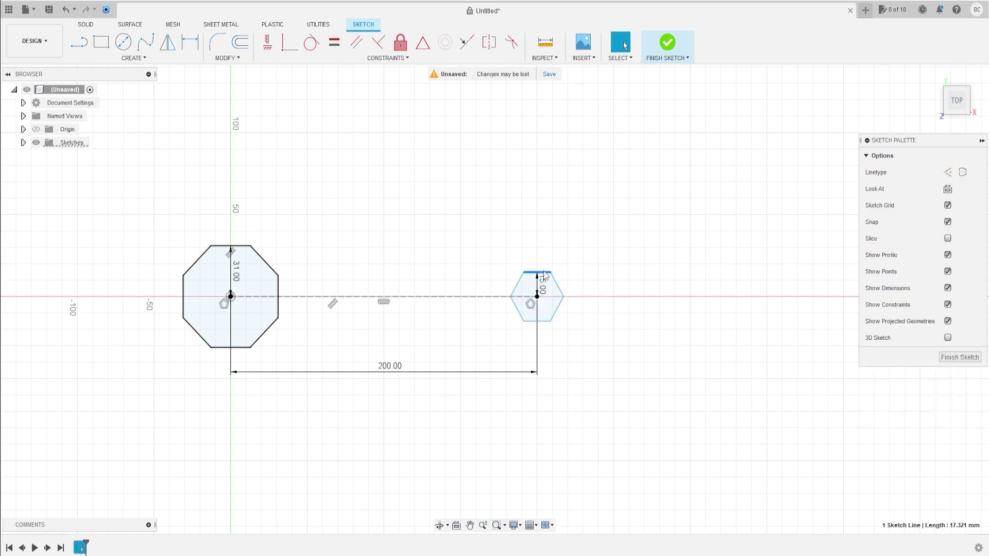
{"action": "left_click", "coordinate": [237, 247], "text": "shift"}
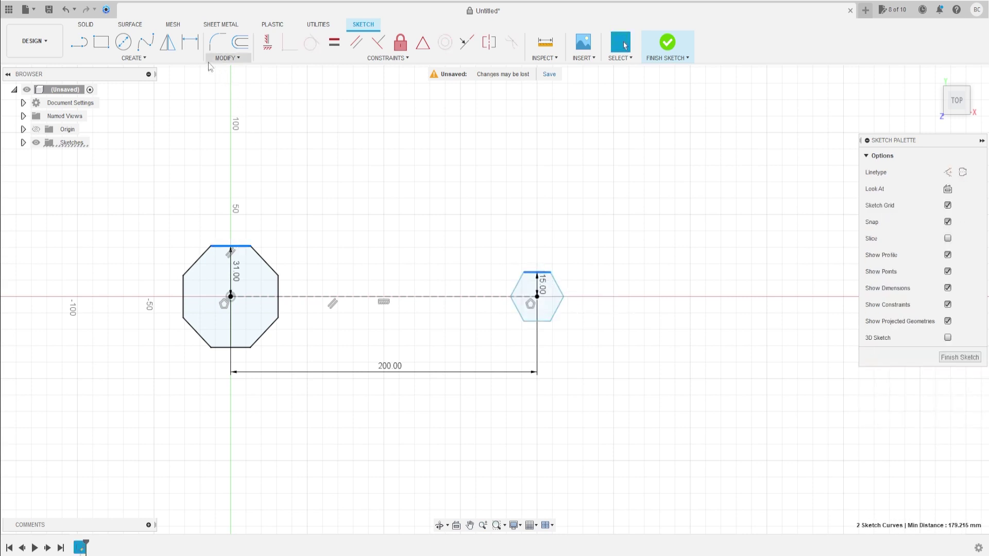
{"action": "left_click", "coordinate": [356, 42]}
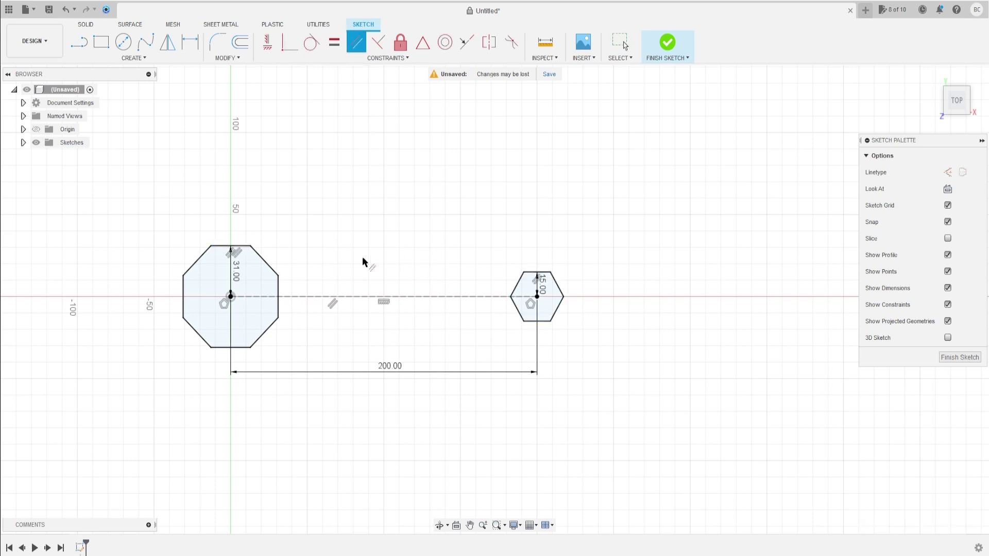
{"action": "middle_click_drag", "start_coordinate": [342, 249], "coordinate": [399, 249]}
Step: Draw a connected line chain from the octagon's top-right corner to a short end above the hexagon
{"action": "key", "text": "l"}
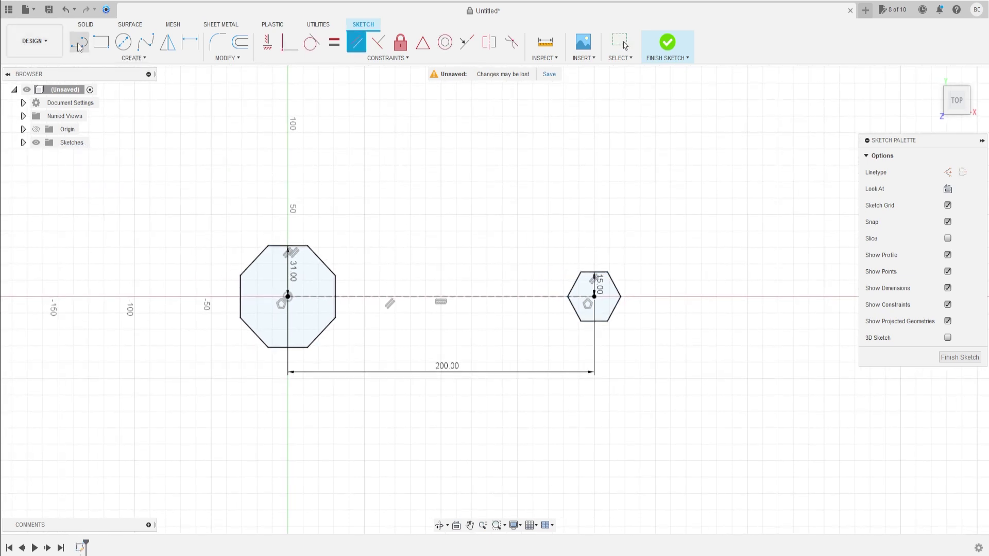
{"action": "scroll", "coordinate": [395, 281], "scroll_direction": "up", "scroll_amount": 3}
{"action": "left_click", "coordinate": [229, 214]}
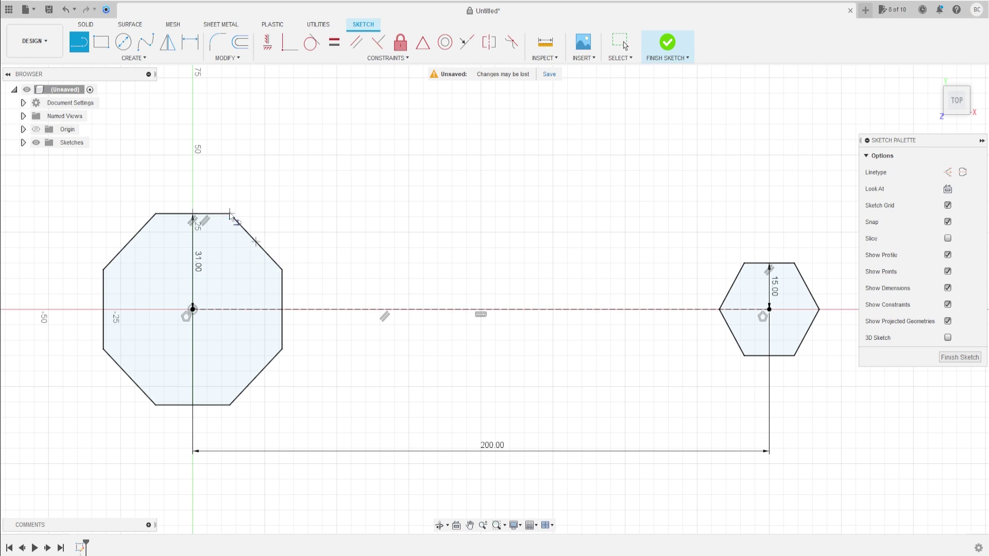
{"action": "left_click", "coordinate": [351, 279]}
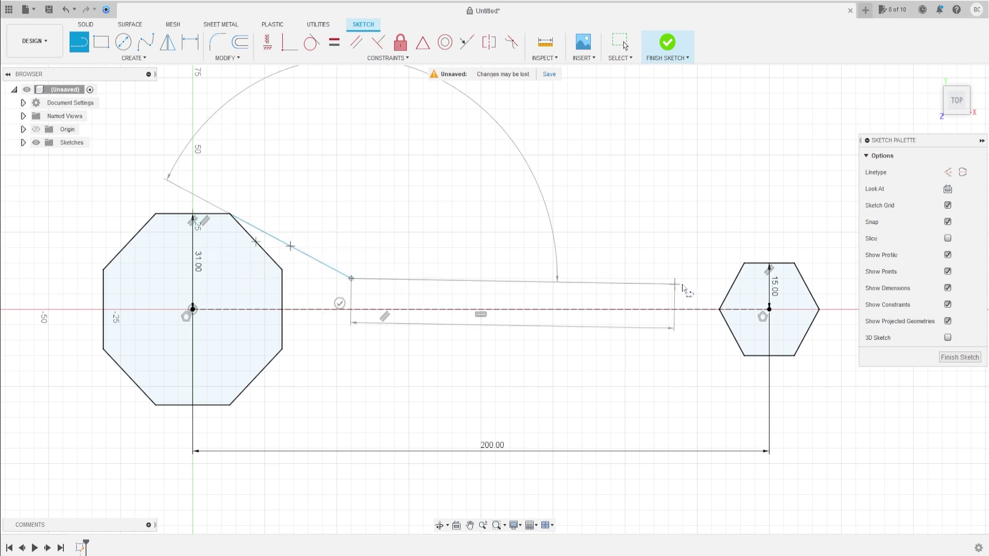
{"action": "left_click", "coordinate": [696, 293]}
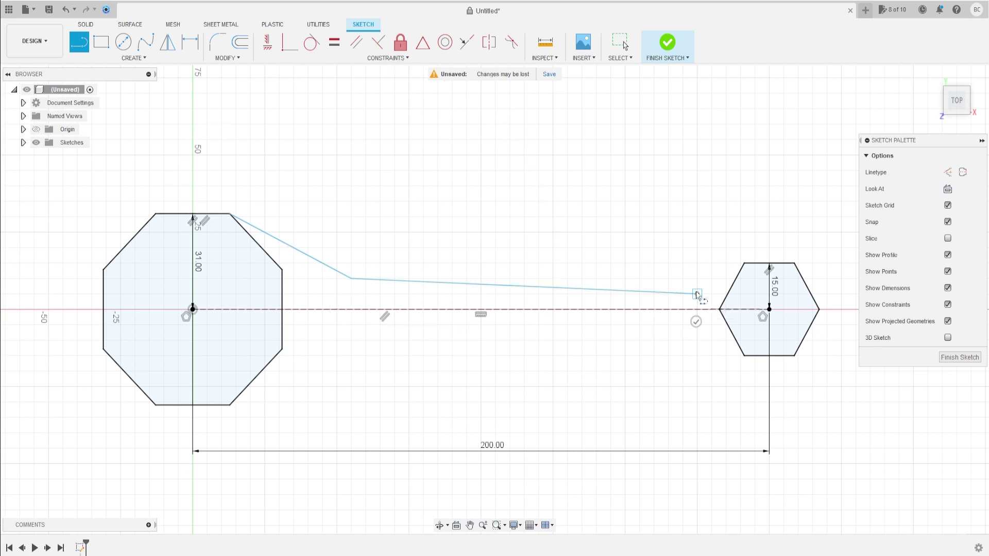
{"action": "left_click", "coordinate": [737, 242]}
{"action": "left_click", "coordinate": [809, 246]}
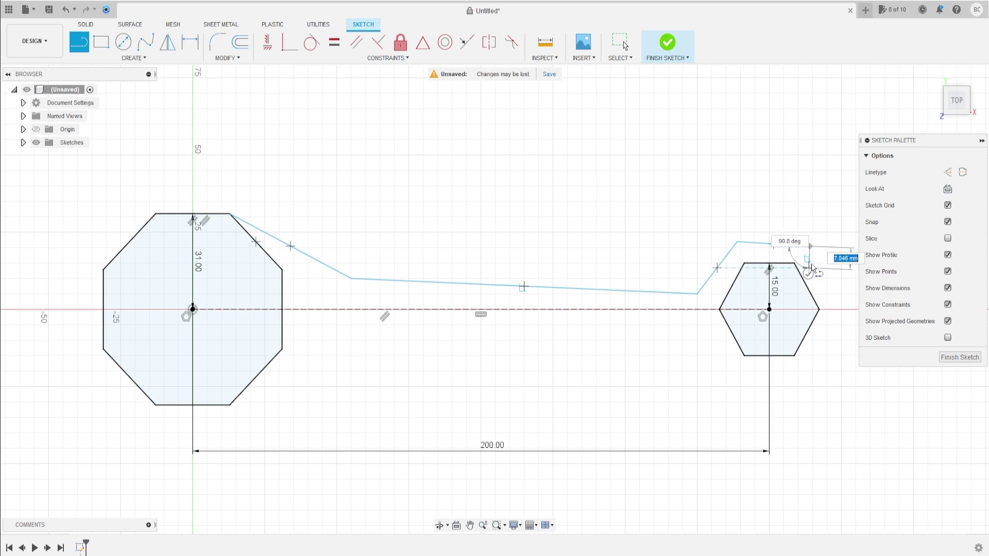
{"action": "left_click", "coordinate": [809, 262]}
{"action": "key", "text": "Escape"}
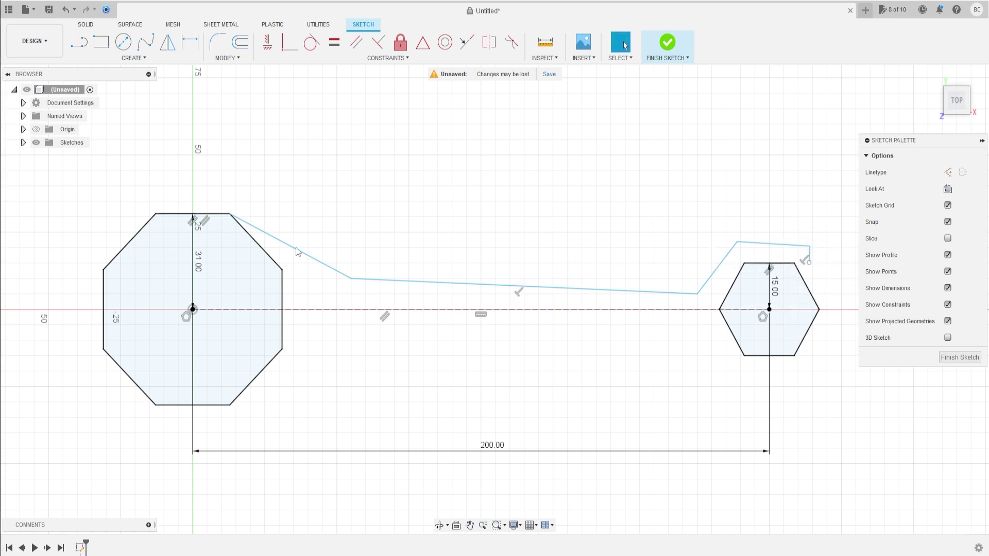
{"action": "key", "text": "d"}
{"action": "left_click", "coordinate": [351, 279]}
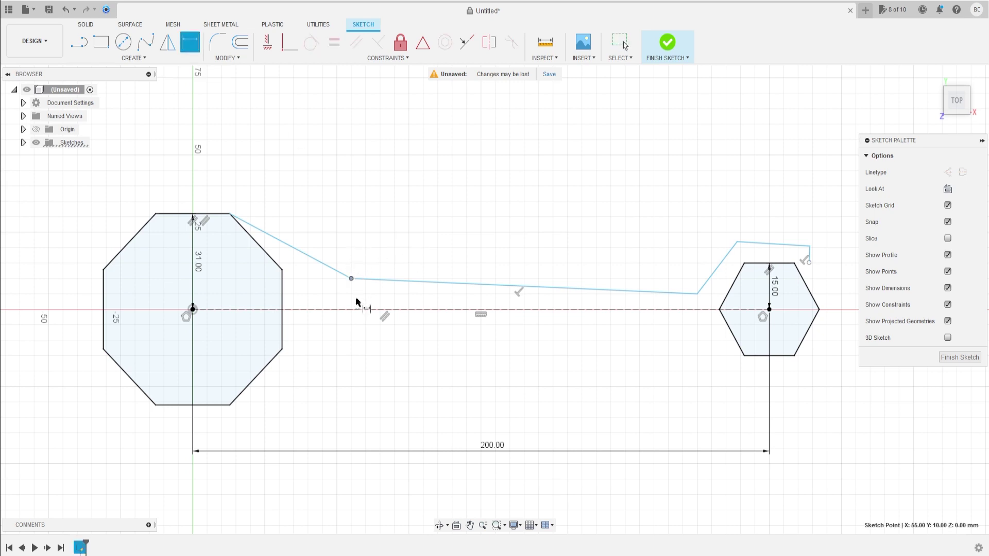
Step: Dimension the left handle bend 15 mm above centre and 45 mm from the origin
{"action": "left_click", "coordinate": [363, 311]}
{"action": "left_click", "coordinate": [350, 382]}
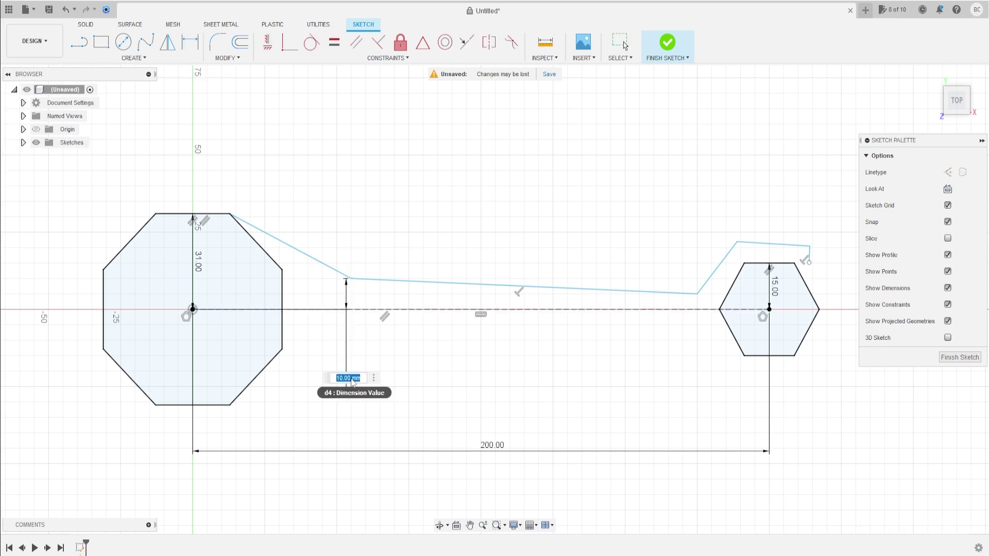
{"action": "type", "text": "15"}
{"action": "key", "text": "Return"}
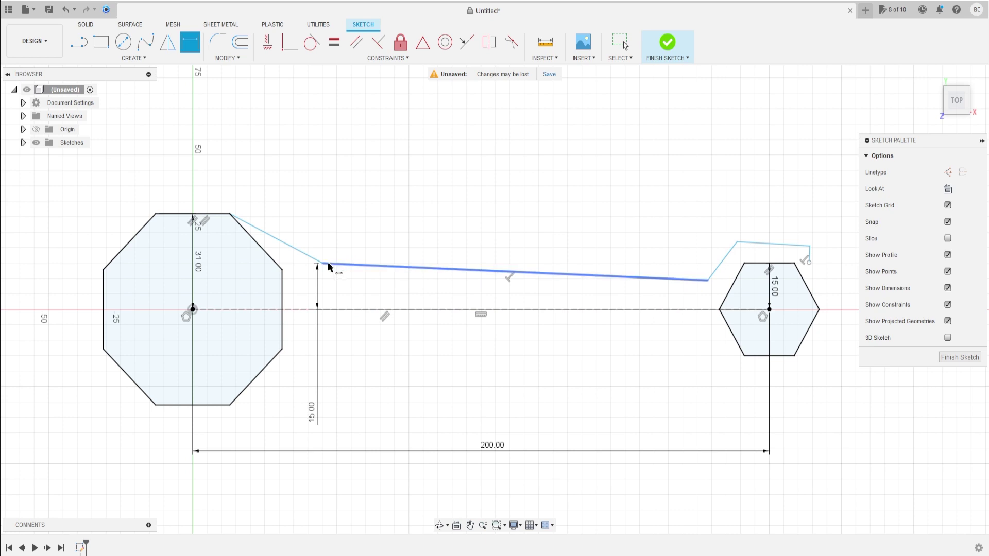
{"action": "left_click", "coordinate": [323, 264]}
{"action": "left_click", "coordinate": [193, 309]}
{"action": "left_click", "coordinate": [259, 174]}
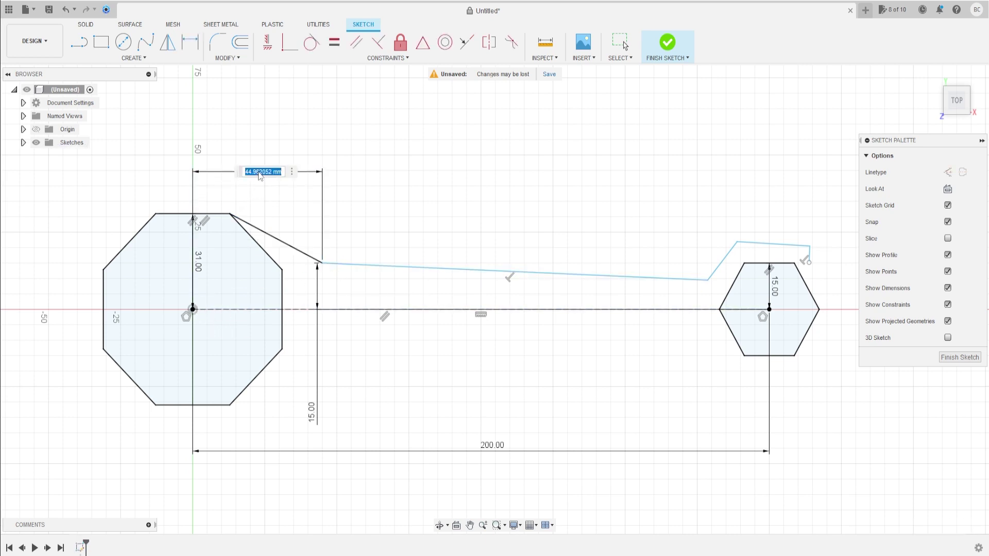
{"action": "key", "text": "Return"}
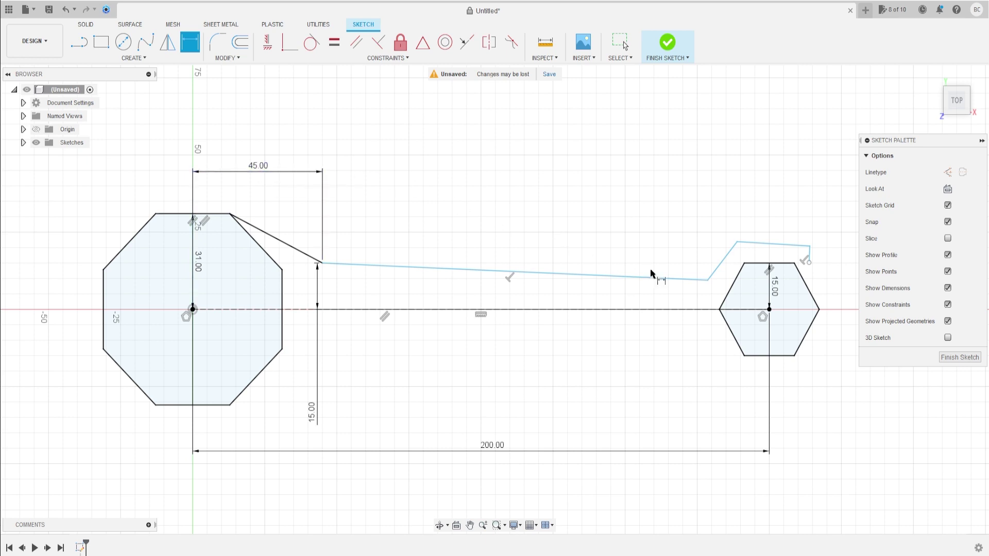
Step: Dimension the right bend 10 mm above centre and the long handle line at 125 mm
{"action": "left_click", "coordinate": [707, 280]}
{"action": "left_click", "coordinate": [707, 309]}
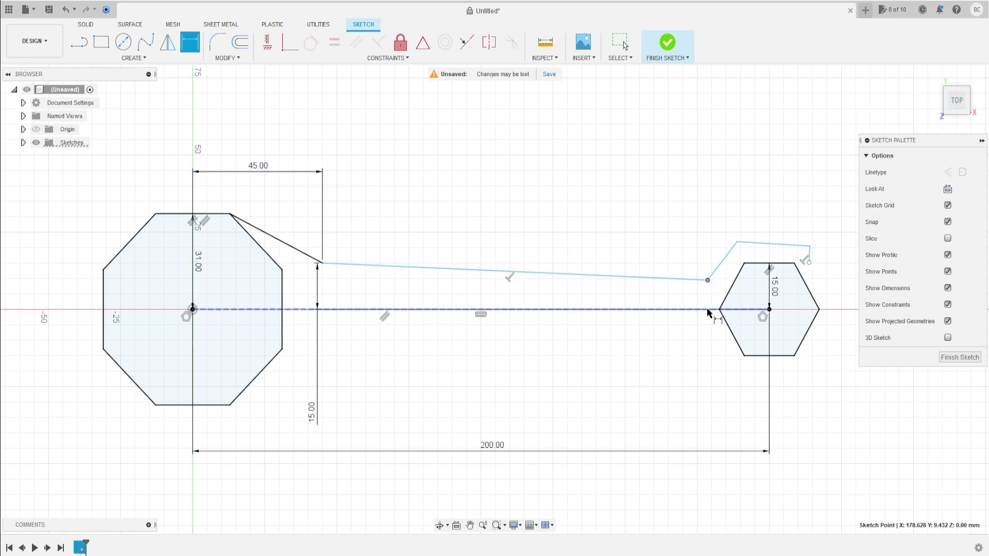
{"action": "left_click", "coordinate": [711, 363]}
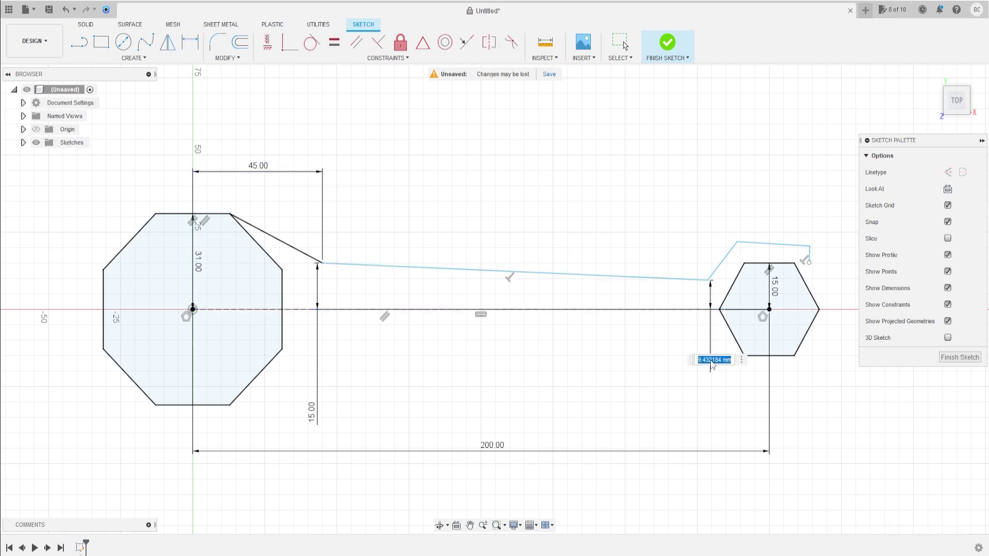
{"action": "type", "text": "10"}
{"action": "key", "text": "Return"}
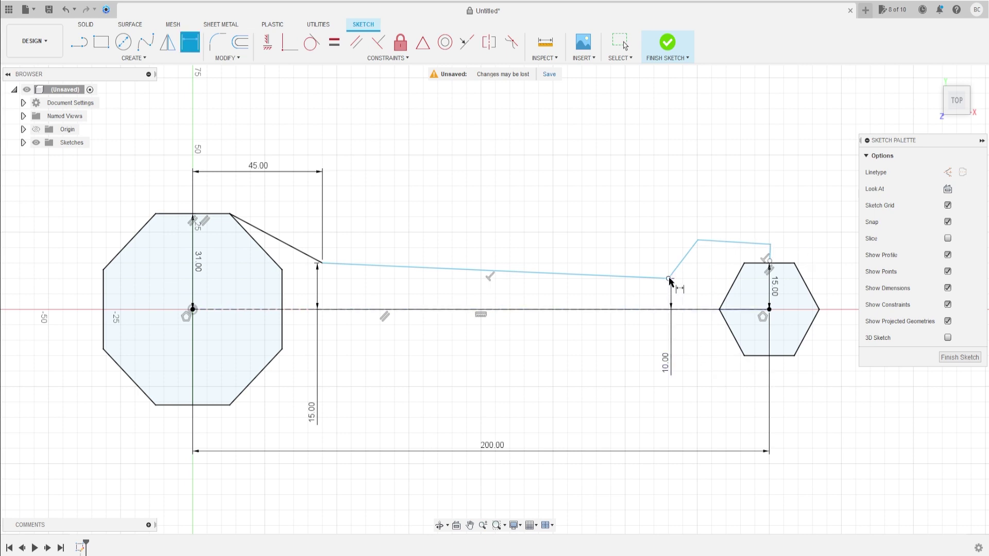
{"action": "left_click", "coordinate": [668, 280]}
{"action": "left_click", "coordinate": [322, 264]}
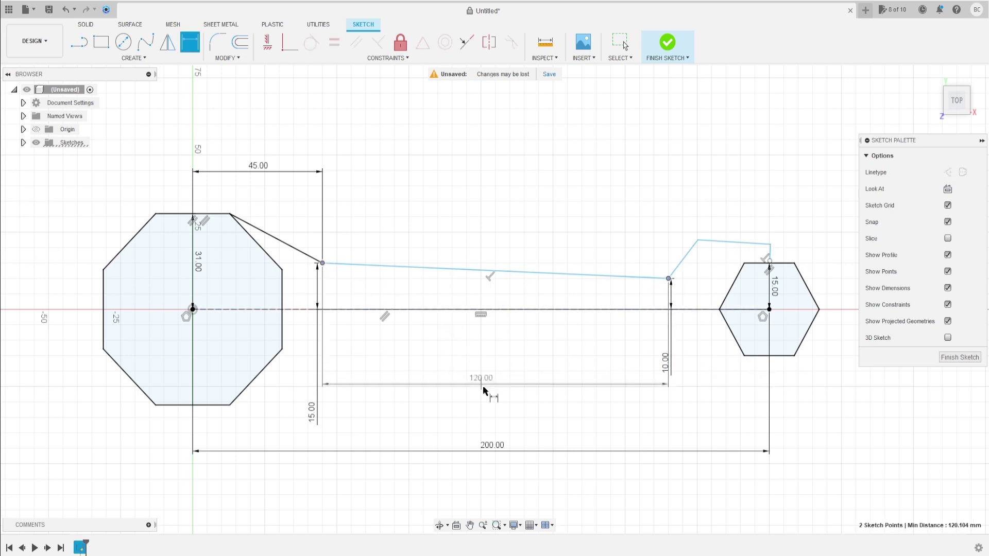
{"action": "left_click", "coordinate": [483, 393]}
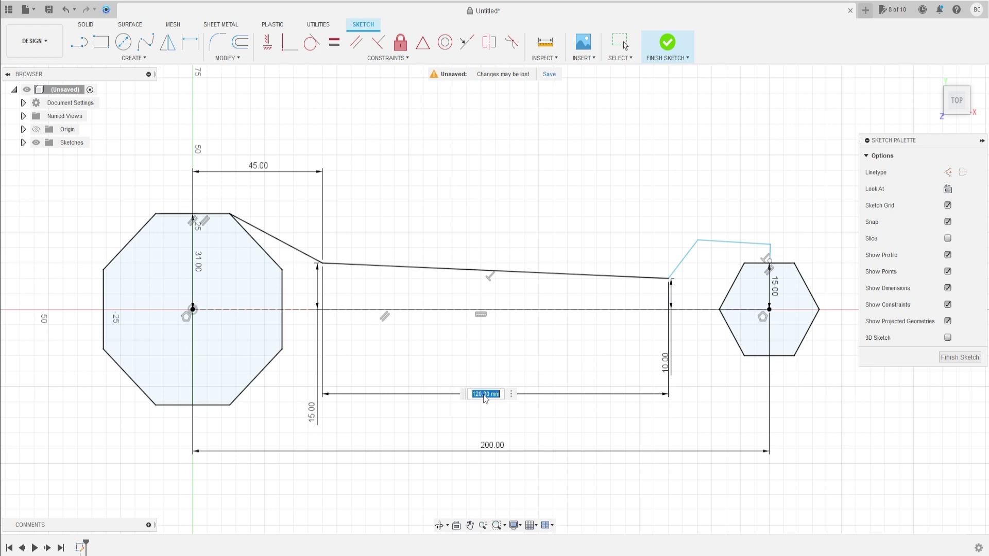
{"action": "type", "text": "125"}
{"action": "key", "text": "Return"}
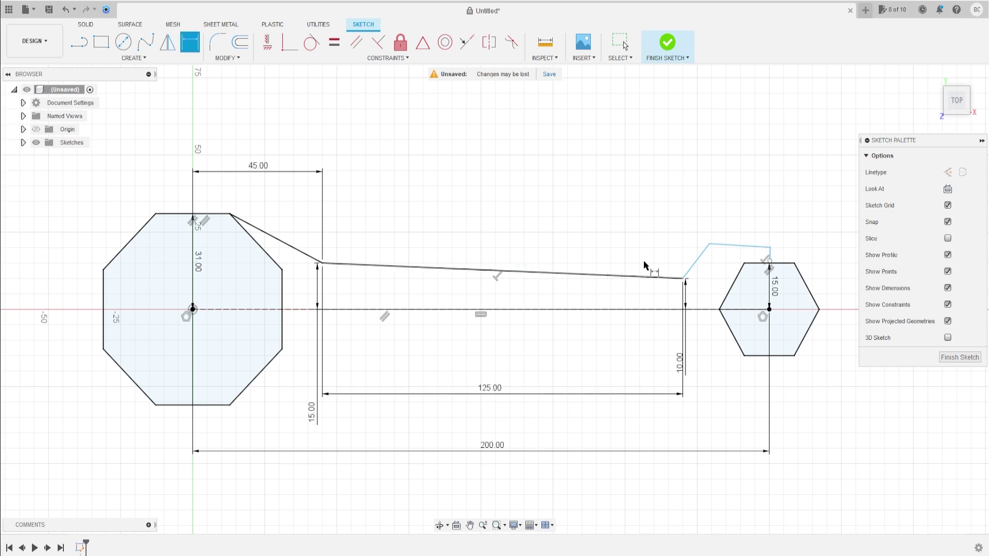
{"action": "scroll", "coordinate": [646, 267], "scroll_direction": "up", "scroll_amount": 3}
Step: Give the slanted line angles of 130° to the long line and 125° to the top line
{"action": "left_click", "coordinate": [721, 268]}
{"action": "left_click", "coordinate": [667, 291]}
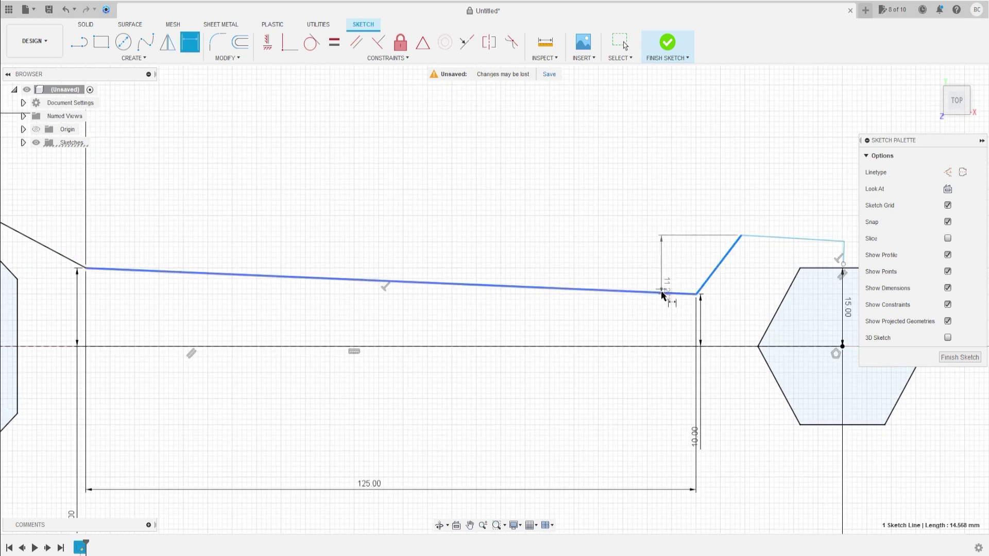
{"action": "left_click", "coordinate": [681, 266]}
{"action": "type", "text": "130"}
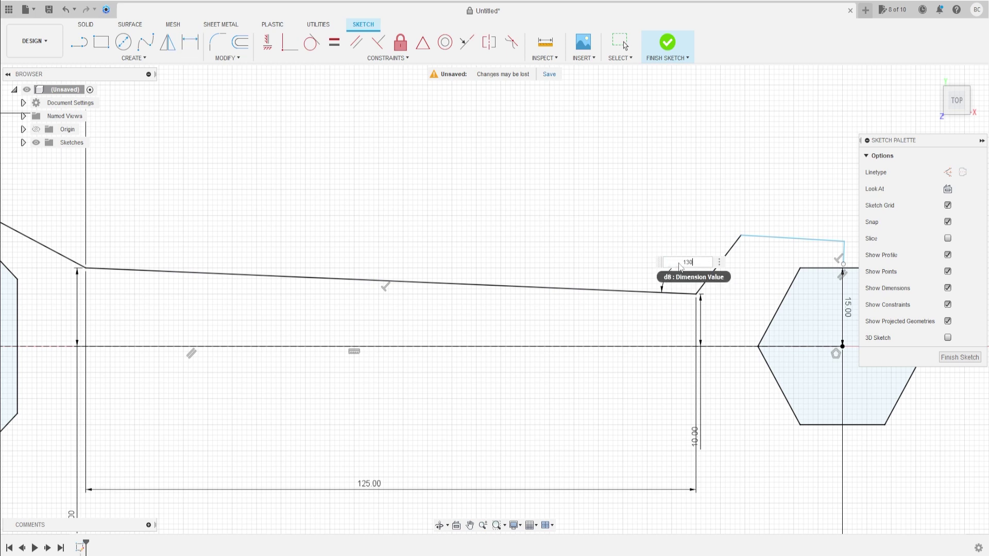
{"action": "key", "text": "Return"}
{"action": "left_click", "coordinate": [737, 252]}
{"action": "left_click", "coordinate": [770, 237]}
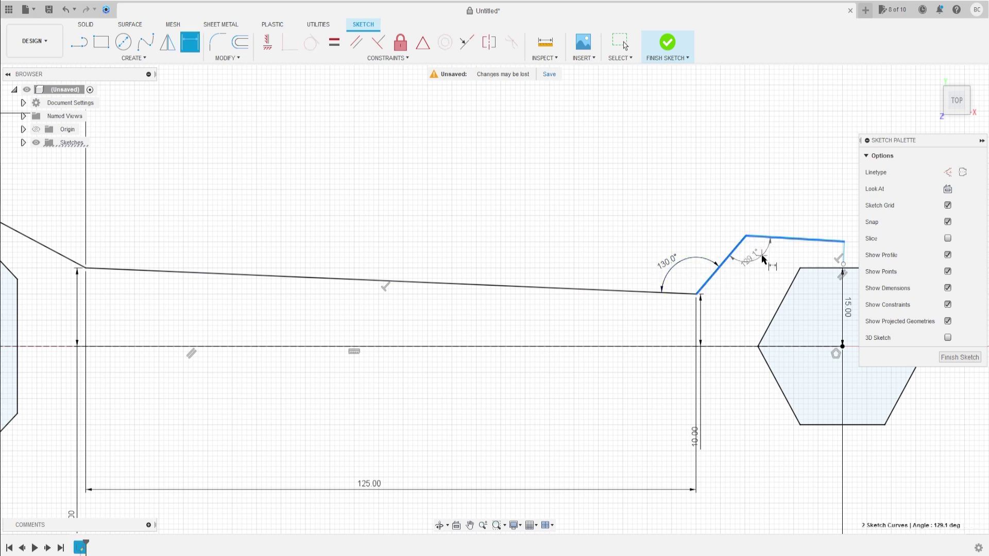
{"action": "left_click", "coordinate": [763, 259]}
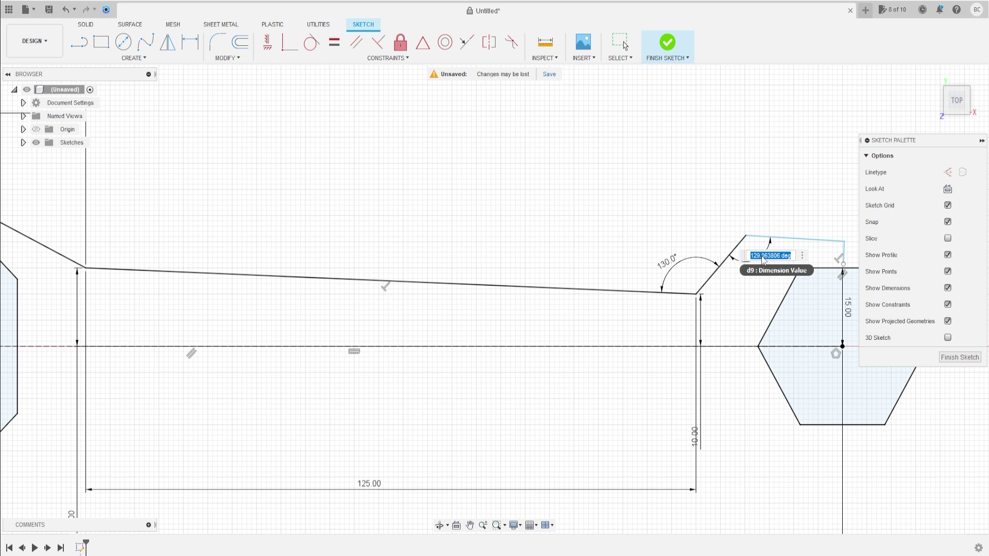
{"action": "type", "text": "125"}
{"action": "key", "text": "Return"}
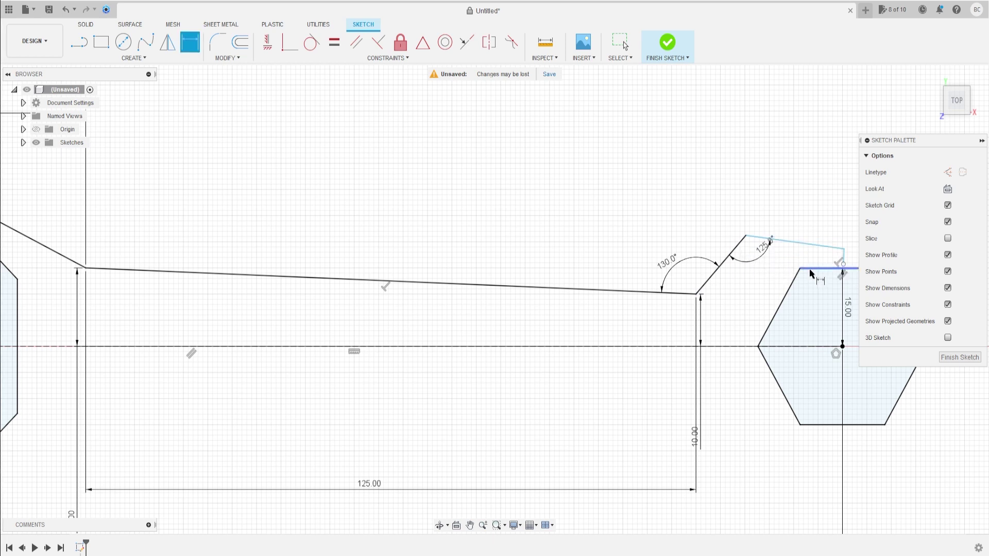
{"action": "scroll", "coordinate": [810, 283], "scroll_direction": "down", "scroll_amount": 2}
{"action": "middle_click_drag", "start_coordinate": [810, 283], "coordinate": [466, 260]}
{"action": "scroll", "coordinate": [466, 260], "scroll_direction": "up", "scroll_amount": 2}
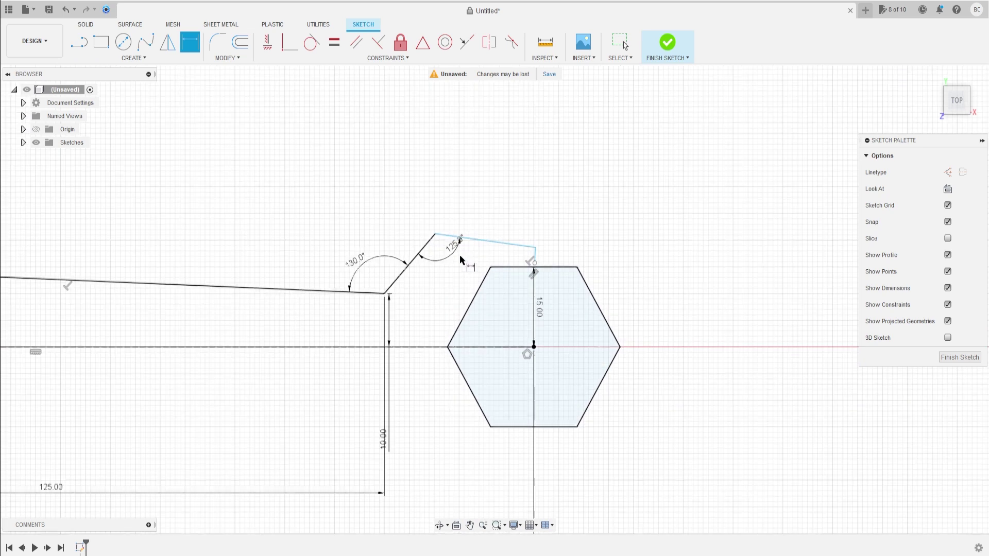
{"action": "key", "text": "Escape"}
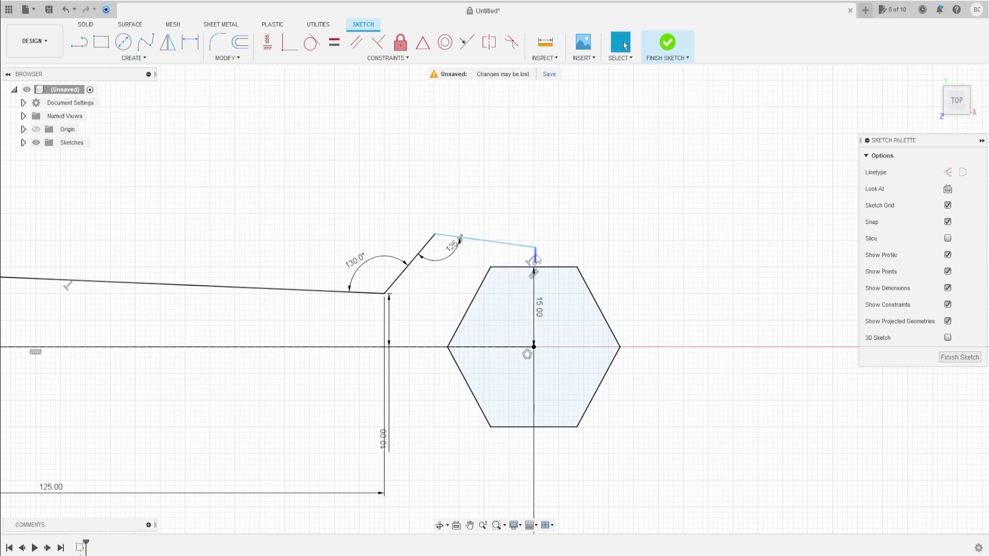
Step: Stretch the top line's end further right so it sits above the hexagon
{"action": "left_click_drag", "start_coordinate": [566, 254], "coordinate": [624, 263]}
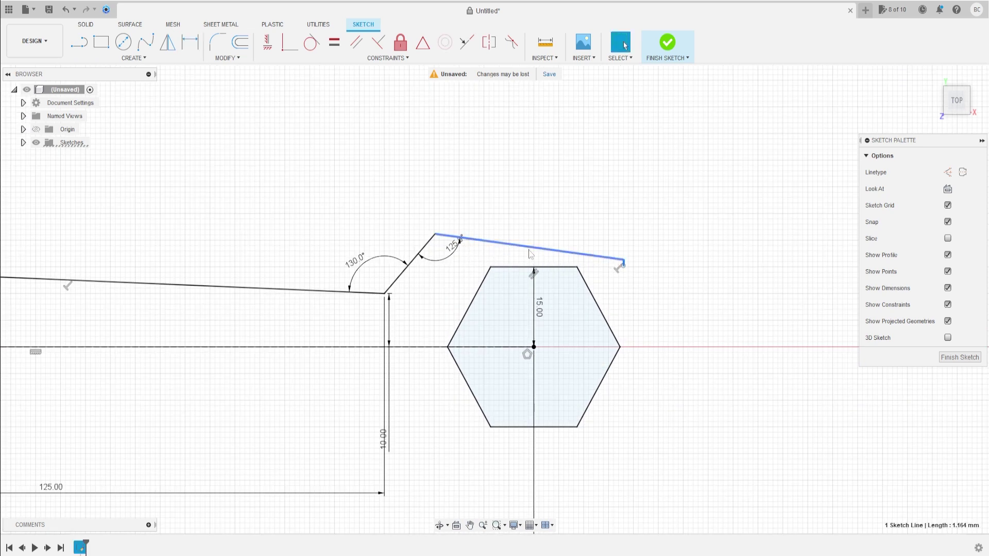
{"action": "scroll", "coordinate": [488, 272], "scroll_direction": "up", "scroll_amount": 1}
{"action": "scroll", "coordinate": [488, 271], "scroll_direction": "up", "scroll_amount": 1}
{"action": "left_click_drag", "start_coordinate": [423, 227], "coordinate": [484, 183]}
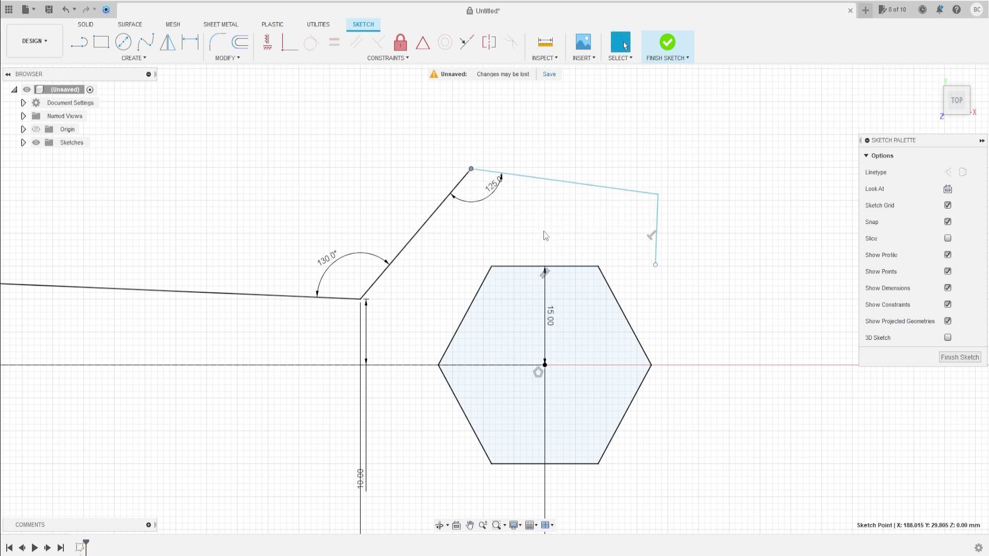
Step: Draw a 25 mm line right from the hexagon's top-left vertex and join it to the vertical line's end
{"action": "left_click", "coordinate": [78, 42]}
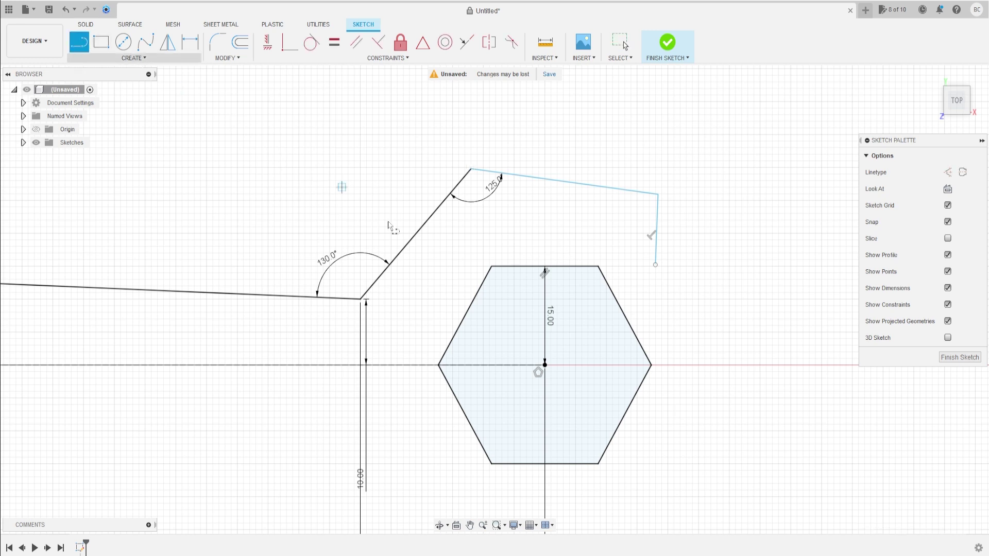
{"action": "left_click", "coordinate": [494, 267]}
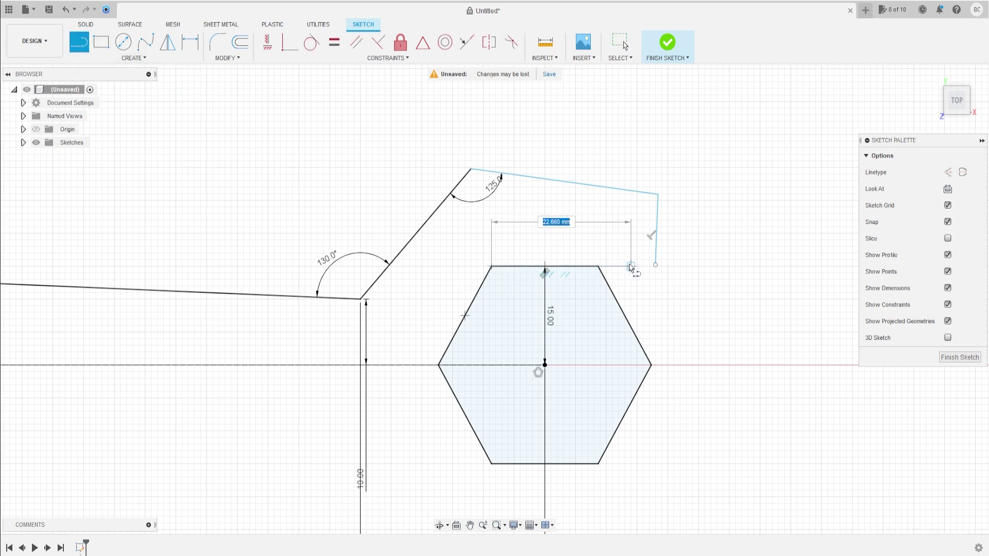
{"action": "key", "text": "Tab"}
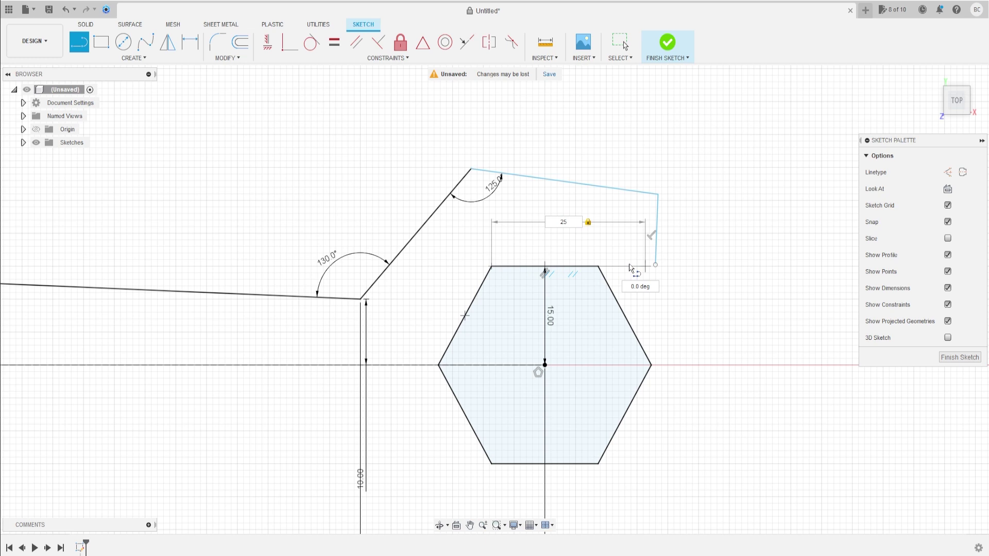
{"action": "key", "text": "Return"}
{"action": "key", "text": "Escape"}
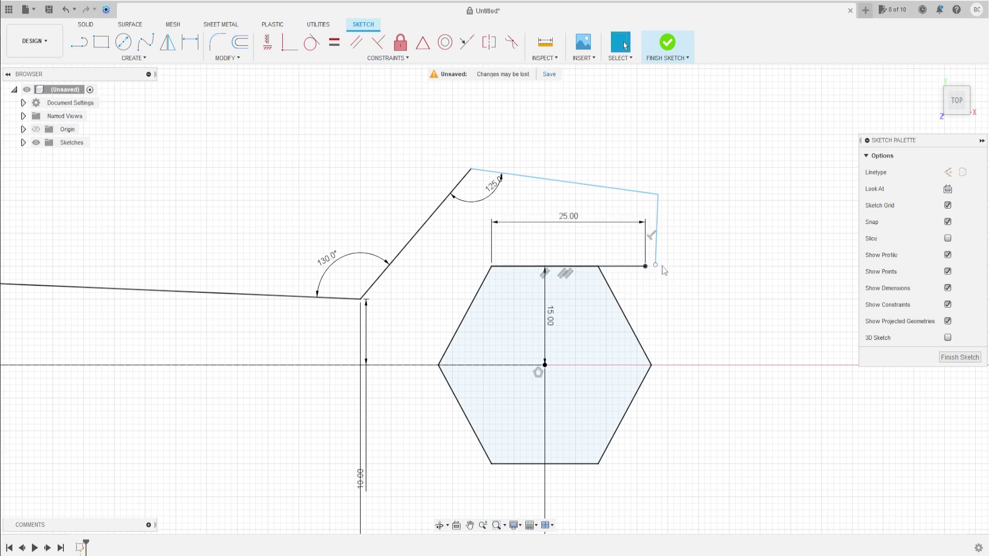
{"action": "left_click", "coordinate": [656, 266]}
{"action": "left_click", "coordinate": [646, 267]}
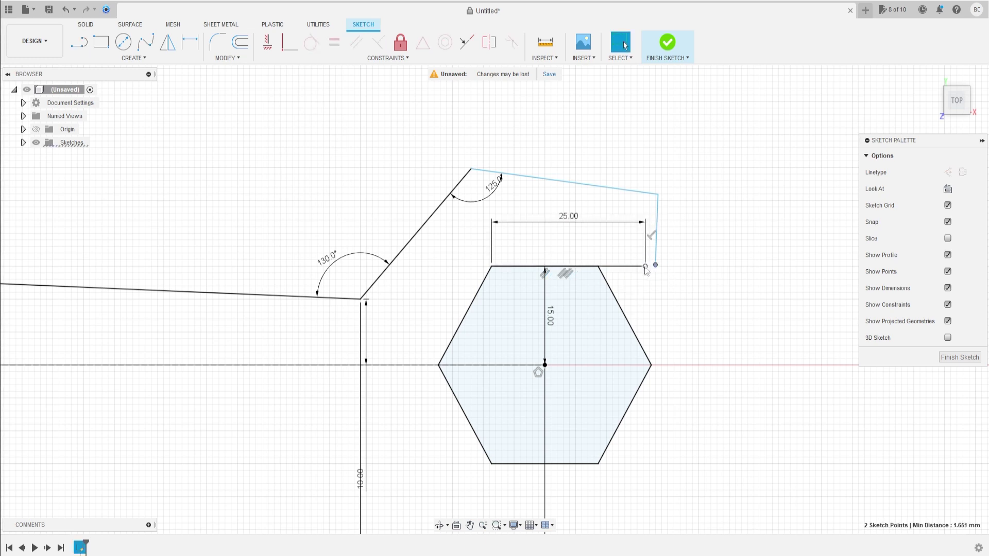
{"action": "left_click", "coordinate": [285, 47]}
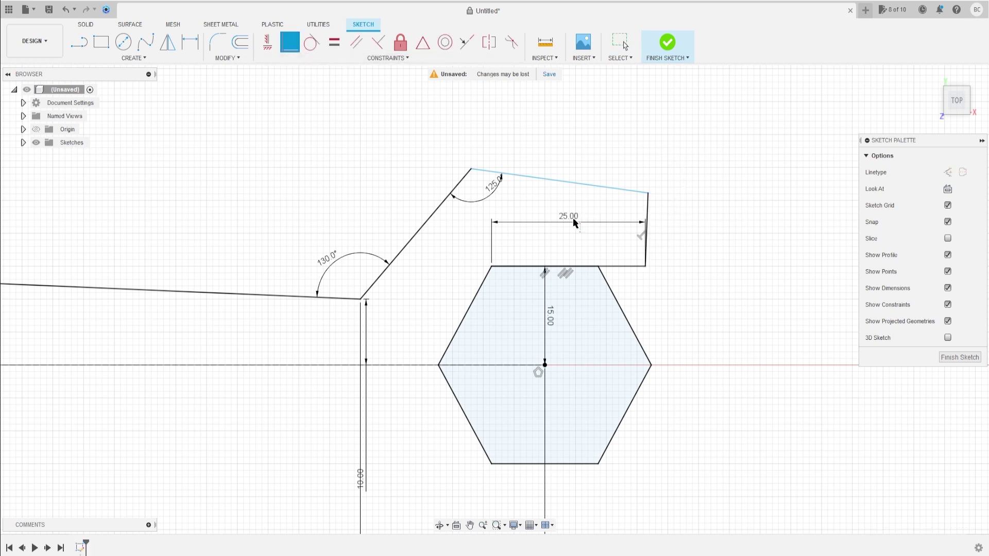
Step: Make the short vertical end line perpendicular to the 25 mm line
{"action": "left_click_drag", "start_coordinate": [575, 222], "coordinate": [575, 82]}
{"action": "scroll", "coordinate": [628, 221], "scroll_direction": "up", "scroll_amount": 3}
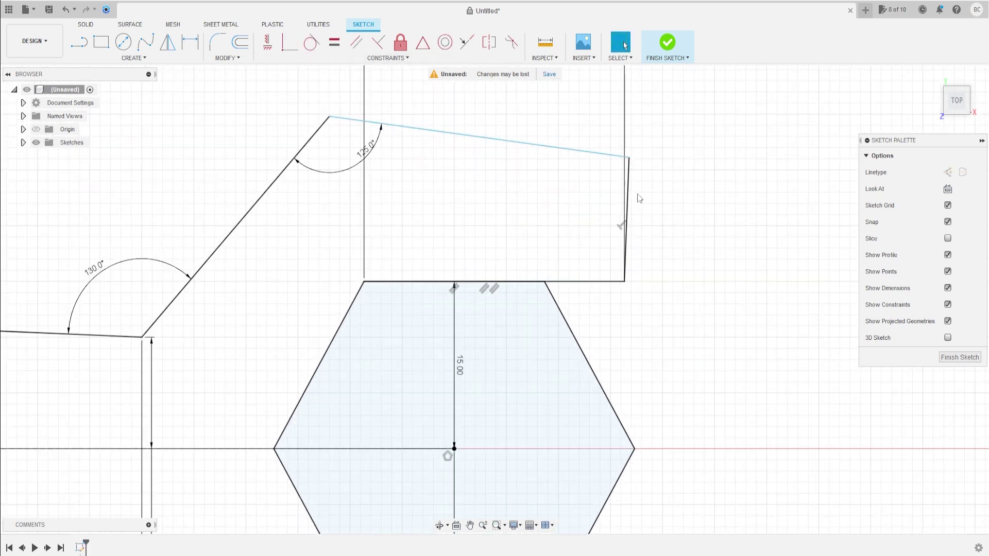
{"action": "left_click", "coordinate": [621, 207]}
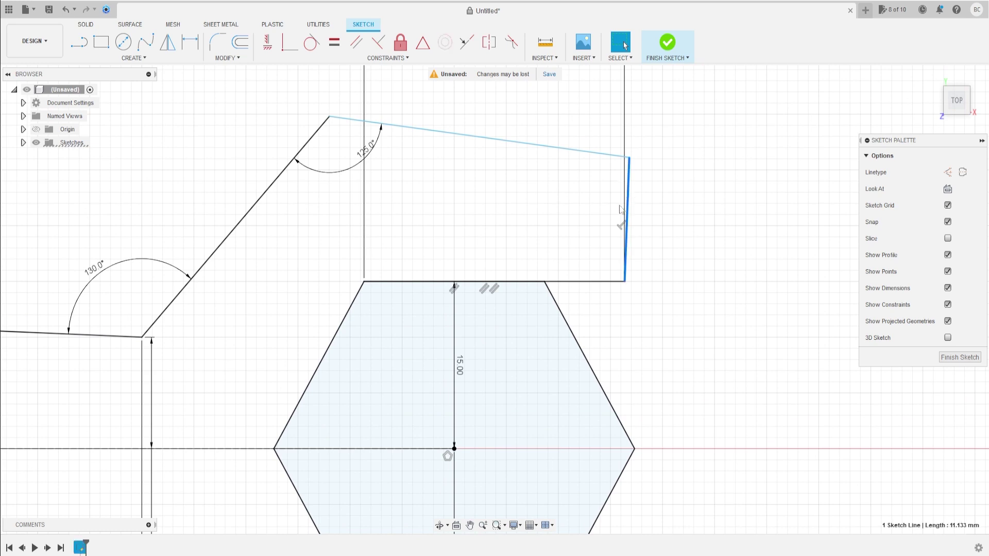
{"action": "left_click", "coordinate": [585, 287]}
{"action": "left_click", "coordinate": [590, 230]}
{"action": "left_click", "coordinate": [618, 226]}
{"action": "left_click", "coordinate": [597, 286]}
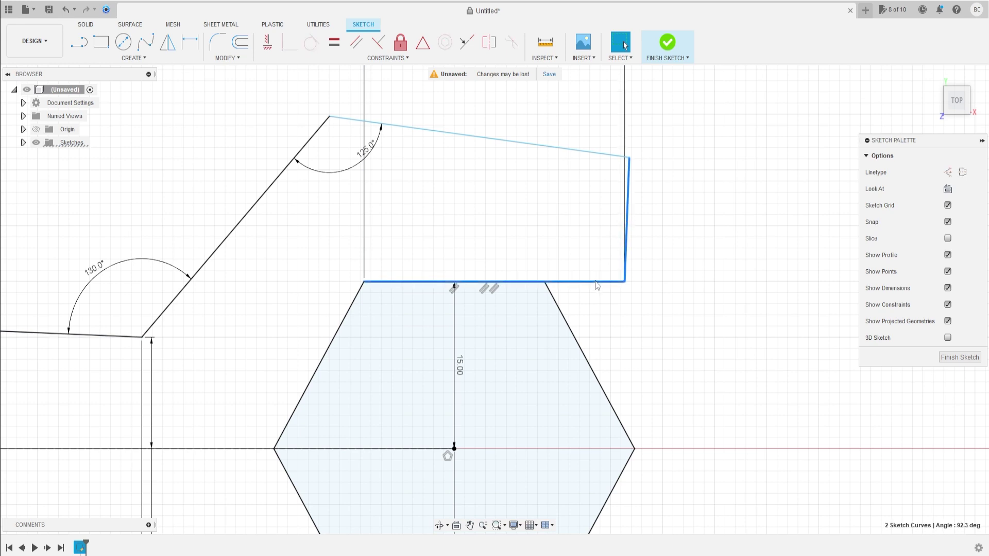
{"action": "left_click", "coordinate": [378, 42]}
Step: Zoom out and pan so the whole sketch, including the octagon end, is visible
{"action": "scroll", "coordinate": [489, 204], "scroll_direction": "down", "scroll_amount": 3}
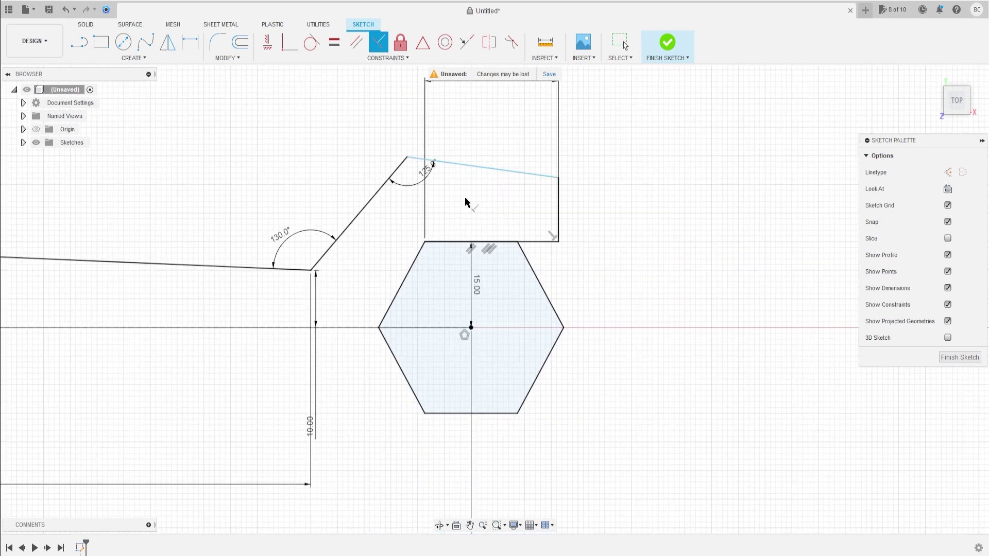
{"action": "scroll", "coordinate": [466, 208], "scroll_direction": "down", "scroll_amount": 3}
{"action": "mouse_move", "coordinate": [470, 214]}
{"action": "middle_mouse_down"}
{"action": "mouse_move", "coordinate": [484, 197]}
{"action": "mouse_move", "coordinate": [564, 193]}
{"action": "middle_mouse_up"}
{"action": "scroll", "coordinate": [564, 193], "scroll_direction": "down", "scroll_amount": 5}
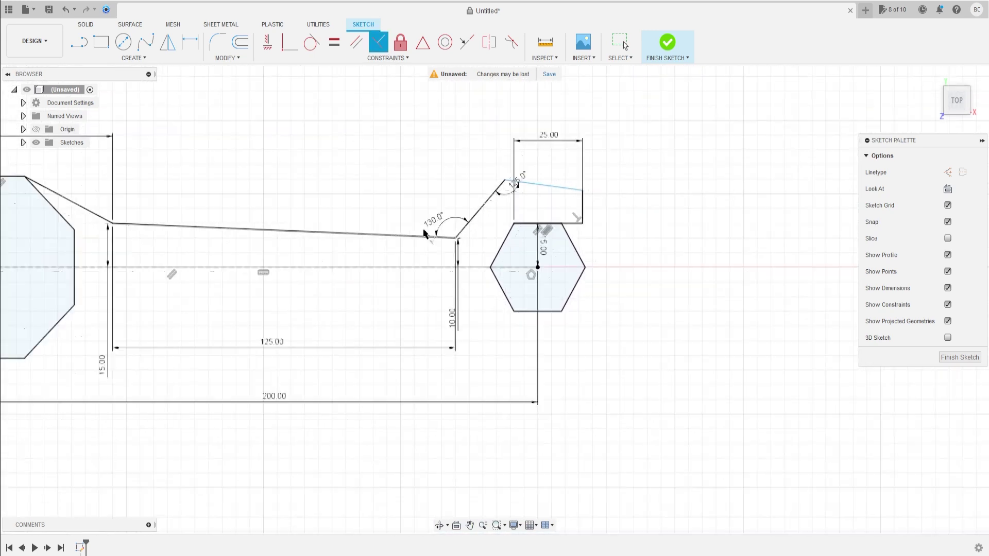
{"action": "middle_click_drag", "start_coordinate": [216, 170], "coordinate": [316, 163]}
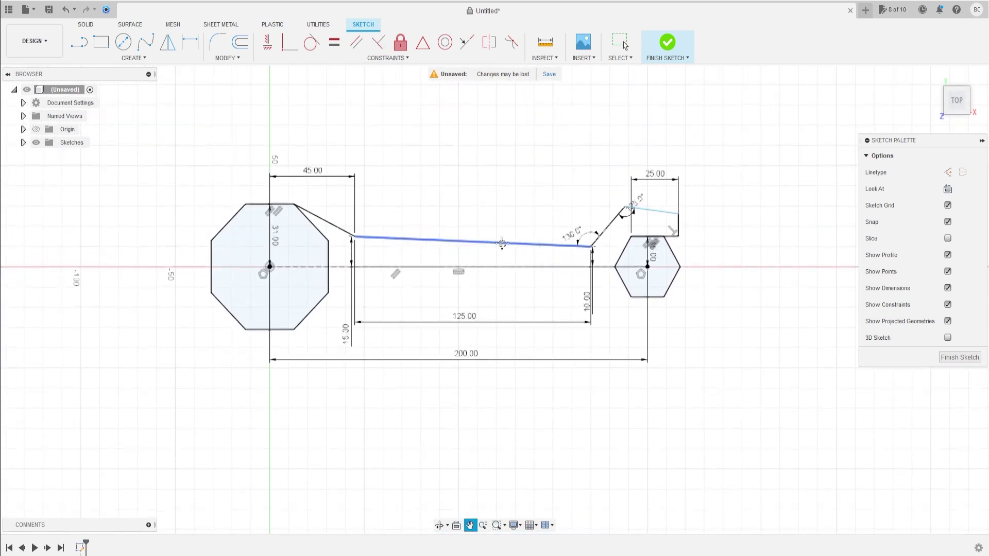
Step: Mirror the six upper handle lines across the horizontal construction line
{"action": "left_click", "coordinate": [132, 58]}
{"action": "left_click", "coordinate": [87, 204]}
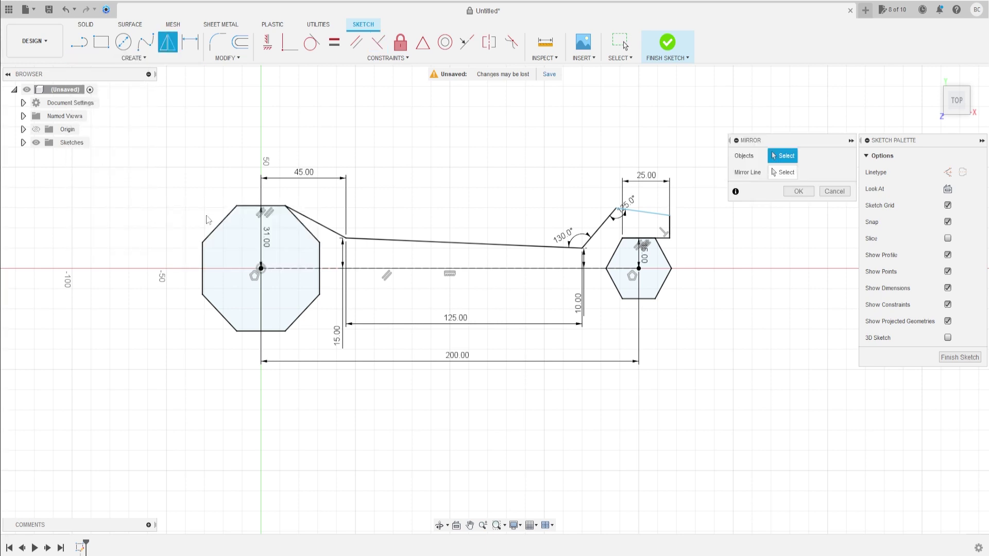
{"action": "left_click", "coordinate": [324, 228]}
{"action": "left_click", "coordinate": [469, 244]}
{"action": "left_click", "coordinate": [599, 232]}
{"action": "left_click", "coordinate": [653, 213]}
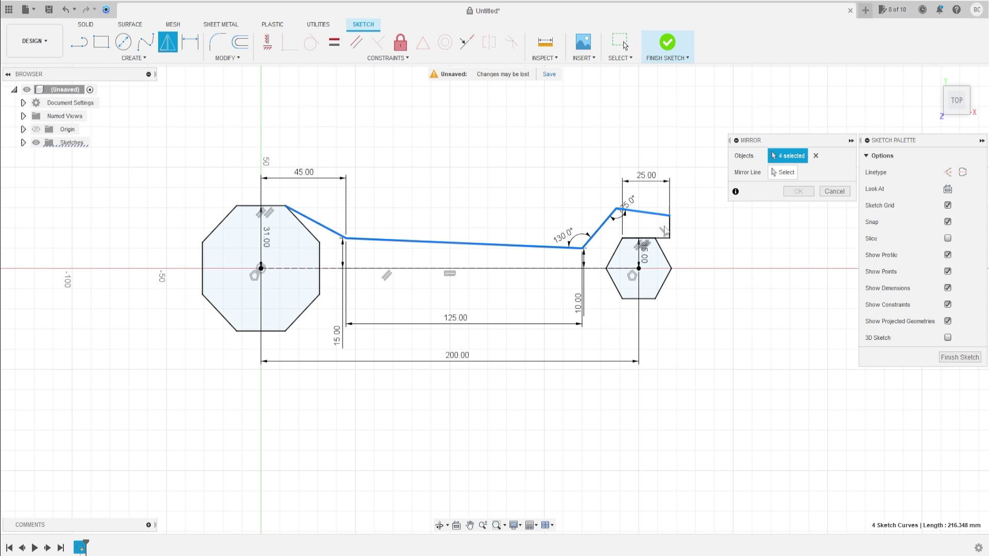
{"action": "left_click", "coordinate": [669, 236]}
{"action": "scroll", "coordinate": [665, 242], "scroll_direction": "up", "scroll_amount": 3}
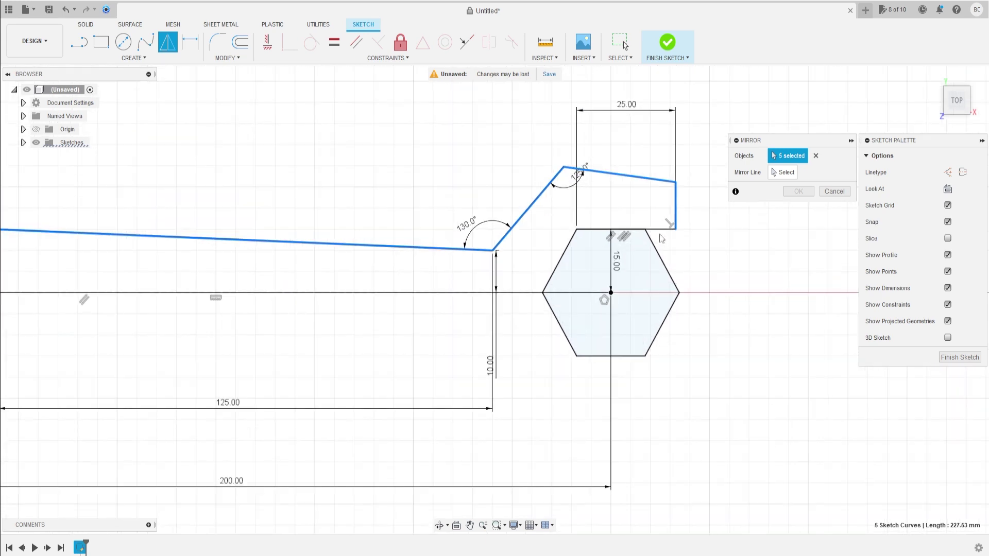
{"action": "left_click", "coordinate": [660, 230]}
{"action": "scroll", "coordinate": [654, 241], "scroll_direction": "down", "scroll_amount": 5}
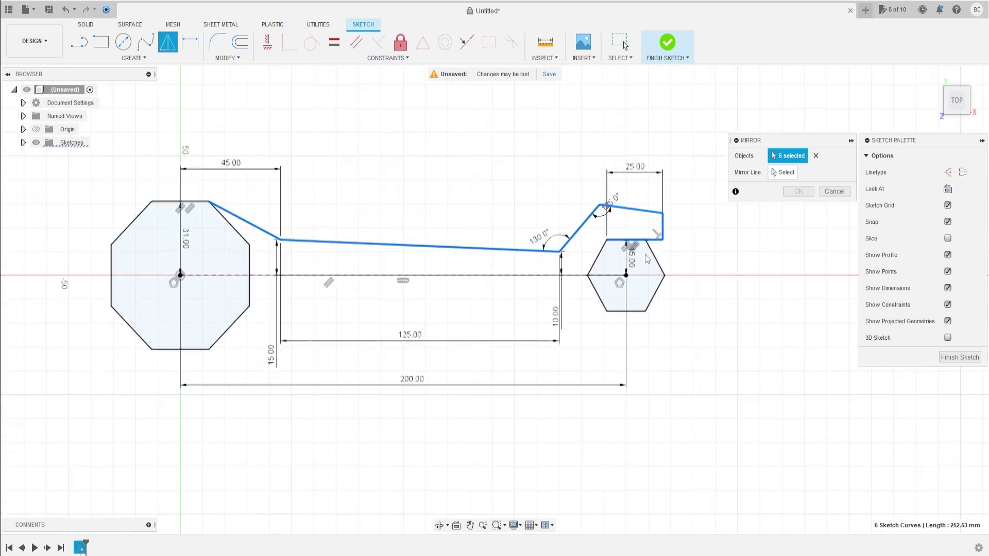
{"action": "left_click", "coordinate": [779, 175]}
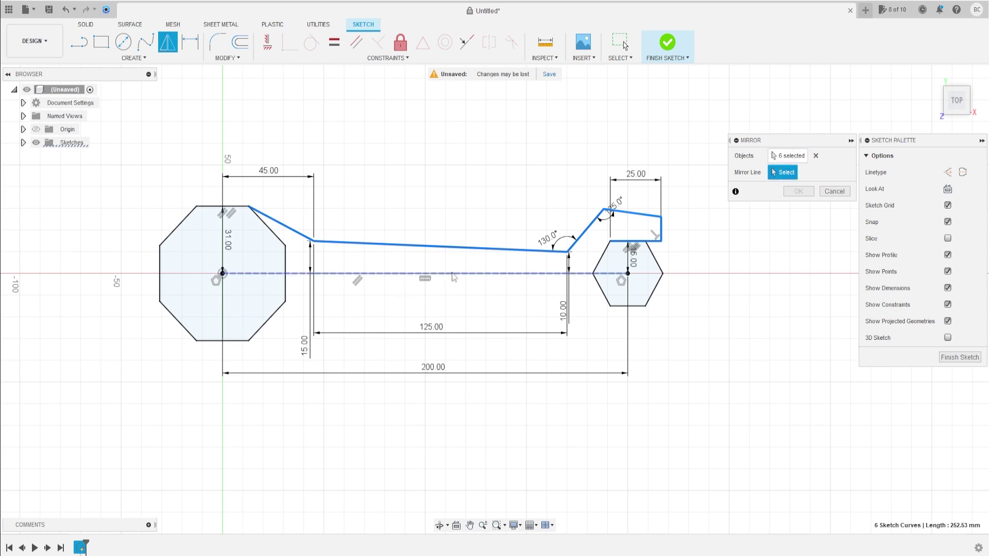
{"action": "left_click", "coordinate": [452, 273]}
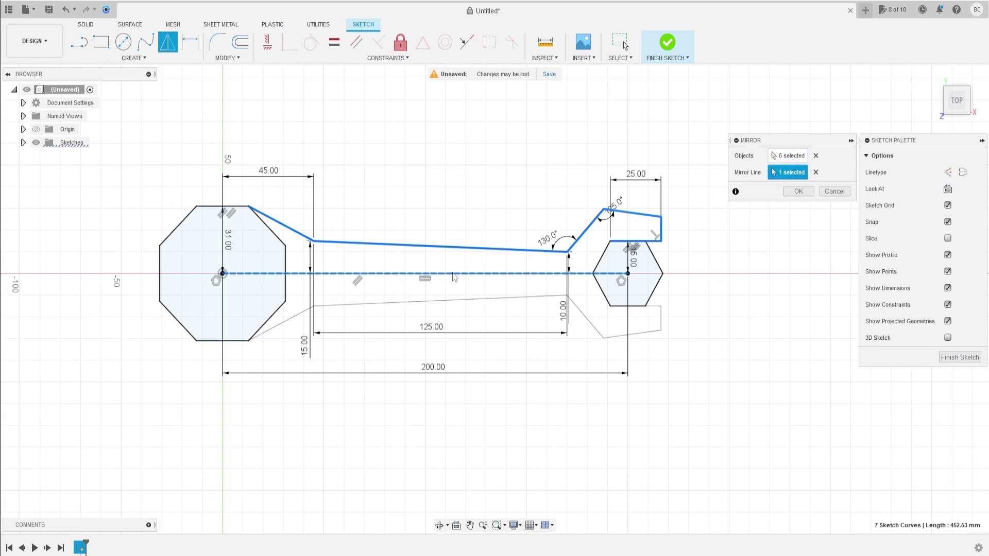
{"action": "left_click", "coordinate": [798, 191]}
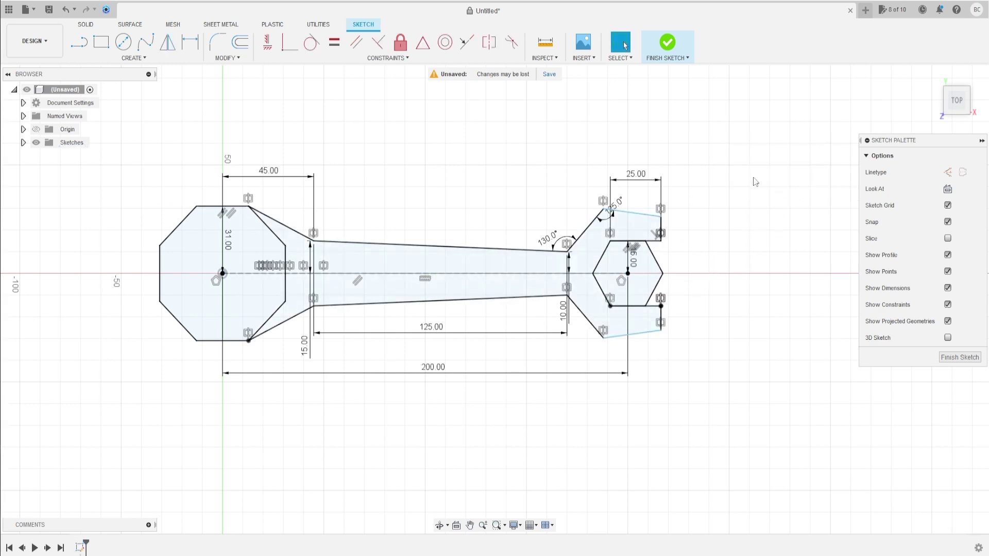
Step: Finish the sketch and try extruding the handle profile, then undo the extrusion
{"action": "left_click", "coordinate": [86, 25]}
{"action": "left_click", "coordinate": [101, 41]}
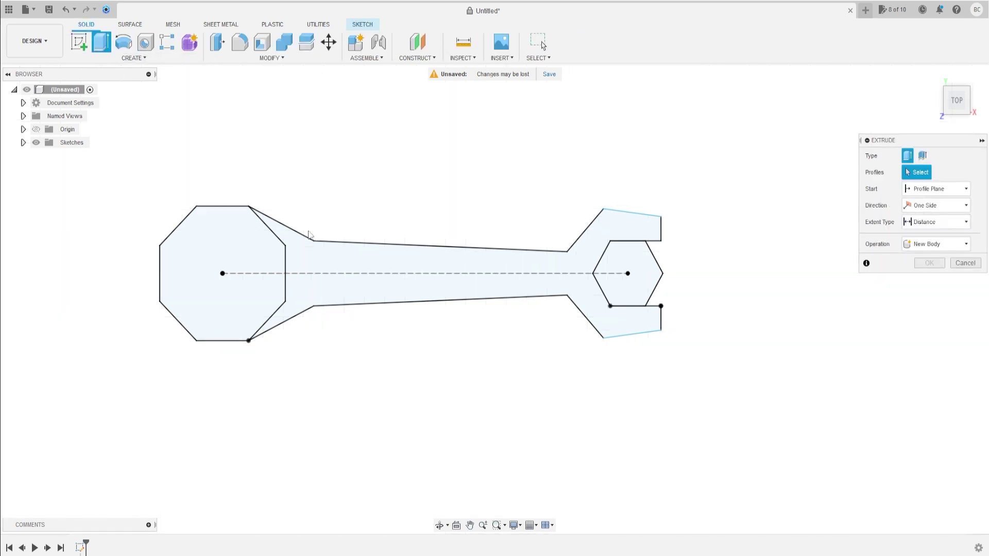
{"action": "left_click", "coordinate": [351, 263]}
{"action": "key", "text": "ctrl+z"}
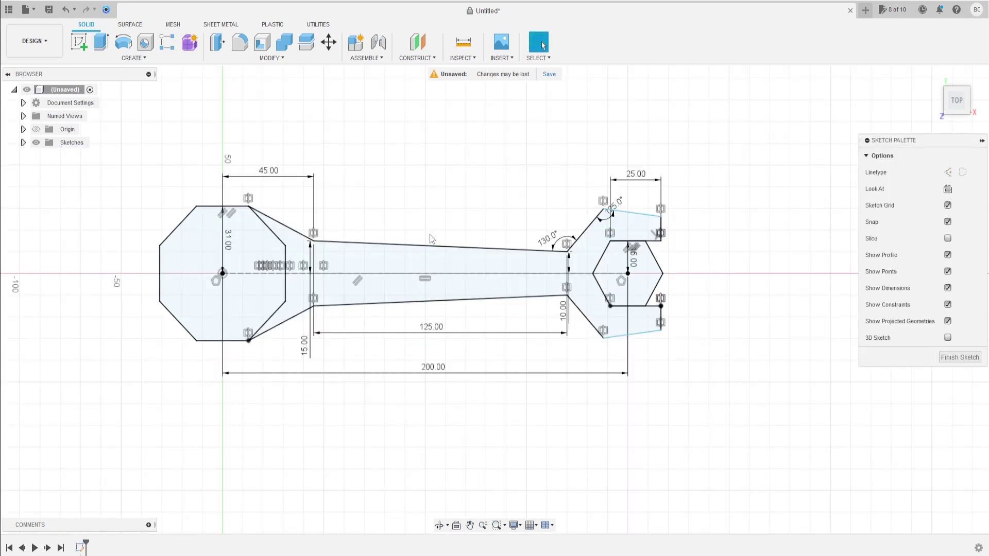
Step: Draw a 45 mm diameter circle centred inside the octagon and finish the sketch
{"action": "left_click", "coordinate": [121, 46]}
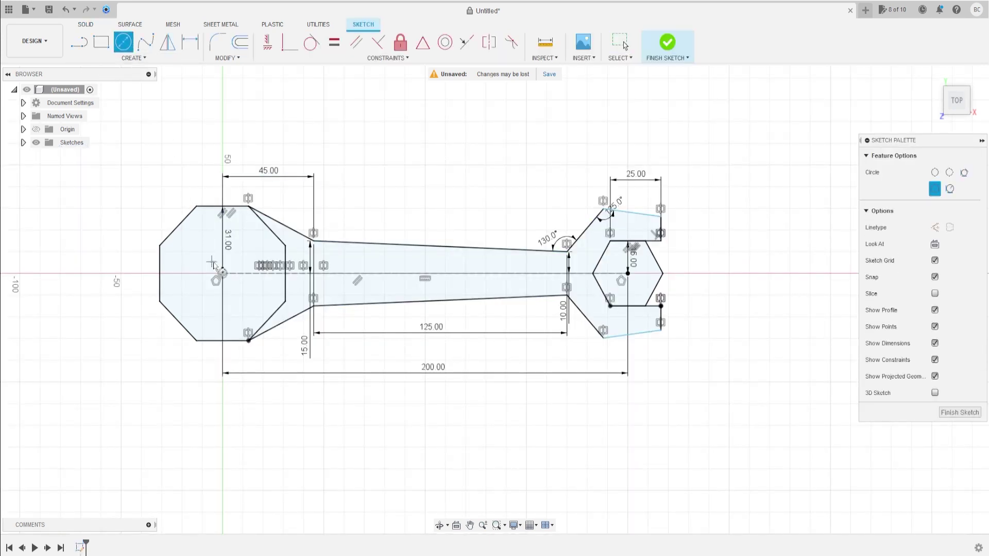
{"action": "left_click", "coordinate": [223, 274]}
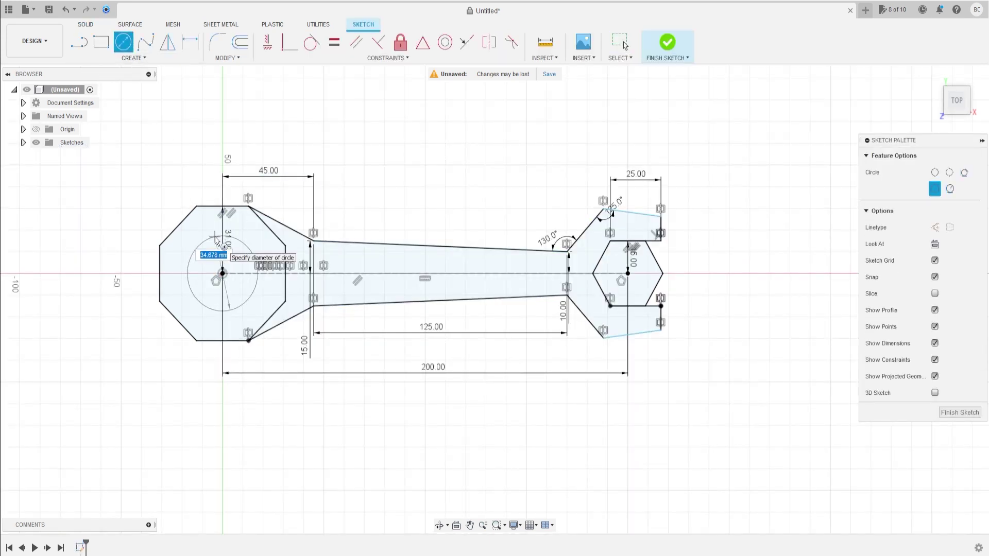
{"action": "key", "text": "Tab"}
{"action": "key", "text": "Return"}
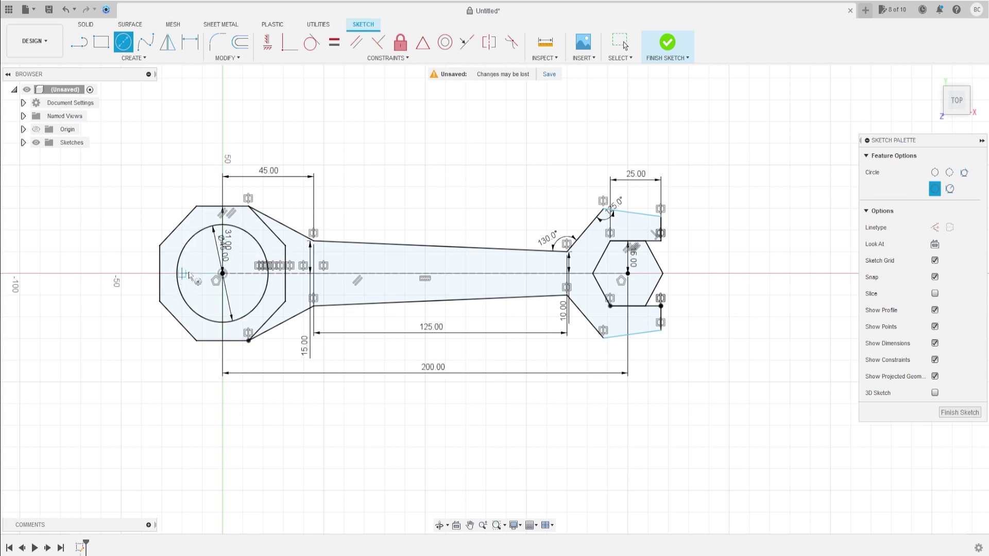
{"action": "key", "text": "Escape"}
{"action": "left_click_drag", "start_coordinate": [222, 251], "coordinate": [198, 271]}
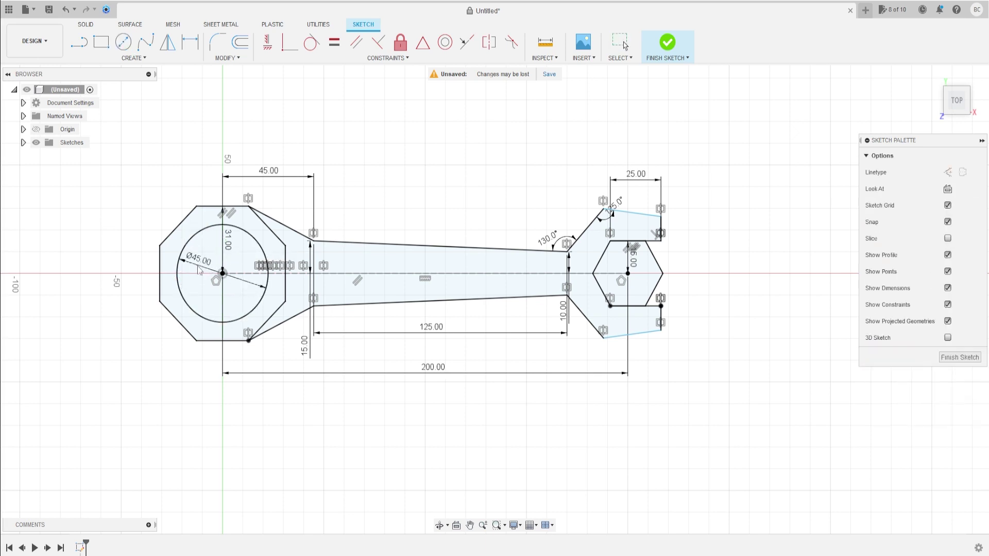
{"action": "left_click", "coordinate": [86, 25]}
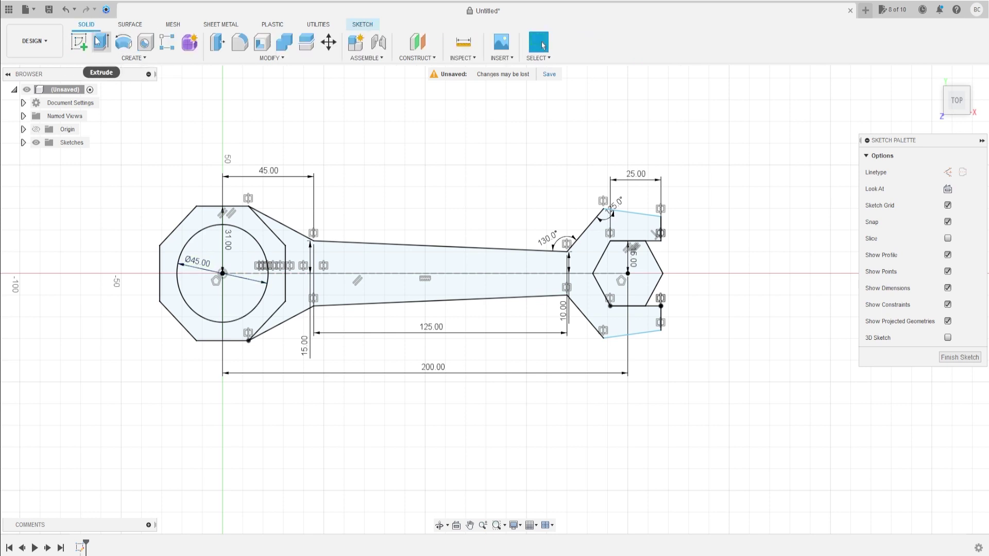
Step: Extrude the octagon ring and handle profiles 15 mm into a solid body
{"action": "left_click", "coordinate": [100, 41]}
{"action": "left_click", "coordinate": [276, 252]}
{"action": "left_click", "coordinate": [311, 258]}
{"action": "mouse_move", "coordinate": [541, 309]}
{"action": "middle_mouse_down", "text": "shift"}
{"action": "mouse_move", "coordinate": [441, 195]}
{"action": "mouse_move", "coordinate": [438, 206]}
{"action": "middle_mouse_up", "text": "shift"}
{"action": "type", "text": "15"}
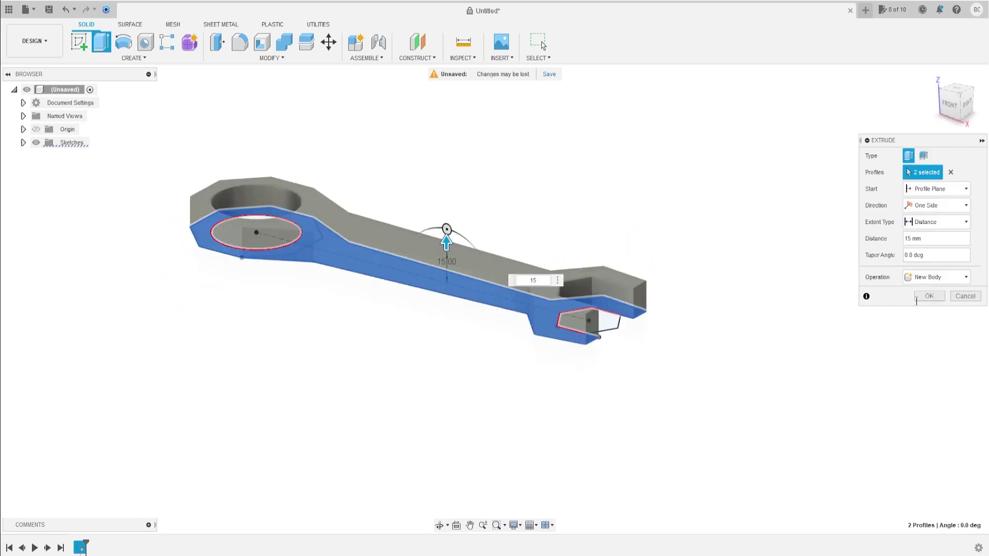
{"action": "left_click", "coordinate": [932, 296]}
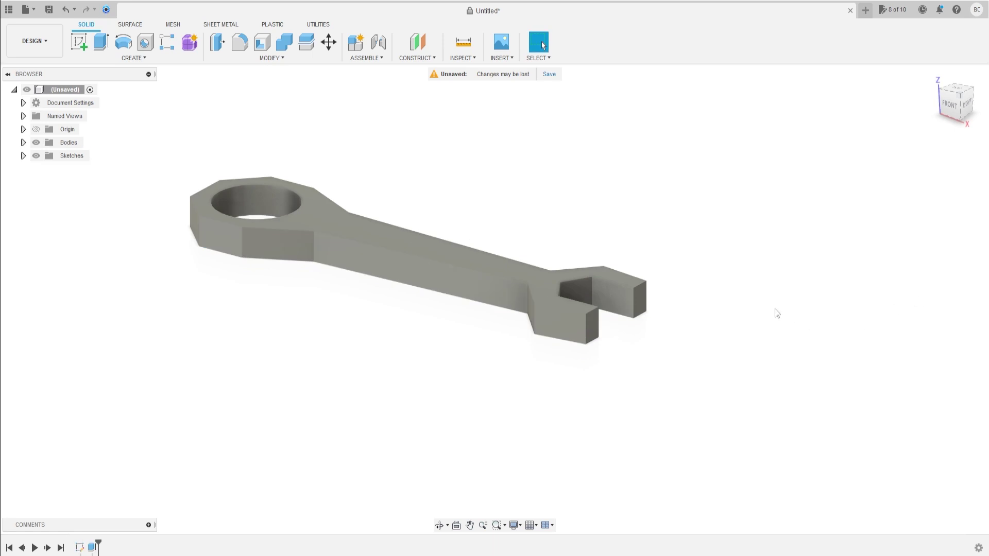
Step: Reframe the wrench from above and start a fillet on the ring-end edges
{"action": "middle_click_drag", "start_coordinate": [362, 277], "coordinate": [346, 228]}
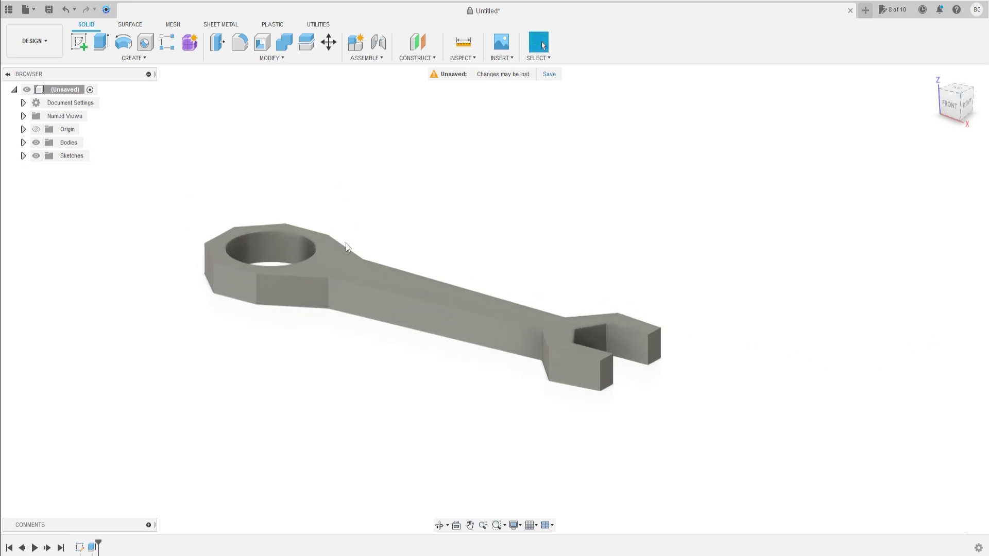
{"action": "middle_click_drag", "start_coordinate": [346, 243], "coordinate": [366, 254], "text": "shift"}
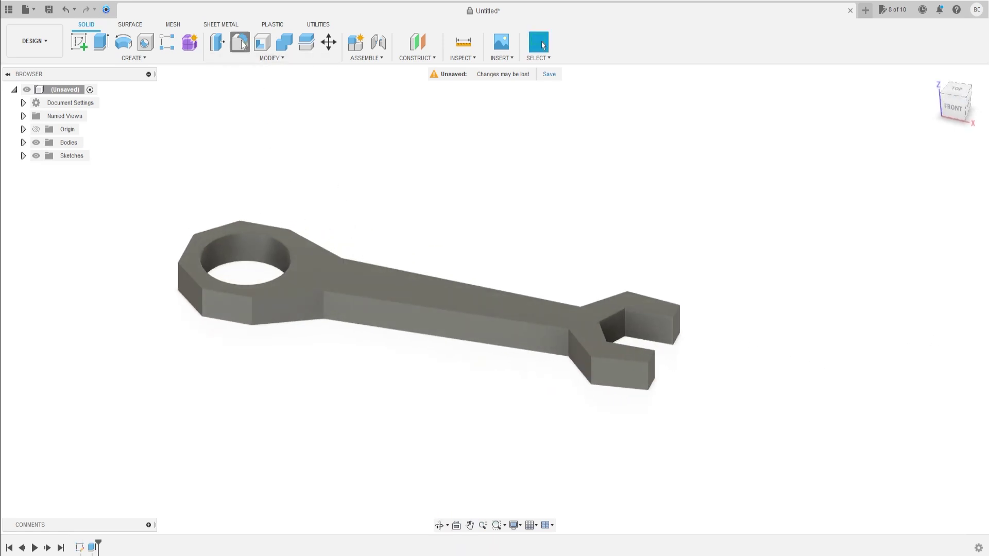
{"action": "key", "text": "f"}
{"action": "middle_click_drag", "start_coordinate": [232, 159], "coordinate": [286, 148], "text": "shift"}
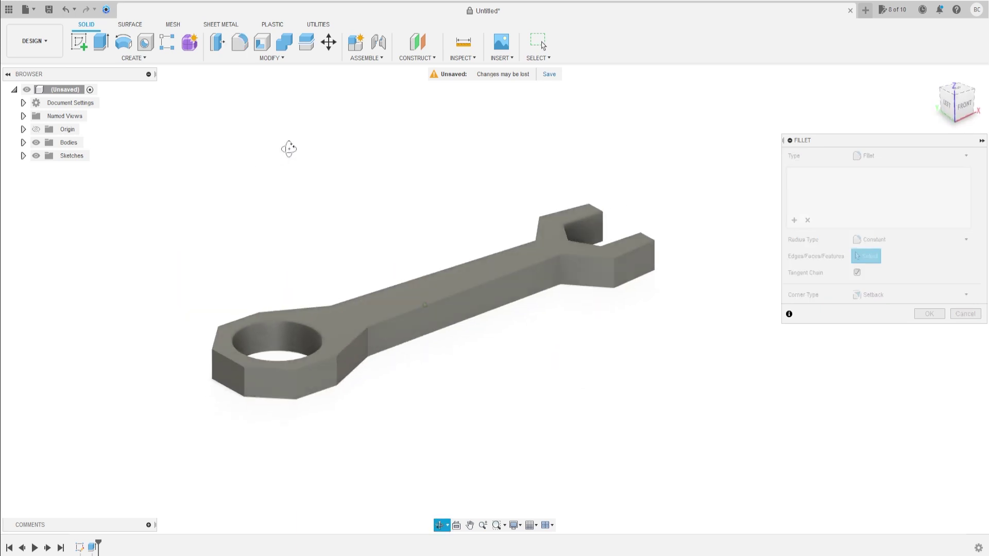
Step: Fillet four ring-end vertical edges with a 12 mm radius
{"action": "left_click", "coordinate": [244, 386]}
{"action": "middle_click_drag", "start_coordinate": [244, 386], "coordinate": [302, 389], "text": "shift"}
{"action": "left_click", "coordinate": [414, 408]}
{"action": "left_click", "coordinate": [375, 401]}
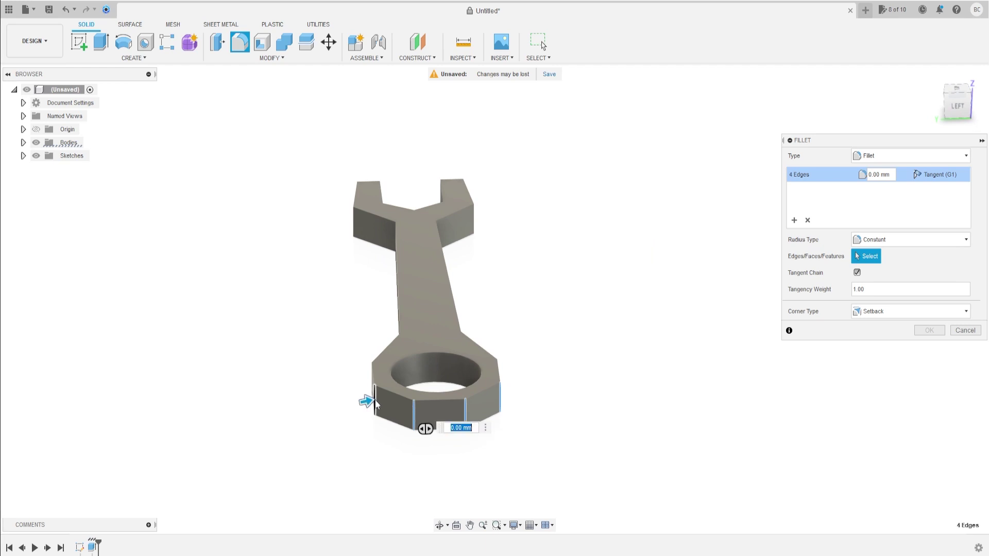
{"action": "type", "text": "12"}
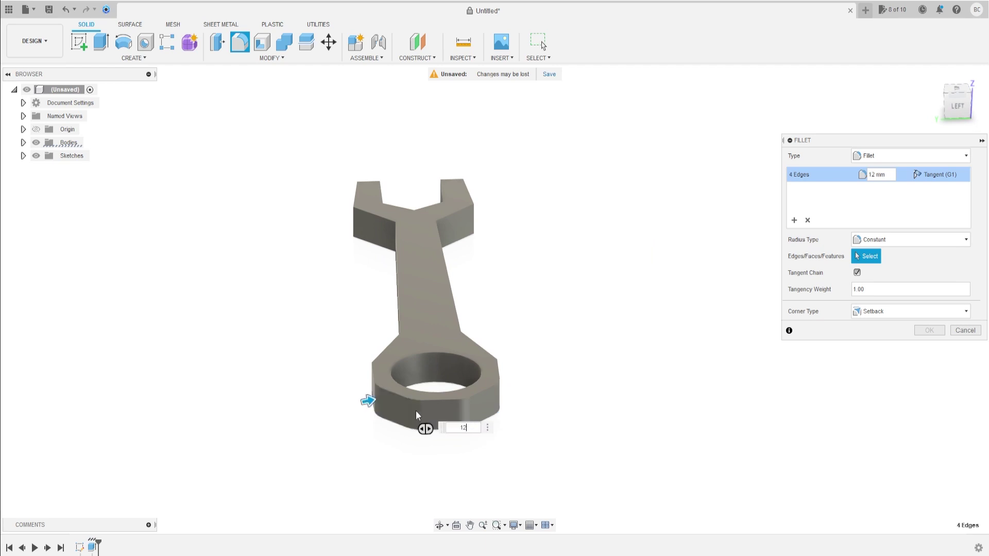
{"action": "left_click", "coordinate": [793, 220]}
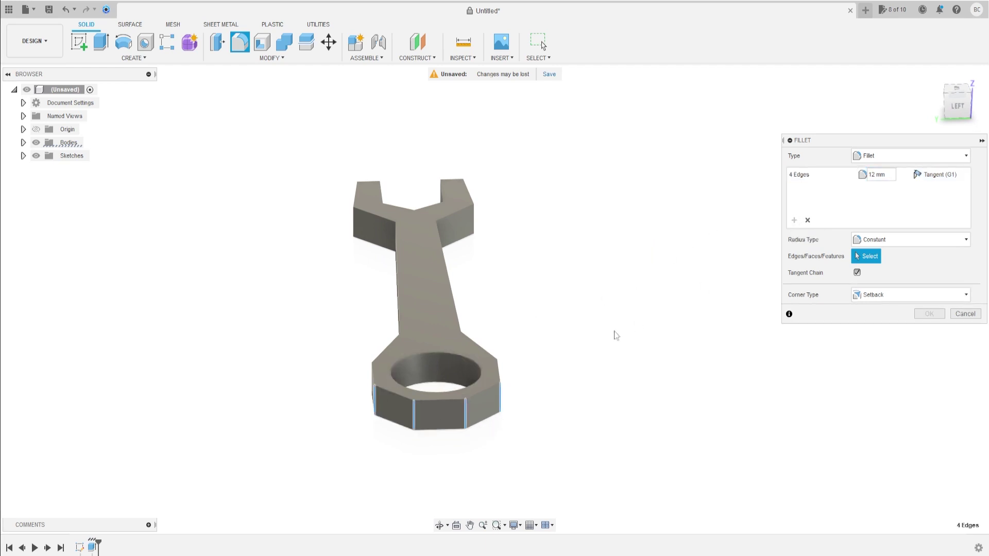
Step: Add two opposite ring-end edges as a second fillet set at 20 mm
{"action": "middle_click_drag", "start_coordinate": [620, 334], "coordinate": [563, 320], "text": "shift"}
{"action": "left_click", "coordinate": [332, 352]}
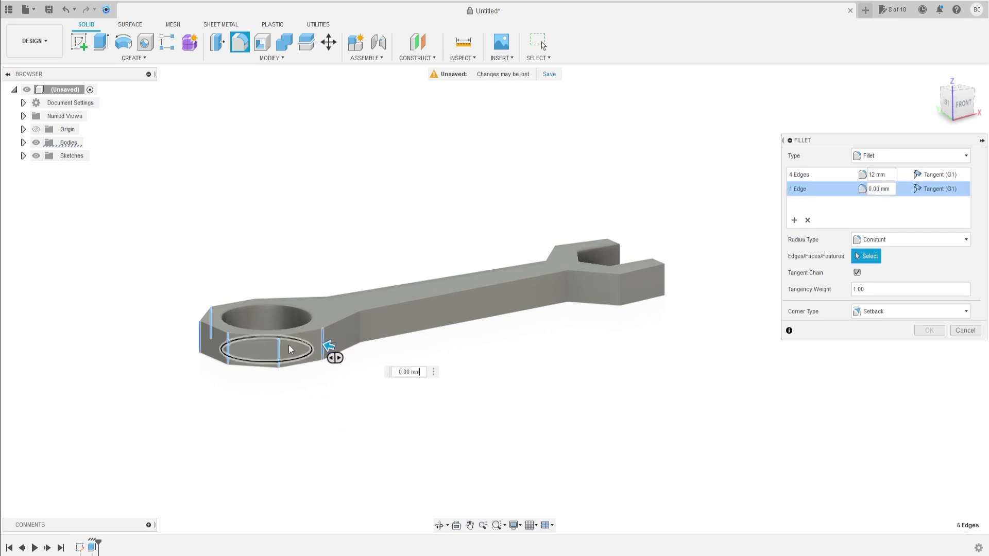
{"action": "middle_click_drag", "start_coordinate": [332, 354], "coordinate": [395, 364], "text": "shift"}
{"action": "left_click", "coordinate": [544, 378]}
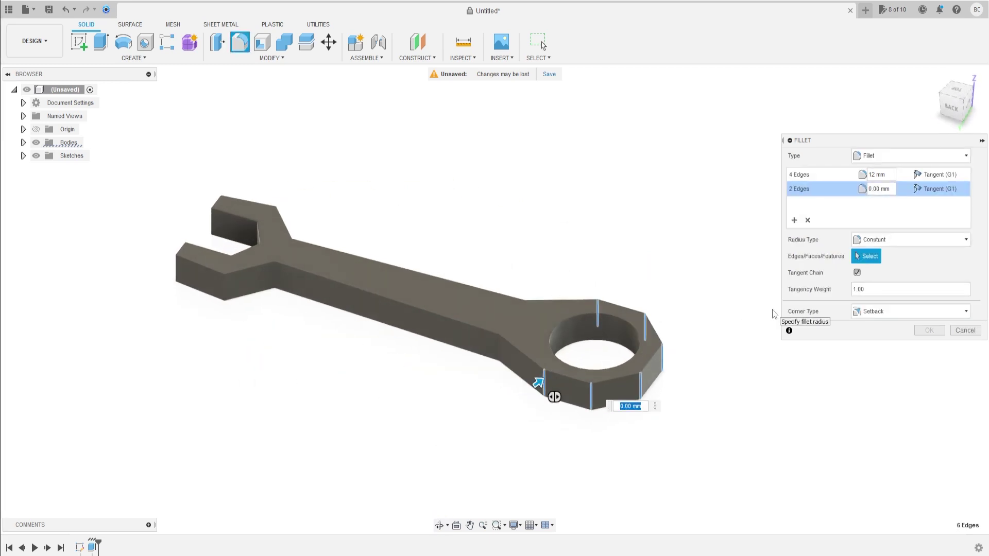
{"action": "type", "text": "20"}
{"action": "key", "text": "Return"}
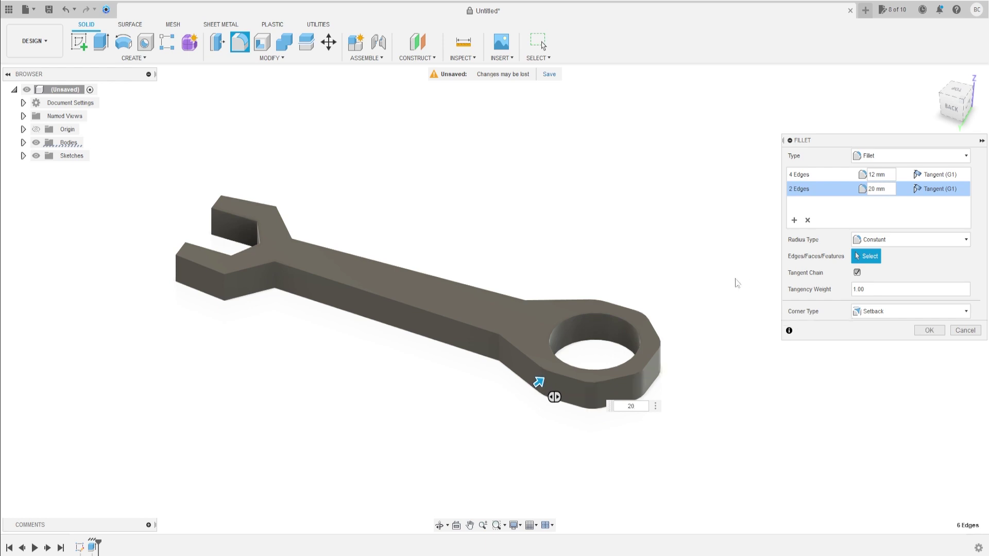
Step: Add the two handle-to-ring edges as a 35 mm fillet set, then pick a handle-to-jaw edge
{"action": "left_click", "coordinate": [794, 220]}
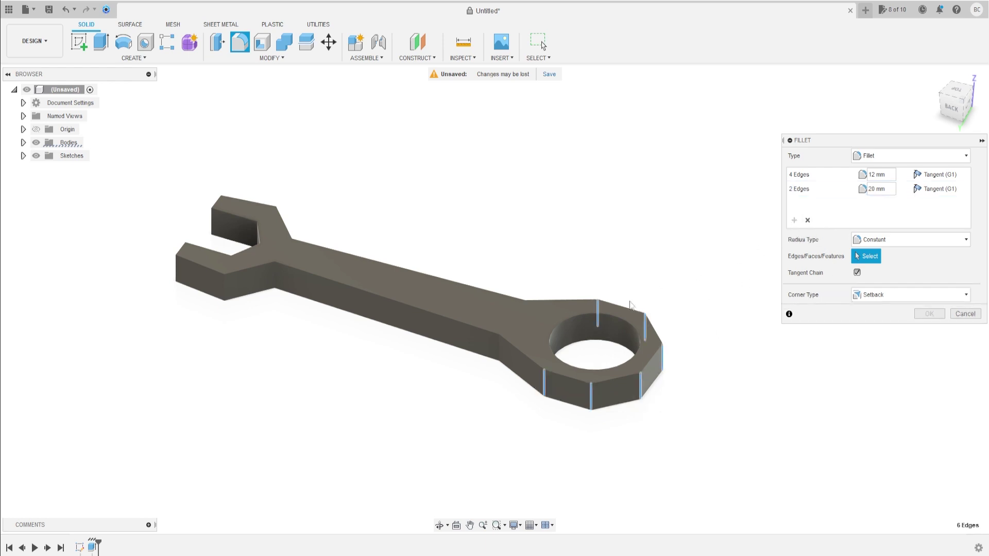
{"action": "left_click", "coordinate": [498, 350]}
{"action": "mouse_move", "coordinate": [524, 329]}
{"action": "middle_mouse_down", "text": "shift"}
{"action": "mouse_move", "coordinate": [333, 341]}
{"action": "mouse_move", "coordinate": [316, 290]}
{"action": "middle_mouse_up", "text": "shift"}
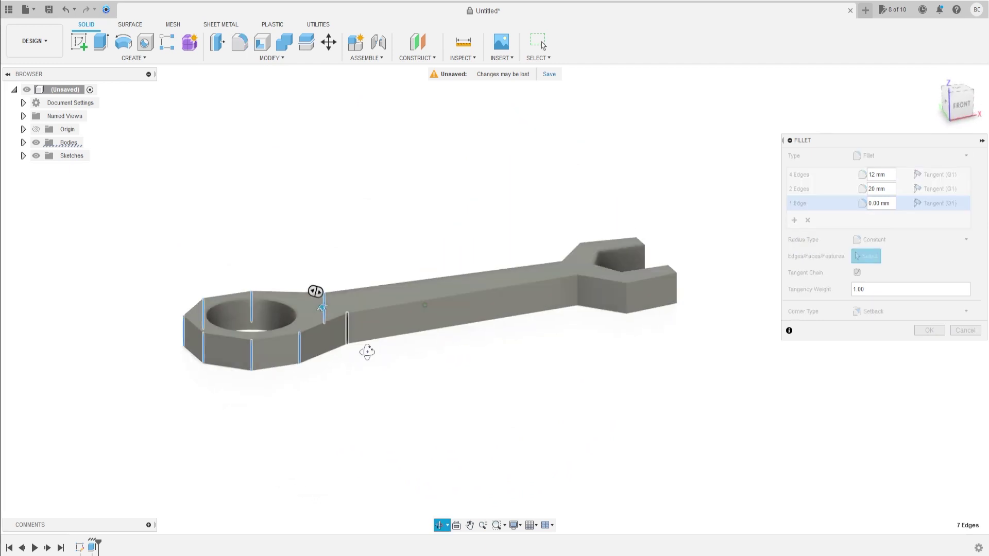
{"action": "left_click", "coordinate": [346, 334]}
{"action": "type", "text": "30"}
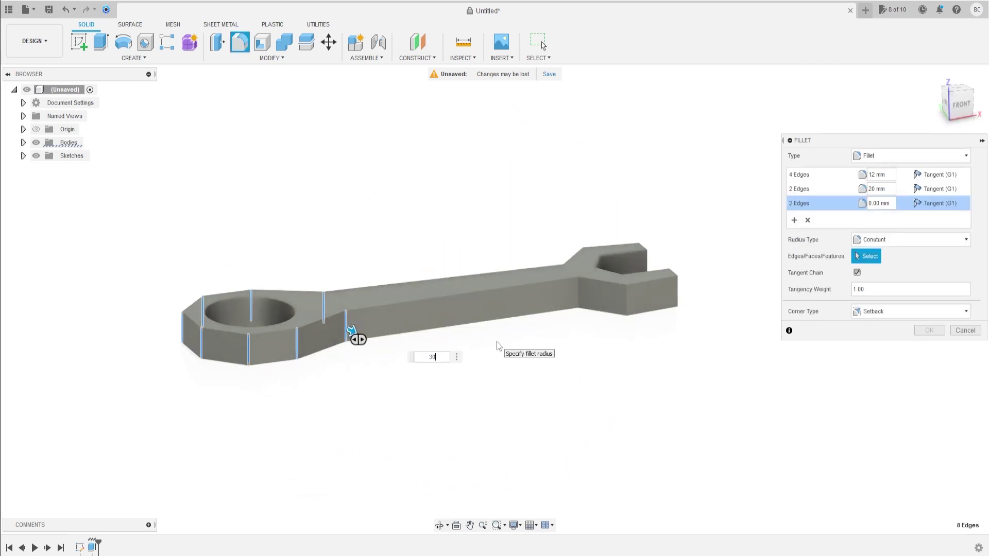
{"action": "middle_click_drag", "start_coordinate": [602, 326], "coordinate": [489, 399]}
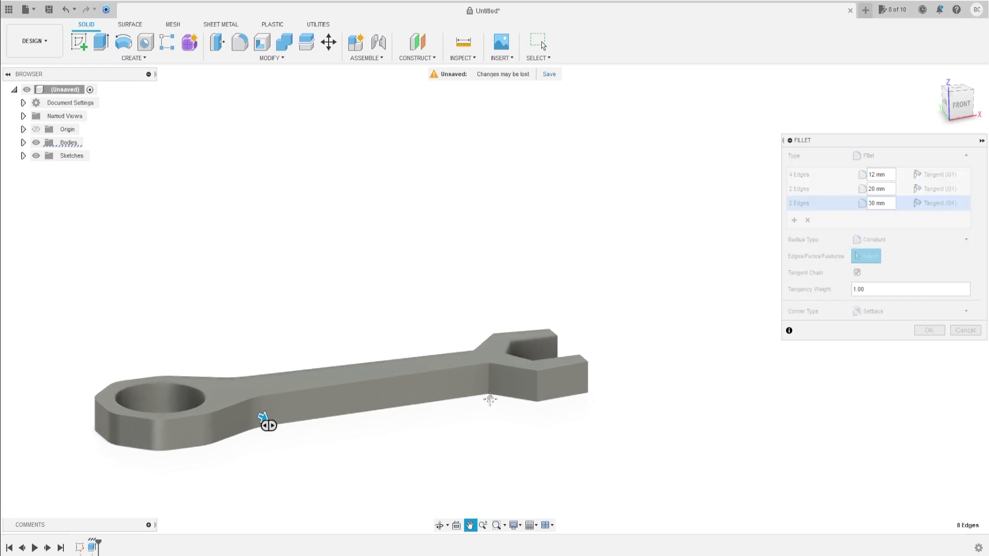
{"action": "left_click", "coordinate": [794, 220]}
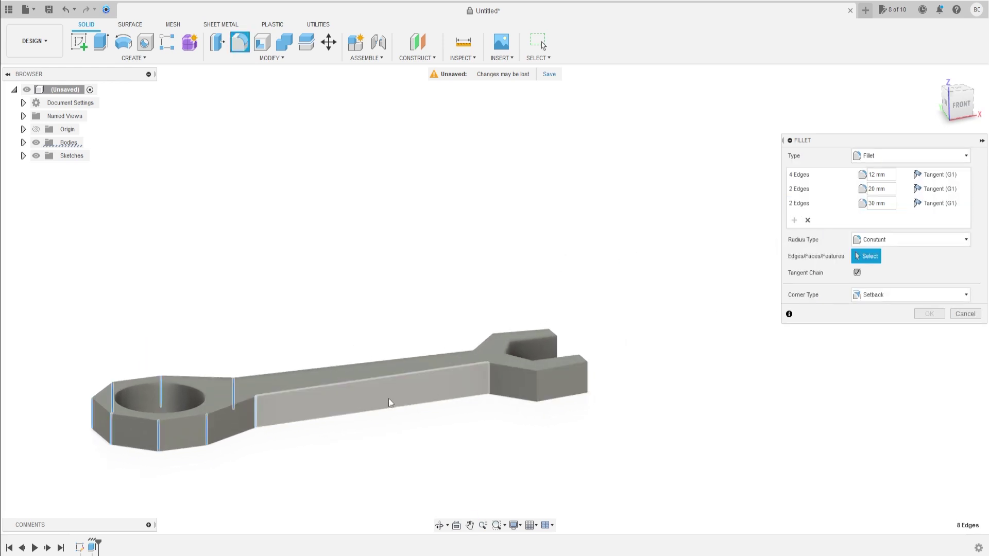
{"action": "left_click", "coordinate": [870, 203]}
{"action": "mouse_move", "coordinate": [876, 203]}
{"action": "type", "text": "35"}
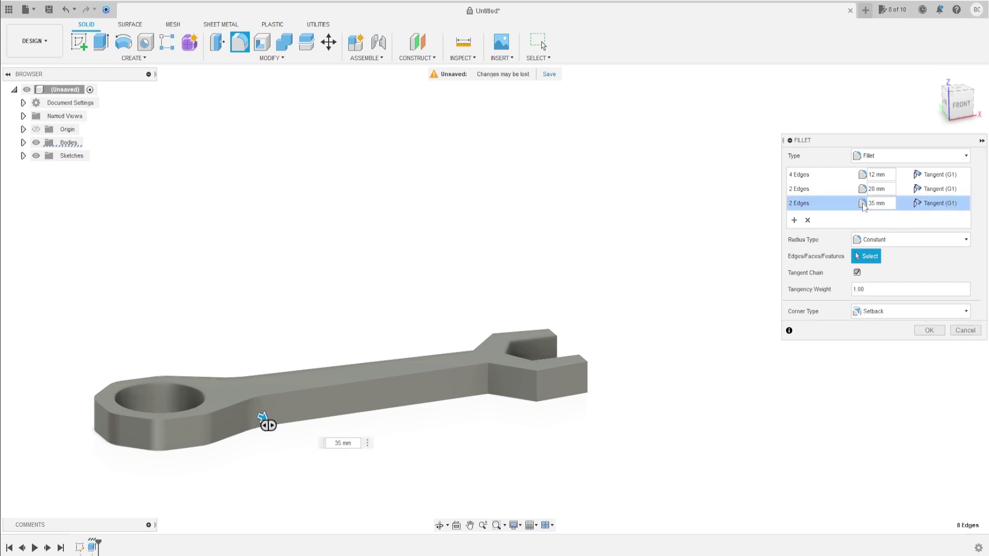
{"action": "left_click", "coordinate": [809, 221]}
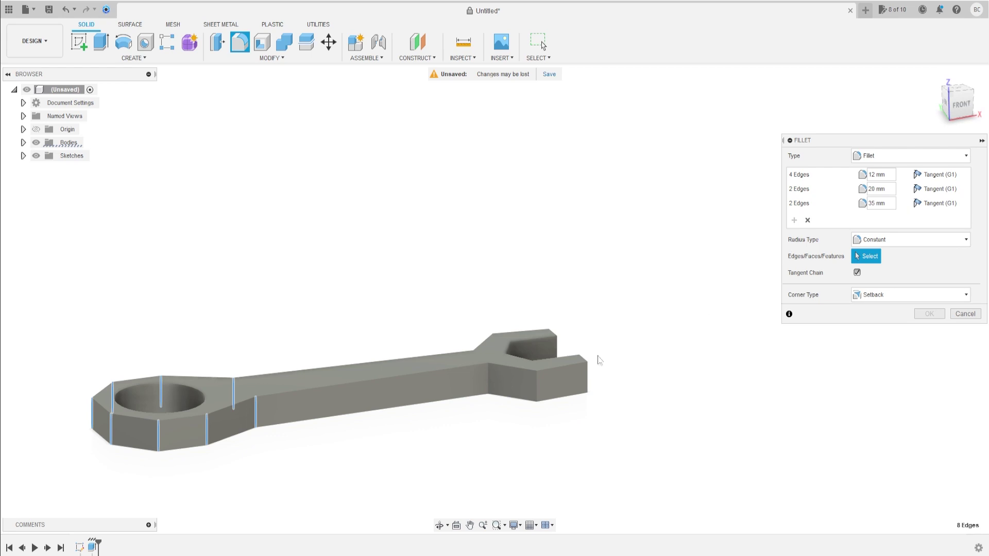
{"action": "left_click", "coordinate": [489, 380]}
{"action": "middle_click_drag", "start_coordinate": [489, 380], "coordinate": [410, 357], "text": "shift"}
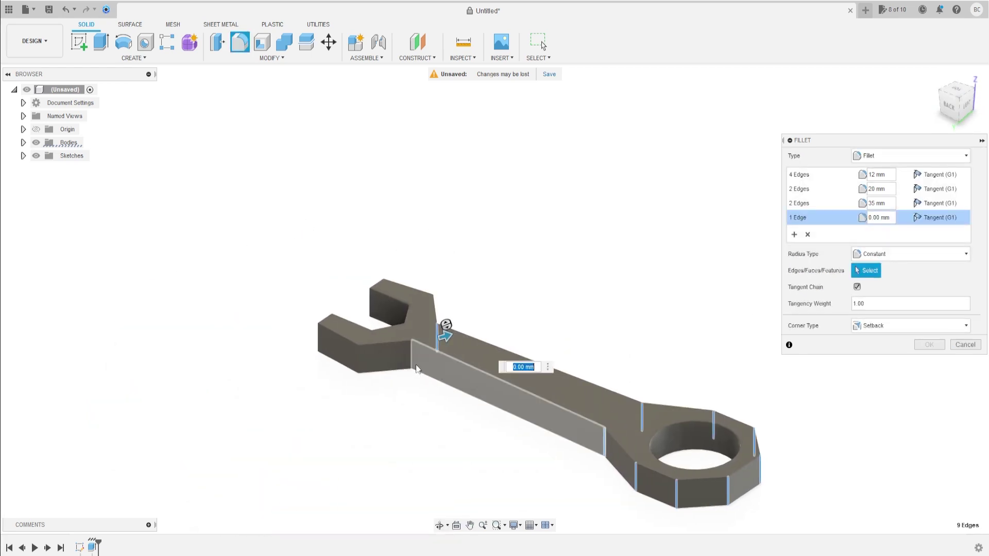
Step: Fillet the two handle-to-jaw edges with a 10 mm radius
{"action": "left_click", "coordinate": [409, 357]}
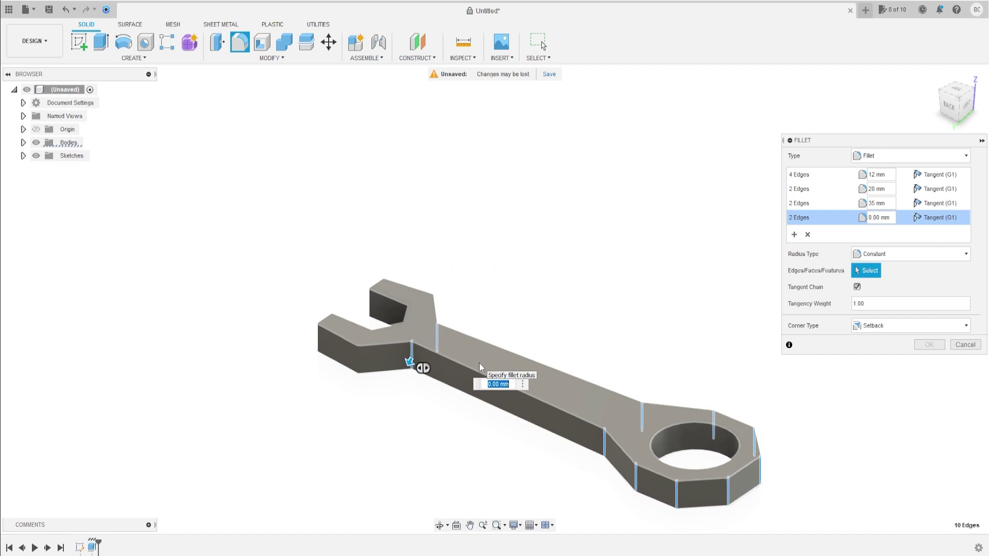
{"action": "type", "text": "10"}
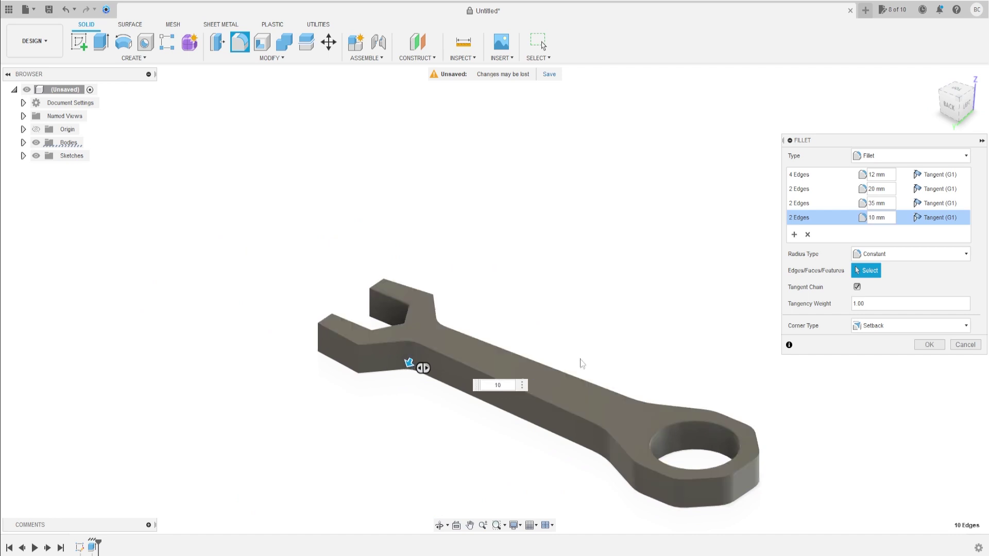
{"action": "left_click", "coordinate": [794, 235]}
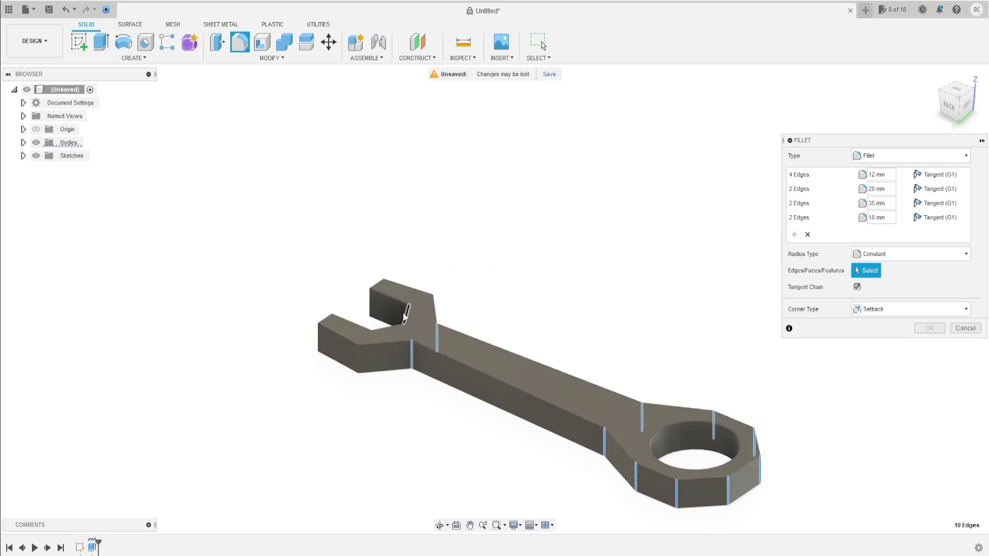
Step: Add two more jaw edges as a new fillet set at 7.5 mm
{"action": "left_click", "coordinate": [358, 360]}
{"action": "middle_click_drag", "start_coordinate": [420, 333], "coordinate": [709, 369], "text": "shift"}
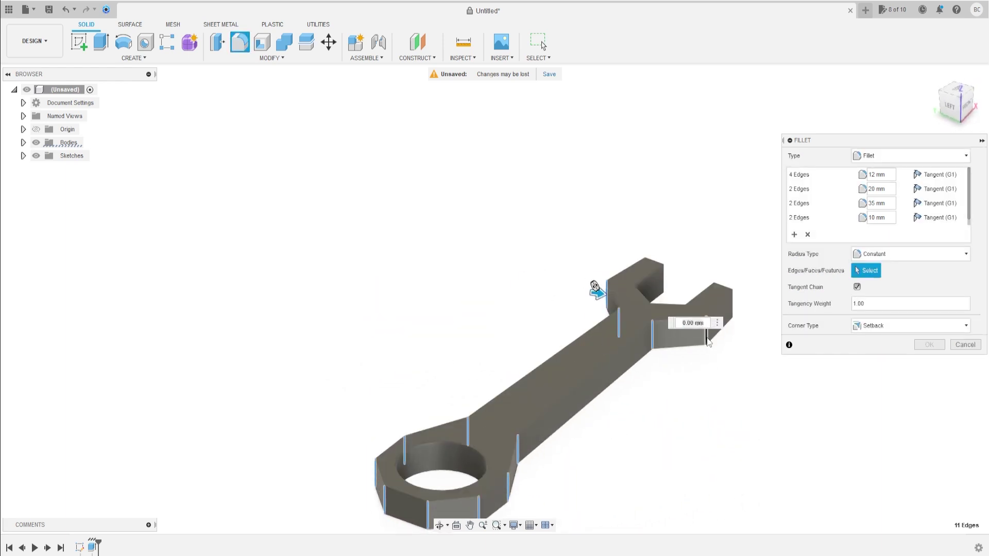
{"action": "left_click", "coordinate": [707, 340]}
{"action": "type", "text": "7,5"}
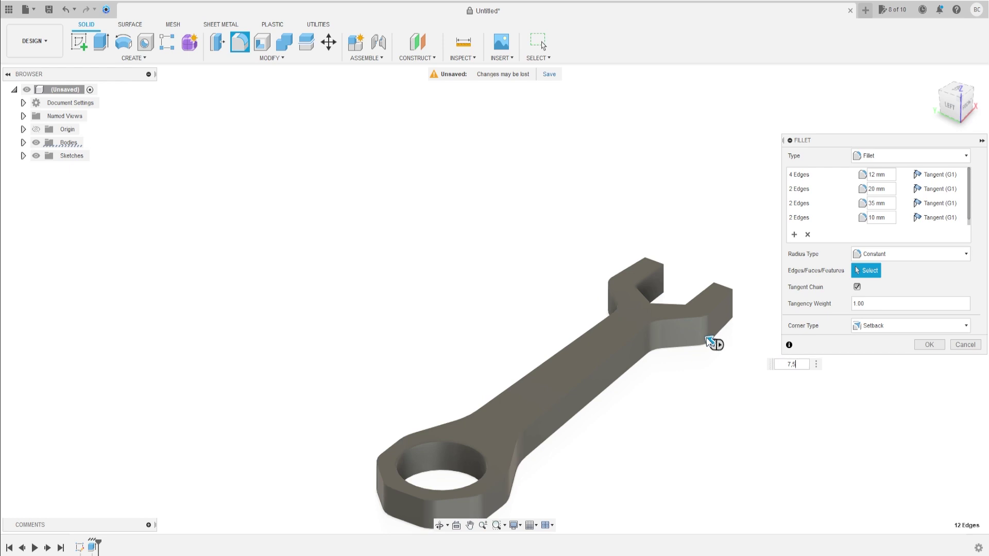
{"action": "key", "text": "Return"}
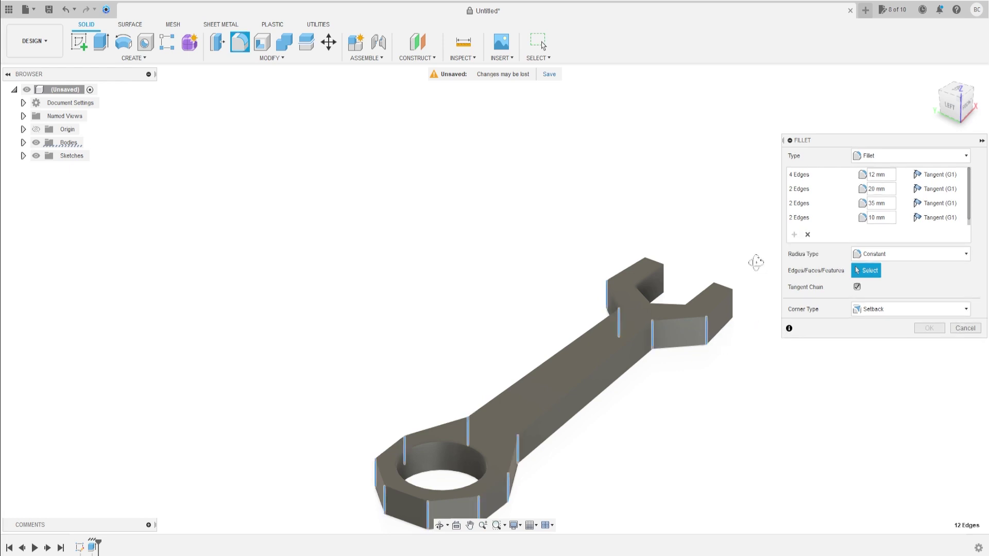
Step: Round the three inner jaw edges at 3 mm and apply the whole fillet
{"action": "middle_click_drag", "start_coordinate": [756, 262], "coordinate": [638, 261], "text": "shift"}
{"action": "scroll", "coordinate": [620, 481], "scroll_direction": "up", "scroll_amount": 5}
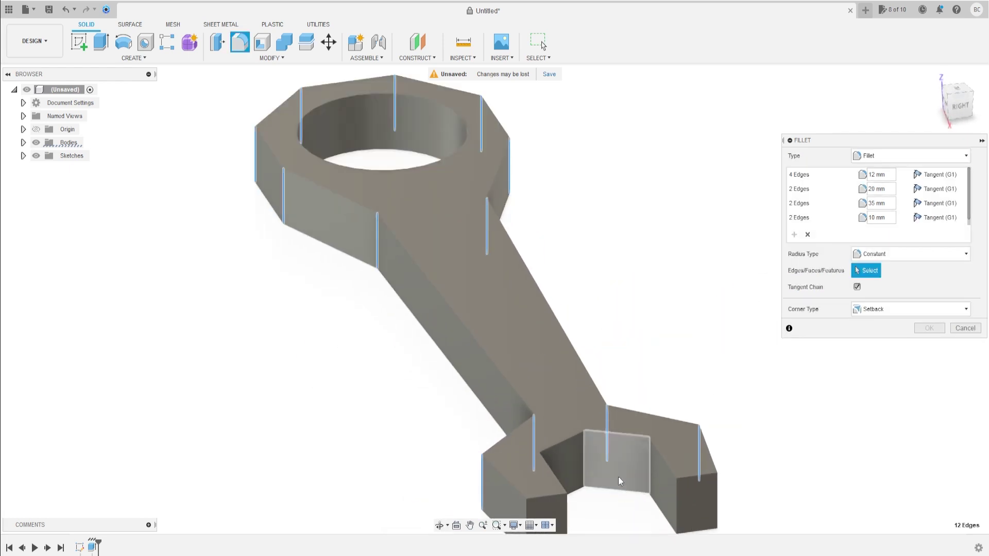
{"action": "scroll", "coordinate": [618, 476], "scroll_direction": "up", "scroll_amount": 3}
{"action": "left_click", "coordinate": [649, 391]}
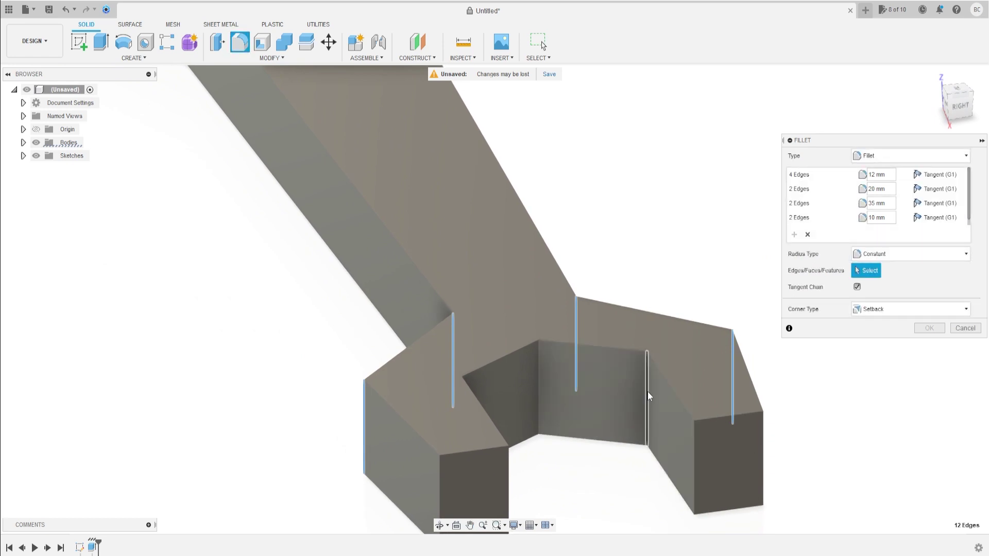
{"action": "left_click", "coordinate": [539, 394]}
{"action": "middle_click_drag", "start_coordinate": [539, 393], "coordinate": [466, 402], "text": "shift"}
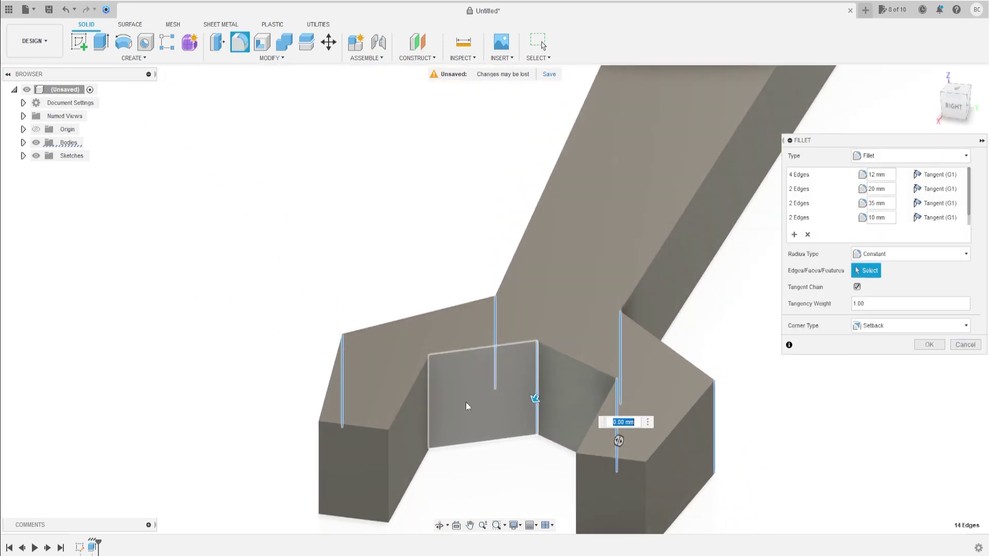
{"action": "left_click", "coordinate": [430, 402]}
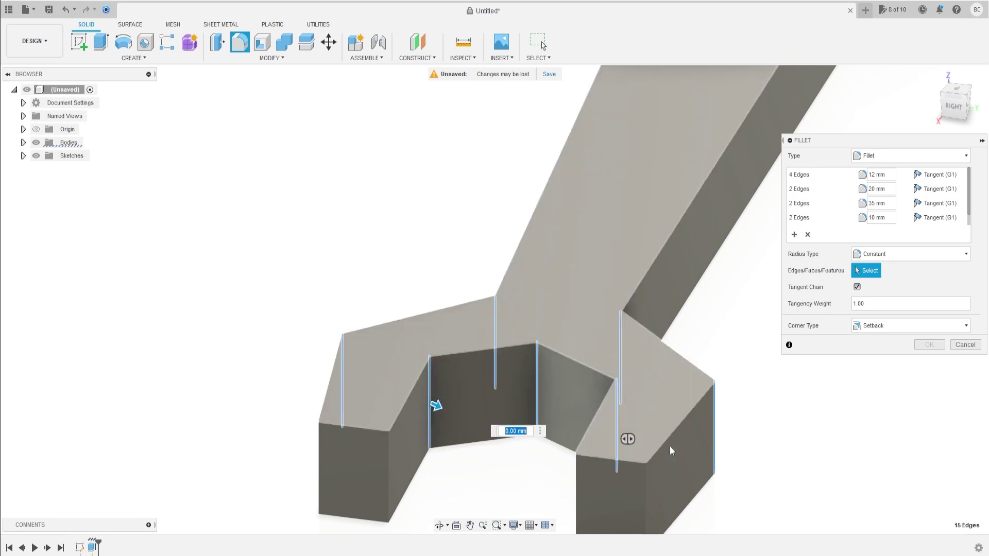
{"action": "type", "text": "3"}
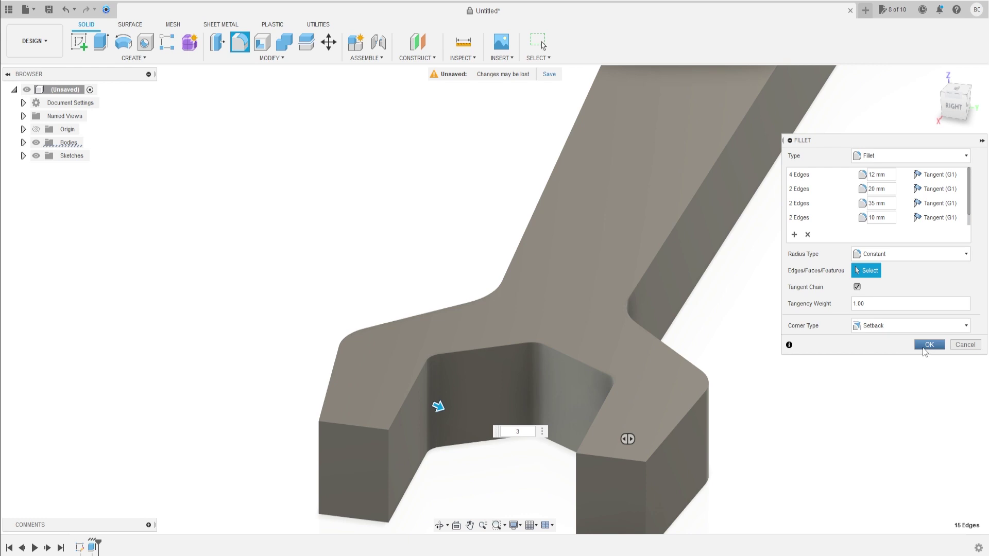
{"action": "left_click", "coordinate": [927, 345]}
Step: Zoom out and orbit to inspect the rounded wrench edges
{"action": "scroll", "coordinate": [735, 397], "scroll_direction": "down", "scroll_amount": 5}
{"action": "mouse_move", "coordinate": [619, 378]}
{"action": "middle_mouse_down", "text": "shift"}
{"action": "mouse_move", "coordinate": [634, 322]}
{"action": "mouse_move", "coordinate": [502, 355]}
{"action": "middle_mouse_up", "text": "shift"}
{"action": "scroll", "coordinate": [634, 322], "scroll_direction": "down", "scroll_amount": 3}
{"action": "scroll", "coordinate": [625, 335], "scroll_direction": "down", "scroll_amount": 2}
{"action": "key", "text": "Escape"}
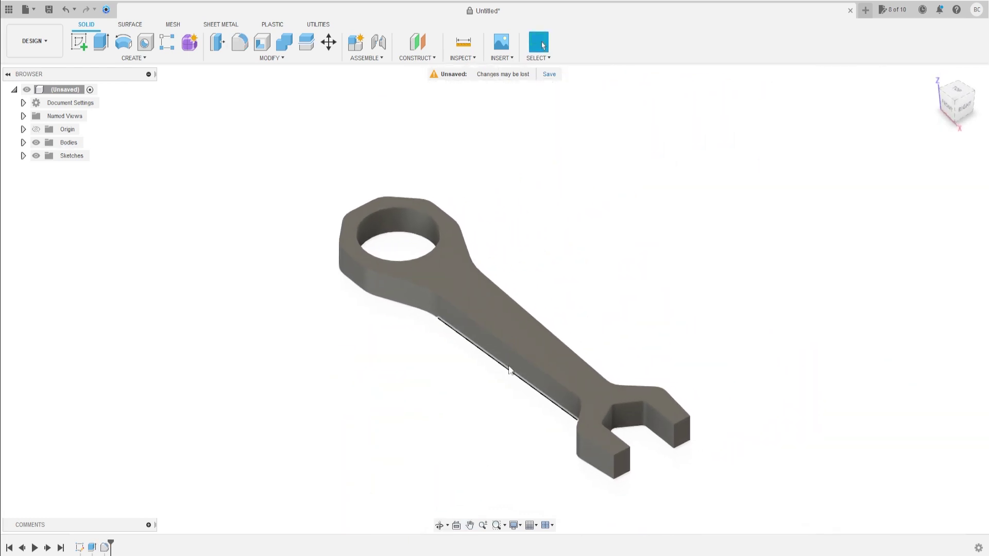
Step: Chamfer the jaw's inner edge chain 4 mm at 80°, flipped direction
{"action": "left_click", "coordinate": [274, 57]}
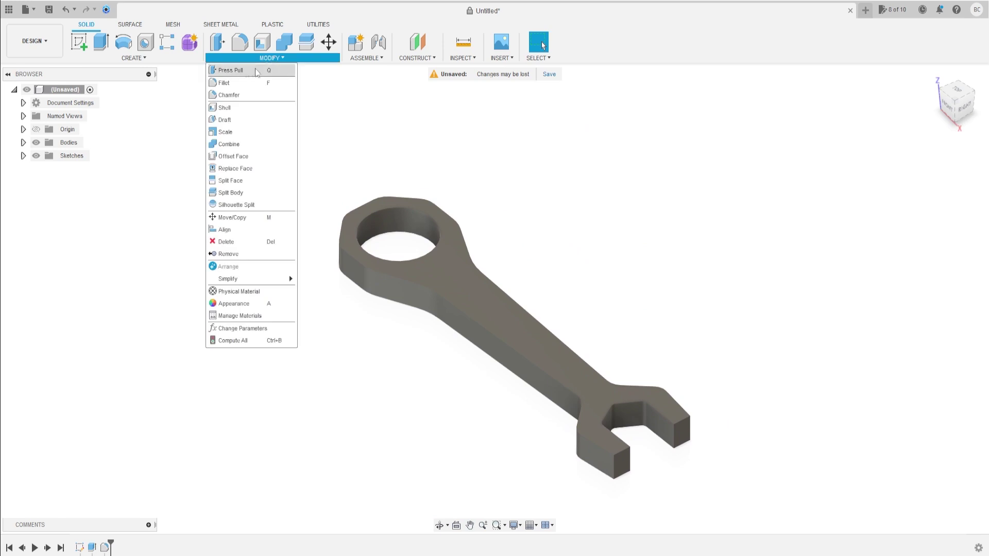
{"action": "left_click", "coordinate": [227, 95]}
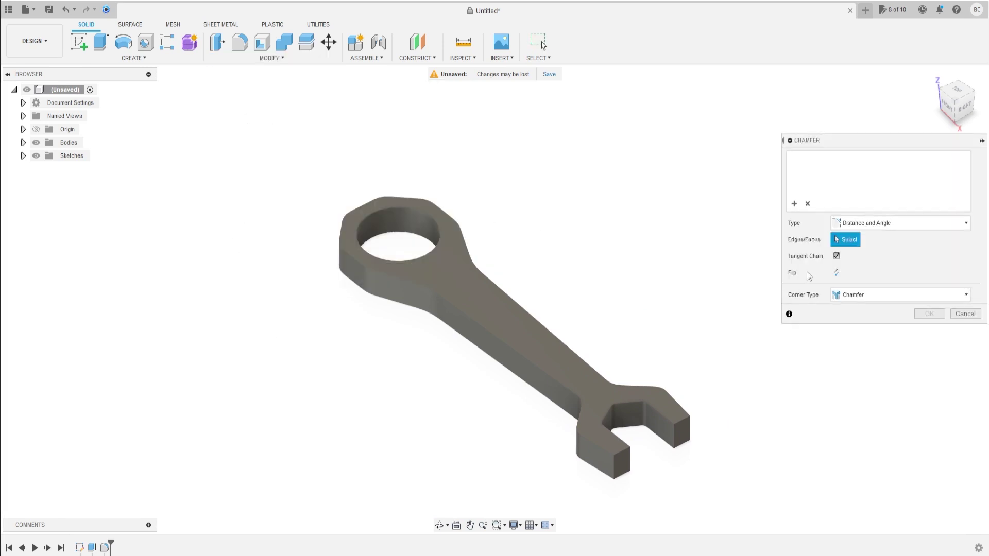
{"action": "left_click", "coordinate": [619, 404]}
{"action": "left_click", "coordinate": [870, 158]}
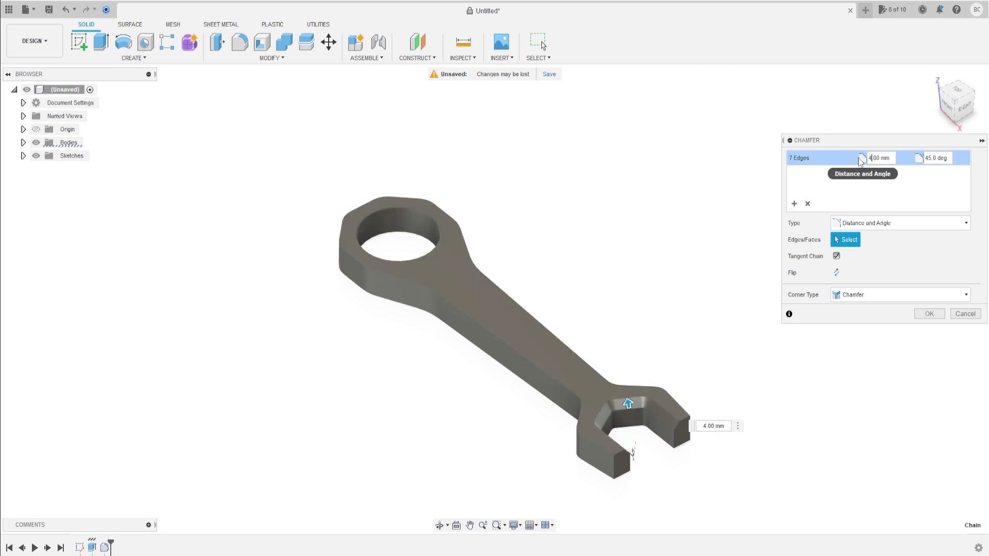
{"action": "left_click", "coordinate": [930, 158]}
{"action": "type", "text": "80"}
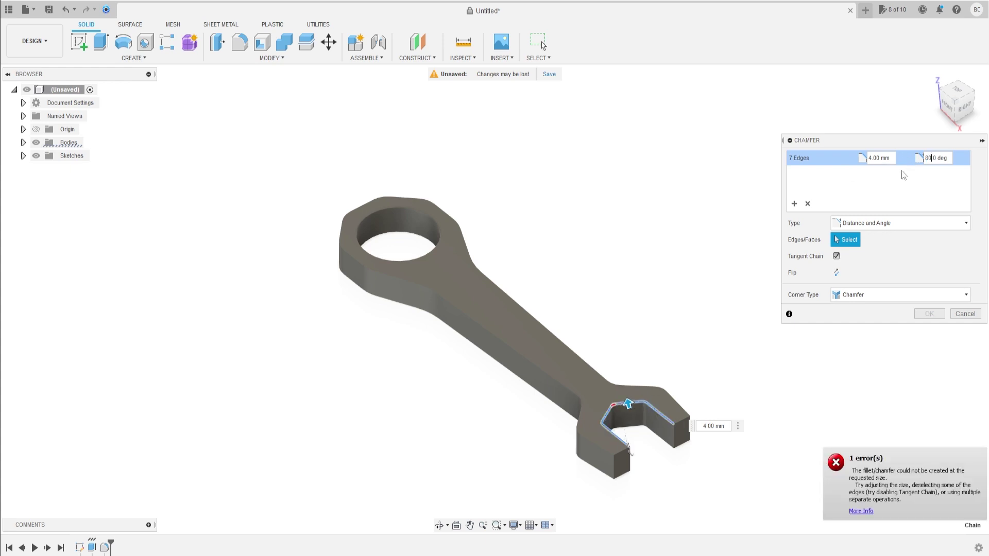
{"action": "left_click", "coordinate": [837, 274]}
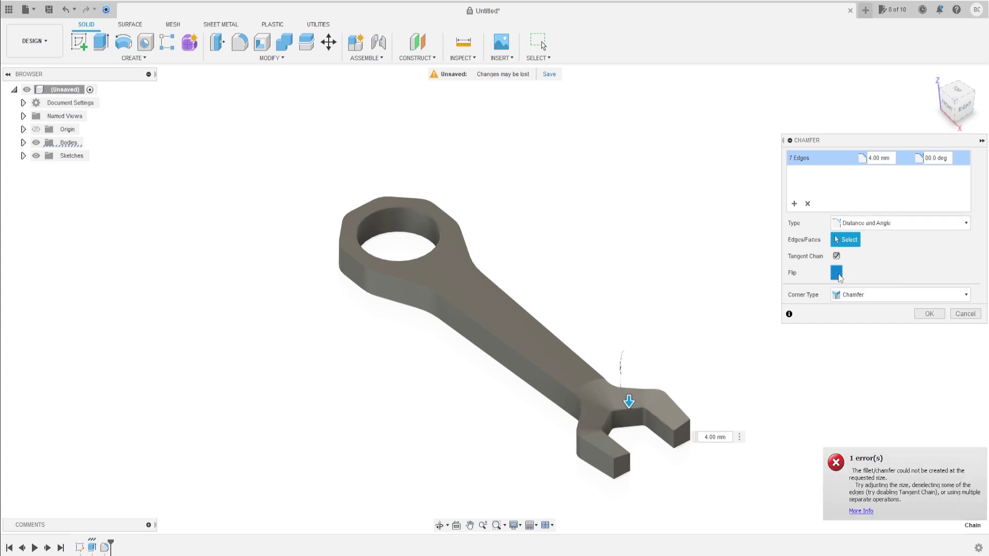
{"action": "scroll", "coordinate": [665, 418], "scroll_direction": "up", "scroll_amount": 3}
{"action": "mouse_move", "coordinate": [650, 373]}
{"action": "middle_mouse_down", "text": "shift"}
{"action": "mouse_move", "coordinate": [617, 360]}
{"action": "mouse_move", "coordinate": [665, 383]}
{"action": "middle_mouse_up", "text": "shift"}
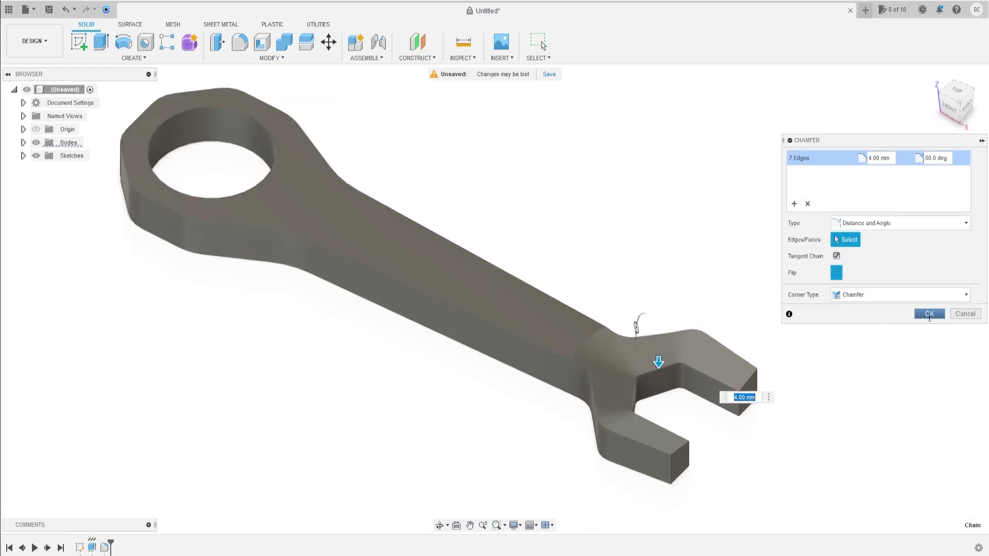
{"action": "left_click", "coordinate": [929, 313]}
{"action": "scroll", "coordinate": [635, 347], "scroll_direction": "up", "scroll_amount": 3}
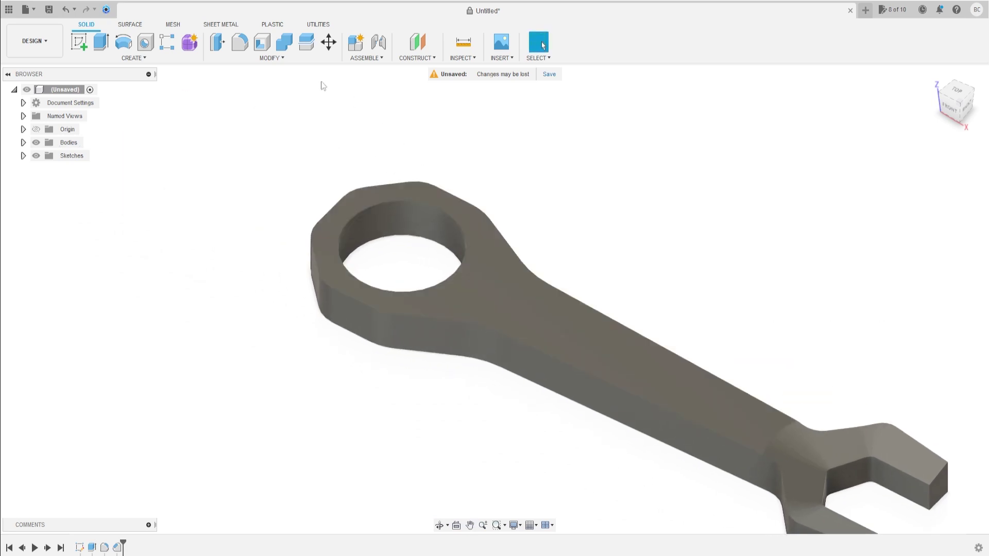
Step: Chamfer the top edge of the ring's hole 4 mm at 80°, flipped
{"action": "left_click", "coordinate": [271, 58]}
{"action": "left_click", "coordinate": [249, 93]}
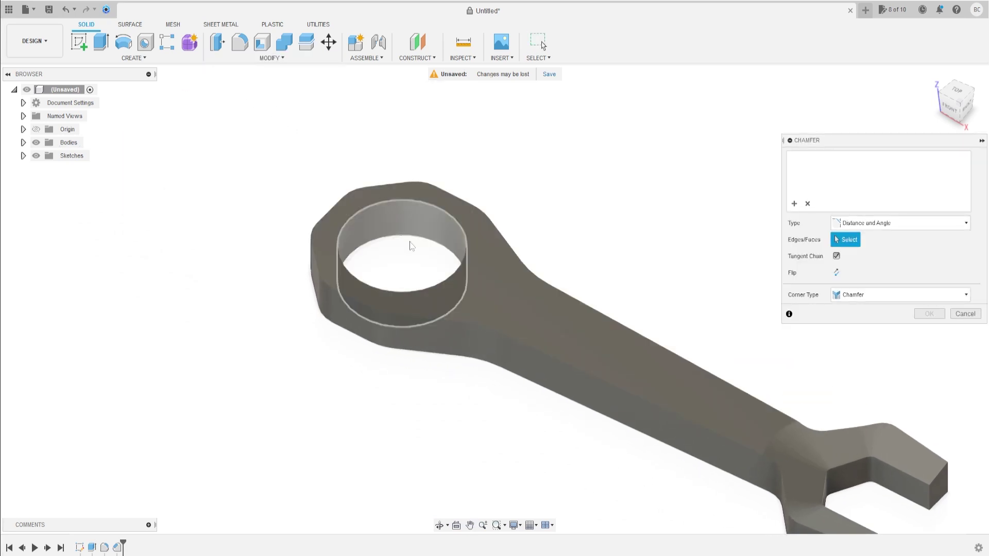
{"action": "left_click", "coordinate": [462, 266]}
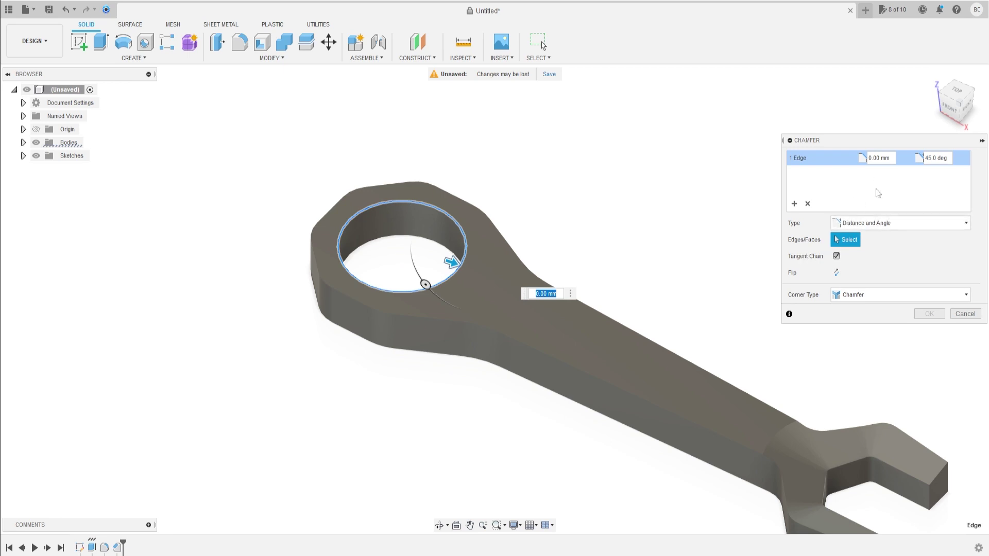
{"action": "left_click", "coordinate": [871, 158]}
{"action": "type", "text": "80"}
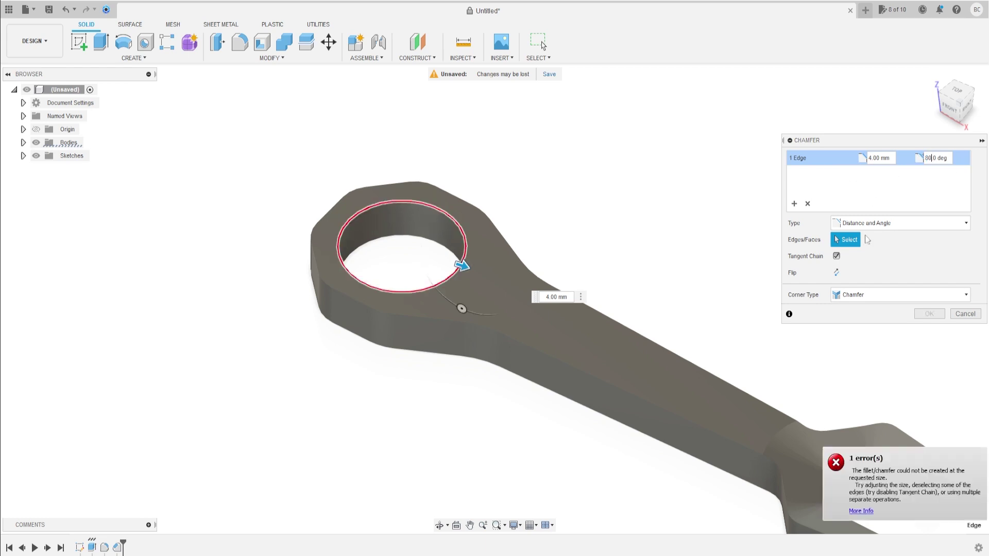
{"action": "left_click", "coordinate": [836, 272]}
{"action": "middle_click_drag", "start_coordinate": [505, 283], "coordinate": [589, 202], "text": "shift"}
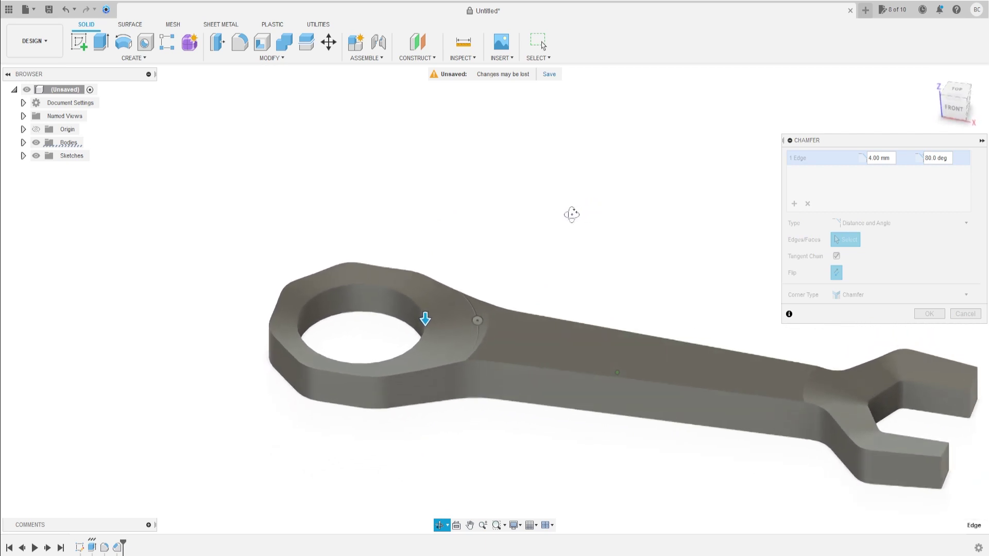
{"action": "middle_click_drag", "start_coordinate": [590, 203], "coordinate": [572, 214], "text": "shift"}
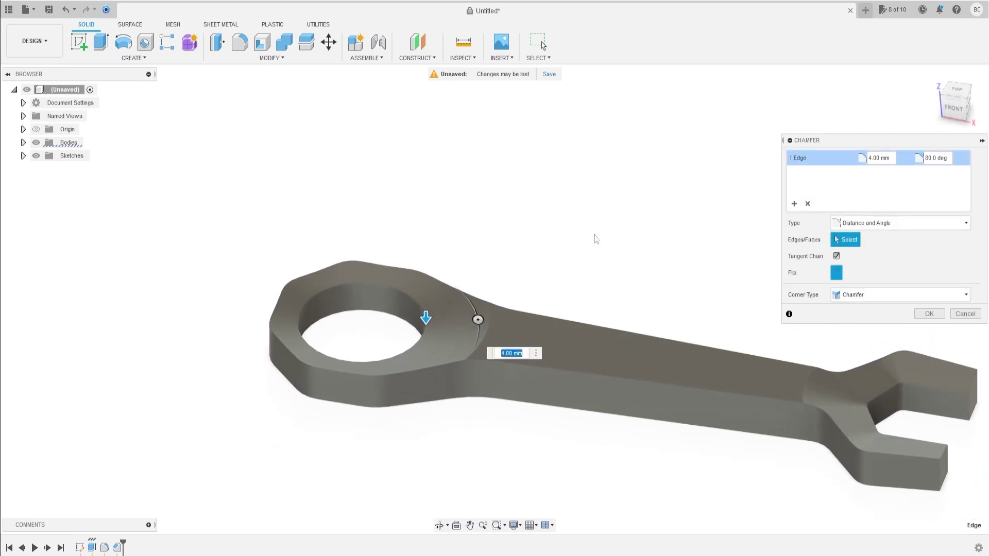
{"action": "left_click", "coordinate": [930, 314]}
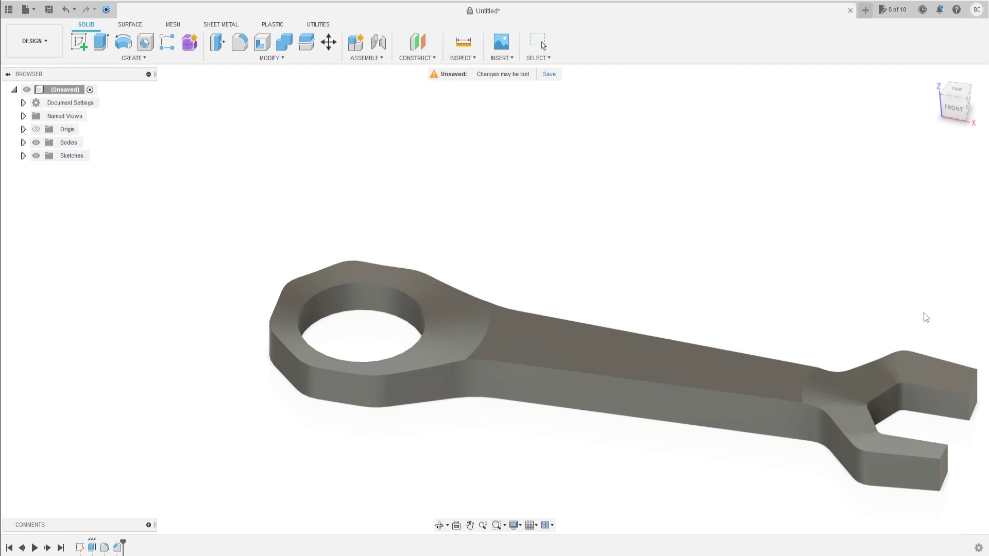
Step: Reposition the wrench in the view and start a new sketch
{"action": "scroll", "coordinate": [664, 281], "scroll_direction": "down", "scroll_amount": 3}
{"action": "middle_click_drag", "start_coordinate": [658, 289], "coordinate": [635, 292]}
{"action": "left_click_drag", "start_coordinate": [635, 292], "coordinate": [627, 296]}
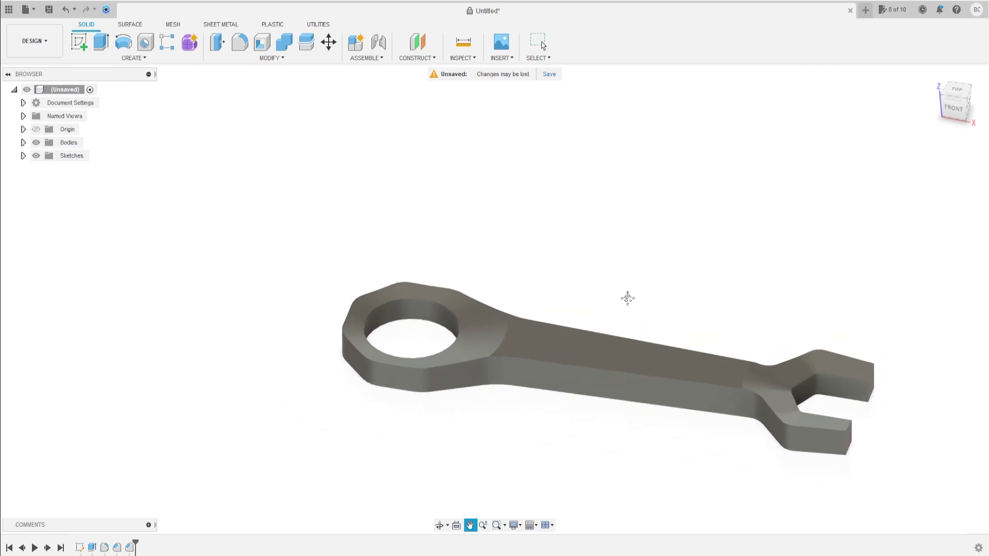
{"action": "key", "text": "Escape"}
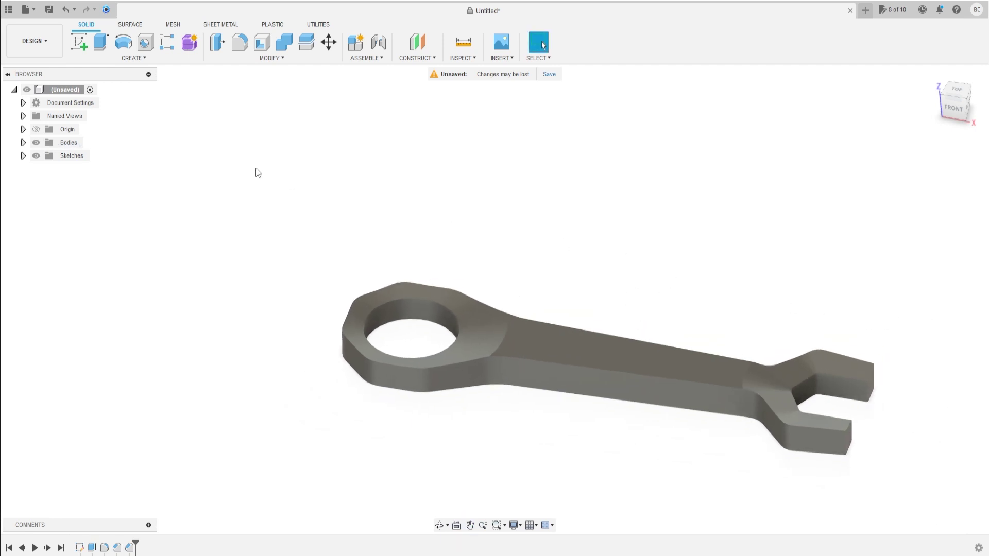
{"action": "left_click", "coordinate": [79, 41]}
Step: On the top face, draw a 200 mm line from the ring centre along the handle
{"action": "left_click", "coordinate": [443, 288]}
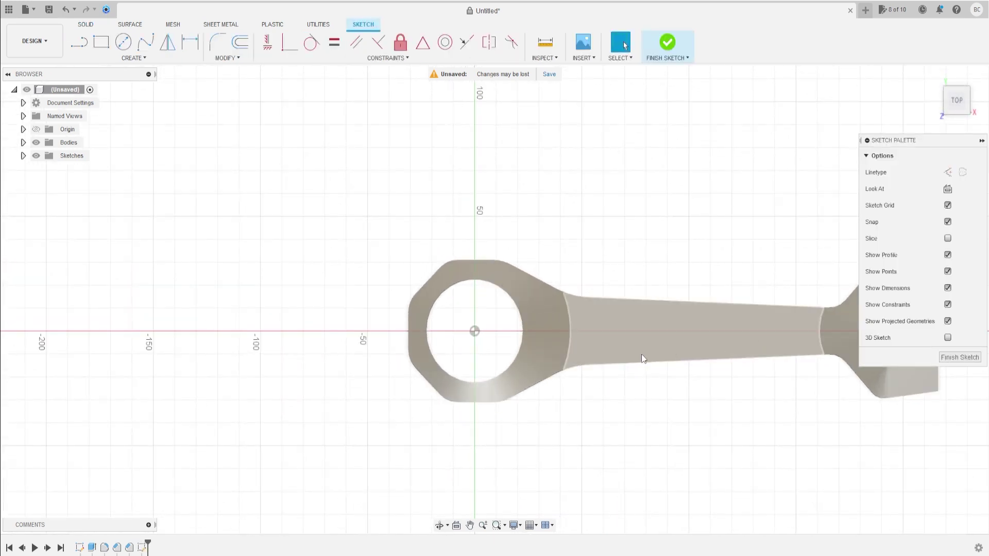
{"action": "middle_click_drag", "start_coordinate": [639, 353], "coordinate": [530, 347]}
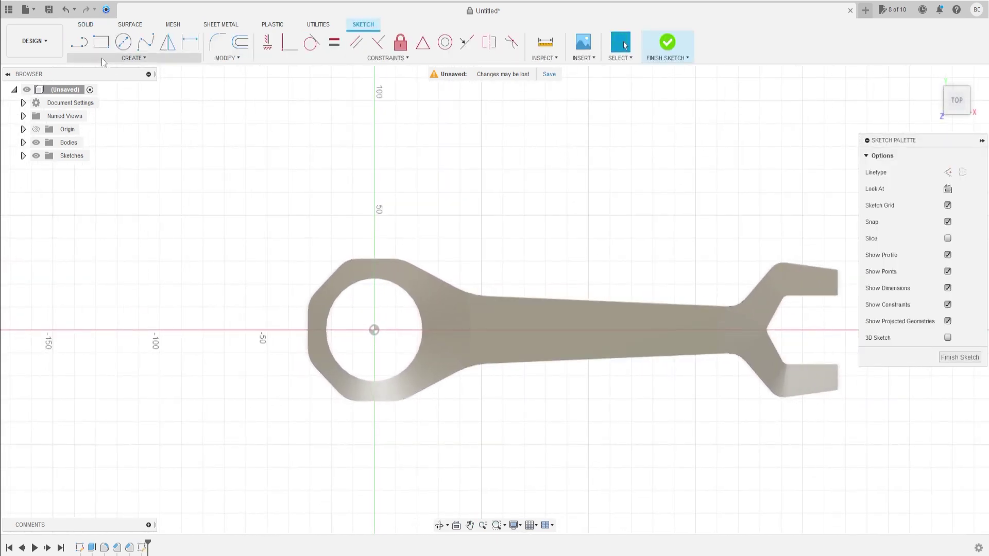
{"action": "left_click", "coordinate": [79, 46]}
{"action": "left_click", "coordinate": [375, 330]}
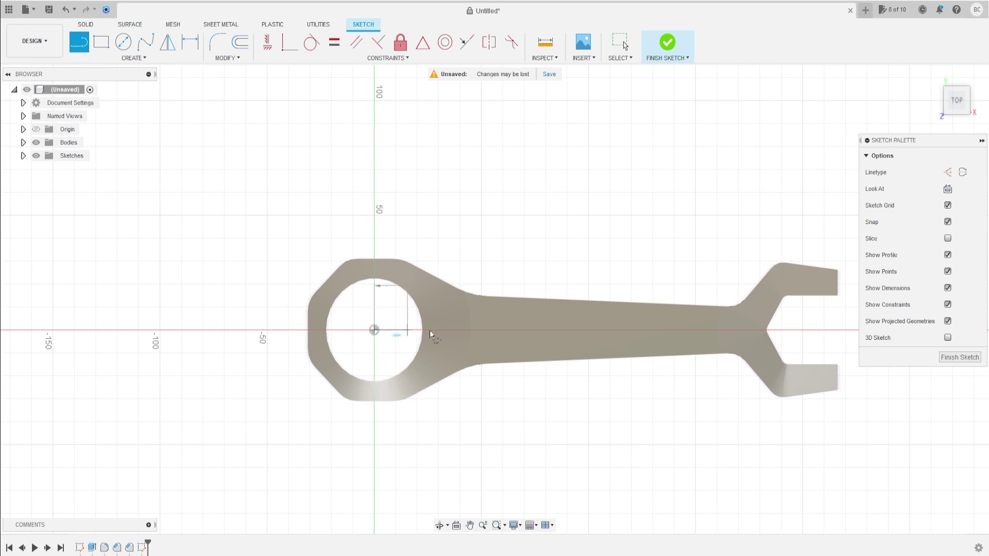
{"action": "left_click", "coordinate": [801, 330]}
{"action": "scroll", "coordinate": [659, 323], "scroll_direction": "up", "scroll_amount": 3}
{"action": "key", "text": "Escape"}
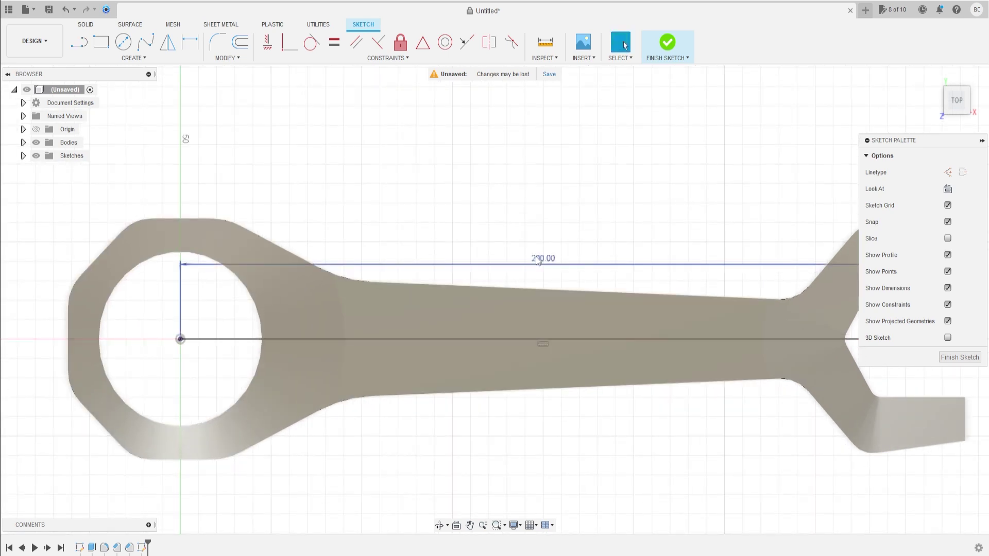
{"action": "left_click", "coordinate": [502, 471]}
{"action": "key", "text": "Escape"}
Step: Offset the centre line by 1 mm to one side
{"action": "left_click", "coordinate": [505, 339]}
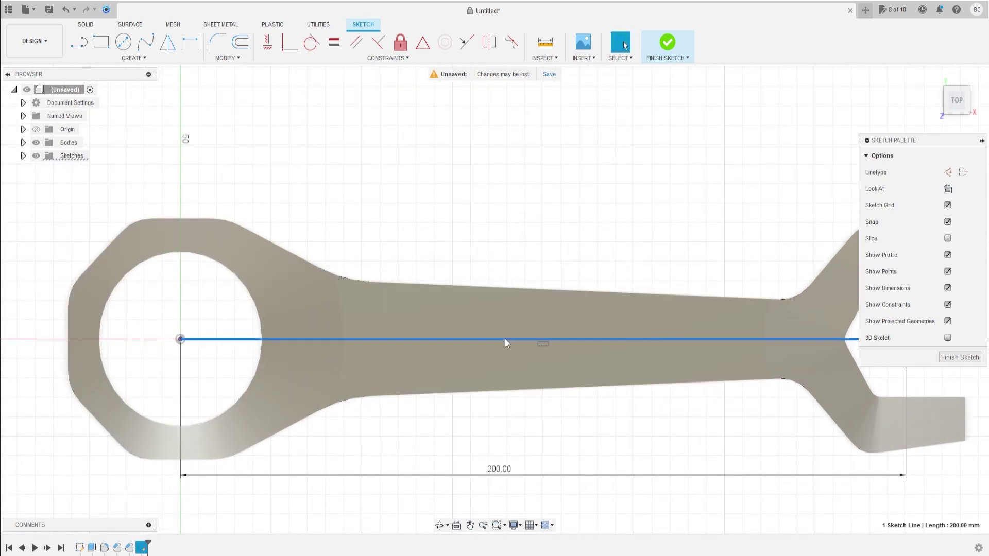
{"action": "left_click", "coordinate": [239, 42]}
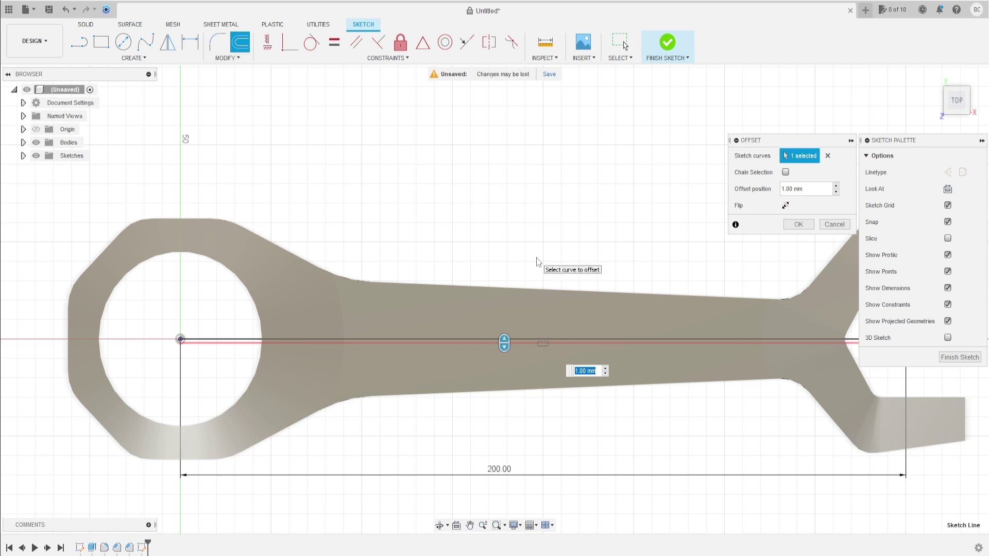
{"action": "left_click", "coordinate": [798, 225]}
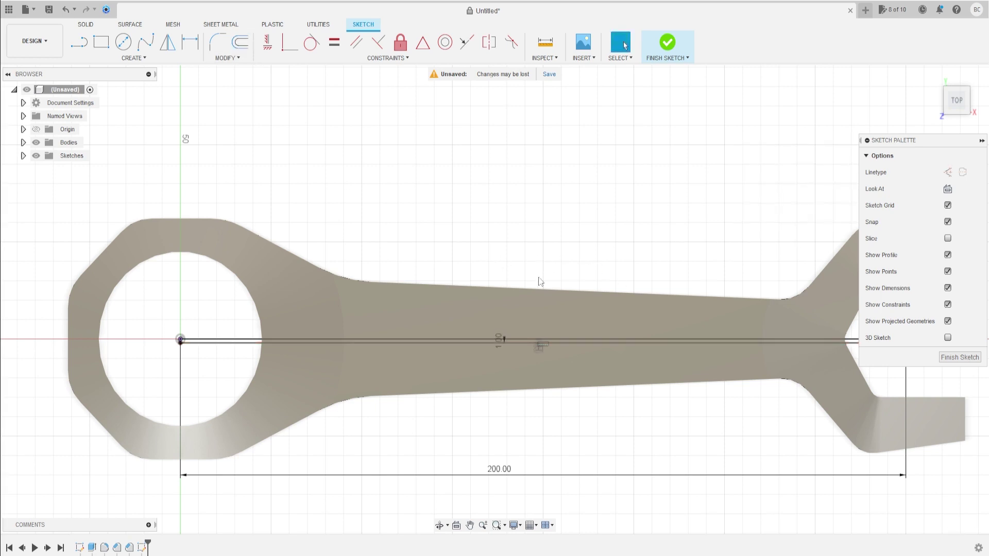
{"action": "left_click", "coordinate": [242, 46]}
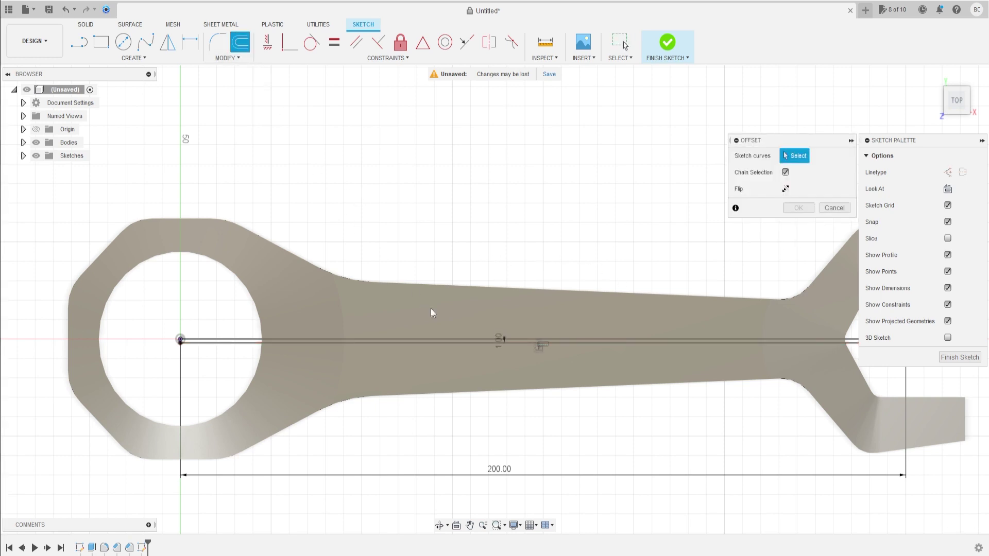
{"action": "left_click", "coordinate": [465, 344]}
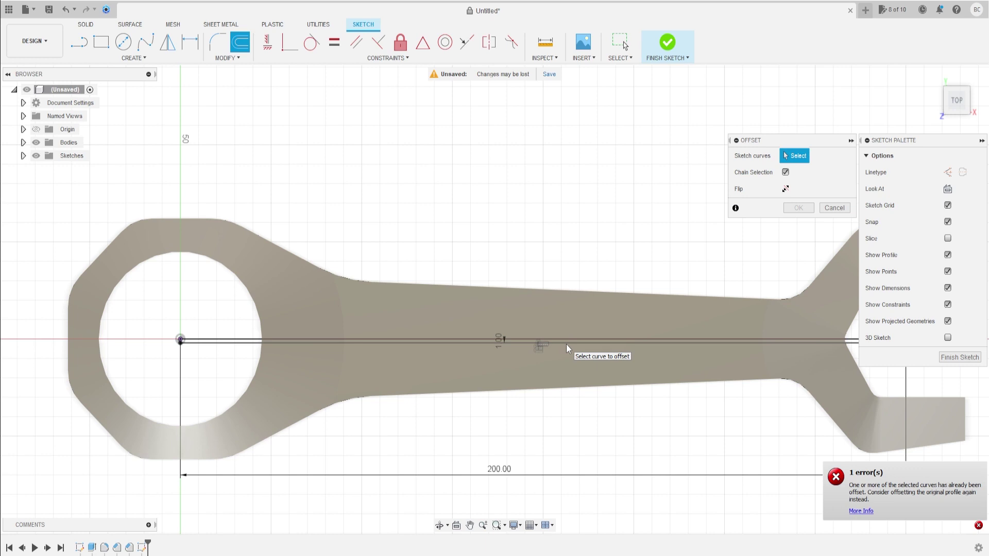
{"action": "key", "text": "Escape"}
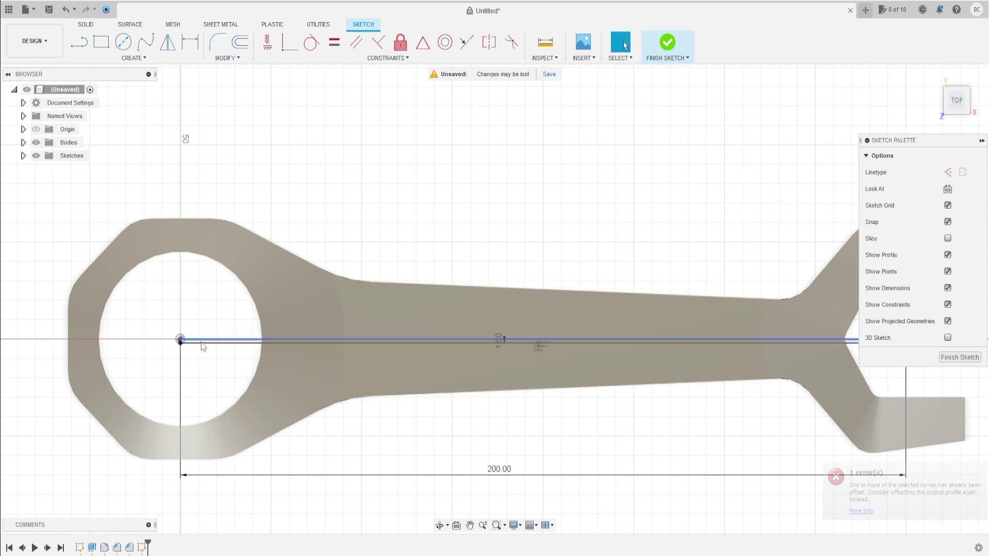
Step: Offset the 200 mm centre line flipped to the other side, at -1 mm
{"action": "left_click", "coordinate": [207, 342]}
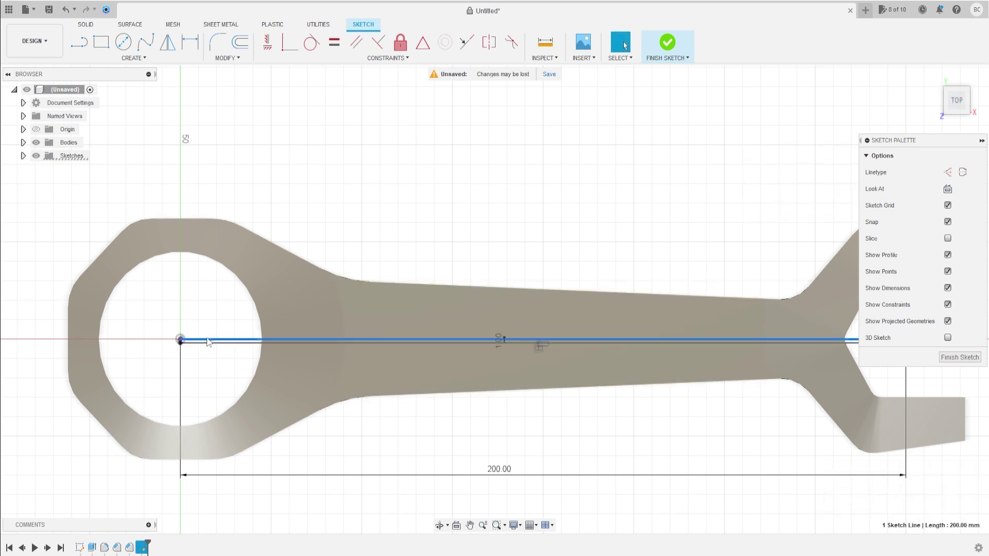
{"action": "left_click", "coordinate": [240, 42]}
{"action": "left_click", "coordinate": [785, 206]}
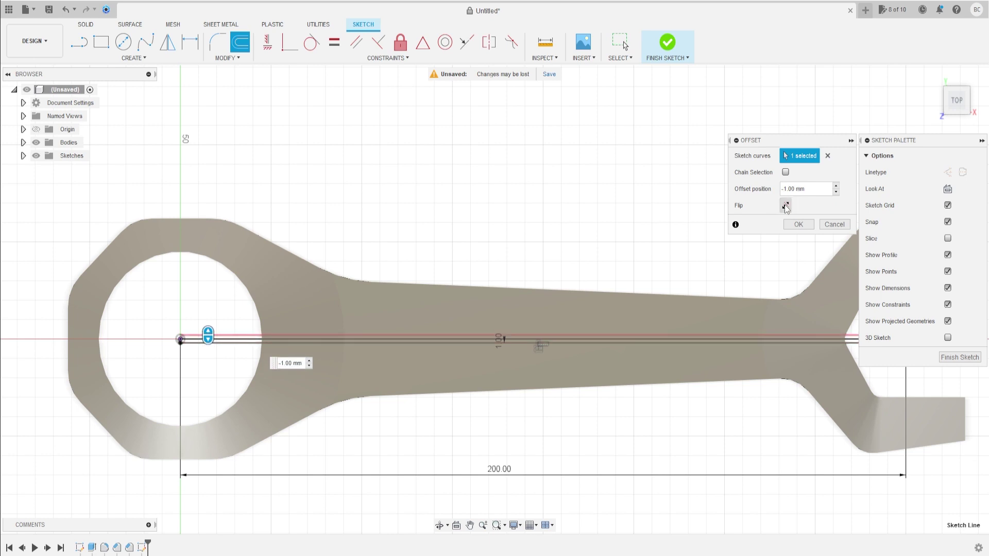
{"action": "left_click", "coordinate": [798, 224]}
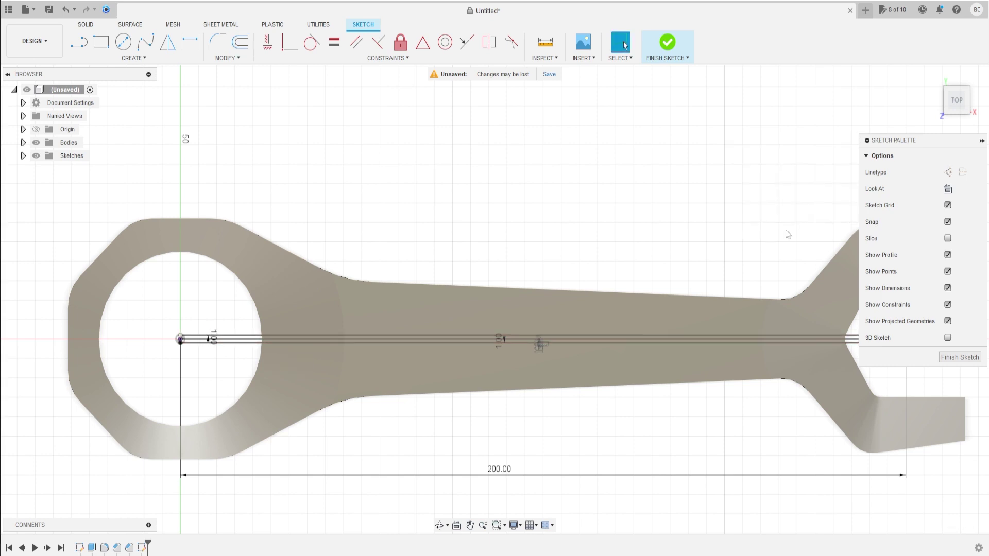
{"action": "scroll", "coordinate": [510, 335], "scroll_direction": "up", "scroll_amount": 2}
{"action": "scroll", "coordinate": [510, 336], "scroll_direction": "up", "scroll_amount": 2}
{"action": "scroll", "coordinate": [323, 323], "scroll_direction": "up", "scroll_amount": 2}
Step: Try closing the offset line ends with an arc, then cancel it
{"action": "key", "text": "l"}
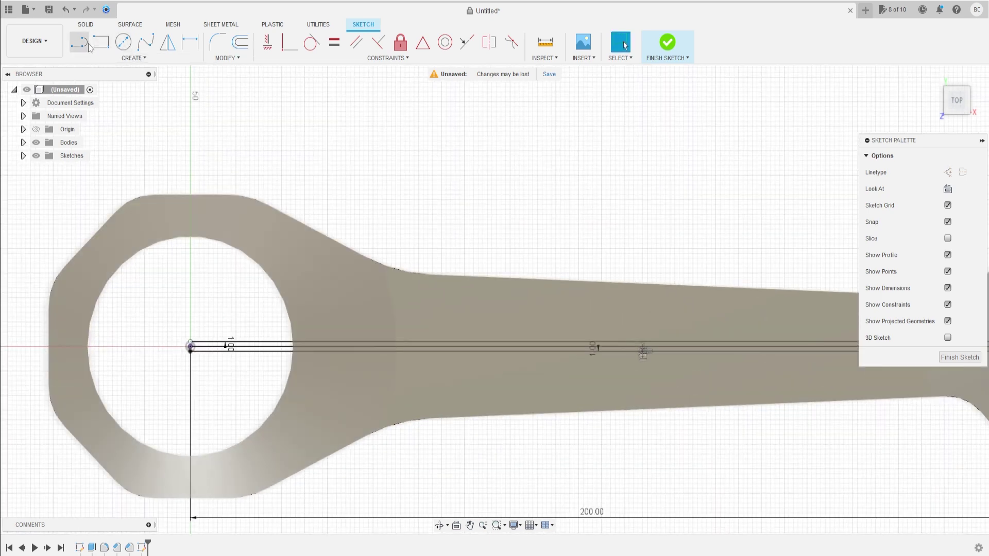
{"action": "scroll", "coordinate": [185, 338], "scroll_direction": "up", "scroll_amount": 2}
{"action": "scroll", "coordinate": [184, 257], "scroll_direction": "up", "scroll_amount": 2}
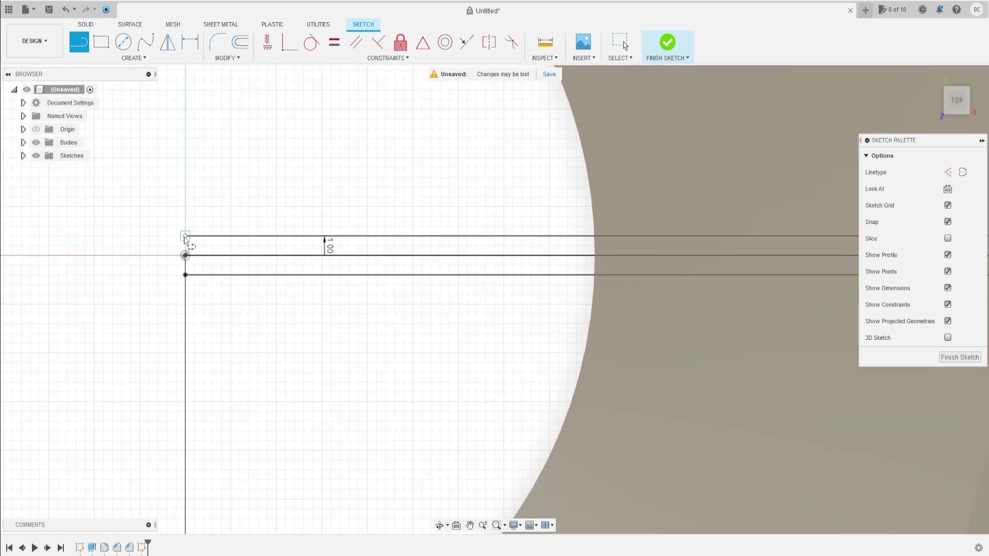
{"action": "scroll", "coordinate": [226, 297], "scroll_direction": "down", "scroll_amount": 2}
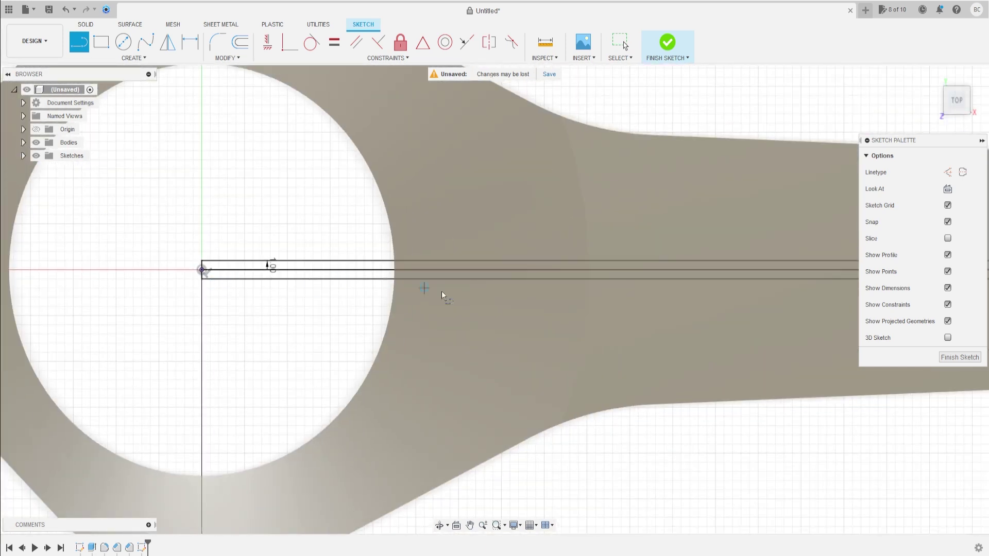
{"action": "scroll", "coordinate": [463, 294], "scroll_direction": "down", "scroll_amount": 2}
{"action": "scroll", "coordinate": [685, 285], "scroll_direction": "up", "scroll_amount": 2}
{"action": "scroll", "coordinate": [685, 286], "scroll_direction": "up", "scroll_amount": 2}
{"action": "scroll", "coordinate": [687, 286], "scroll_direction": "up", "scroll_amount": 2}
{"action": "scroll", "coordinate": [685, 282], "scroll_direction": "up", "scroll_amount": 2}
{"action": "left_click_drag", "start_coordinate": [671, 274], "coordinate": [671, 316]}
{"action": "key", "text": "Escape"}
{"action": "key", "text": "Escape"}
Step: Make the middle centre line construction geometry and finish the sketch
{"action": "left_click", "coordinate": [578, 294]}
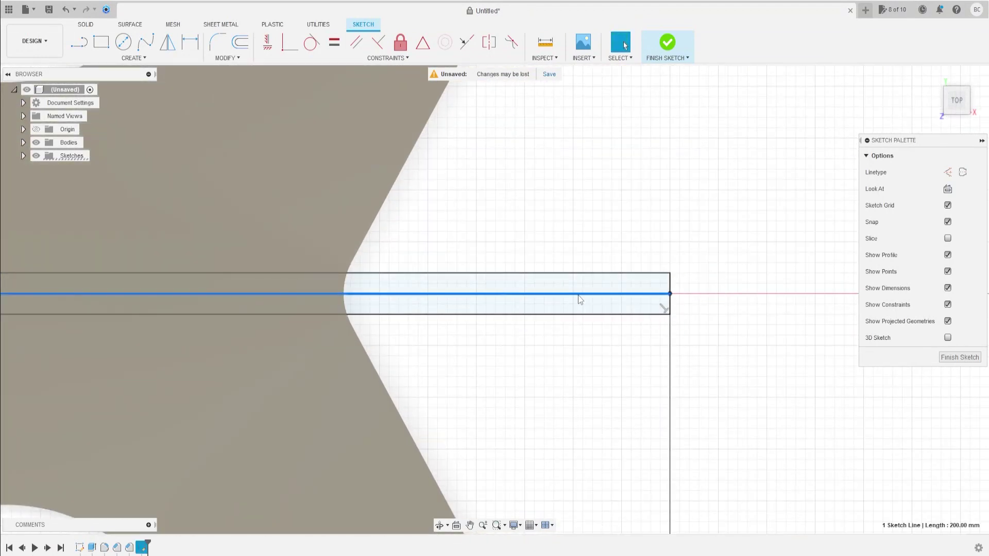
{"action": "left_click", "coordinate": [948, 172]}
{"action": "scroll", "coordinate": [471, 328], "scroll_direction": "down", "scroll_amount": 3}
{"action": "scroll", "coordinate": [412, 320], "scroll_direction": "down", "scroll_amount": 3}
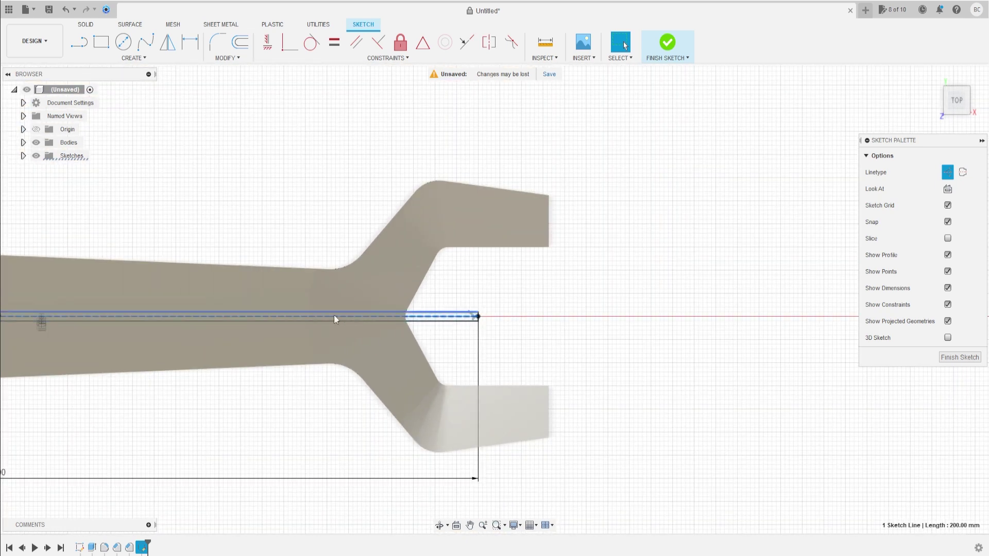
{"action": "scroll", "coordinate": [360, 335], "scroll_direction": "down", "scroll_amount": 3}
{"action": "scroll", "coordinate": [442, 360], "scroll_direction": "down", "scroll_amount": 2}
{"action": "middle_click_drag", "start_coordinate": [441, 360], "coordinate": [419, 310], "text": "shift"}
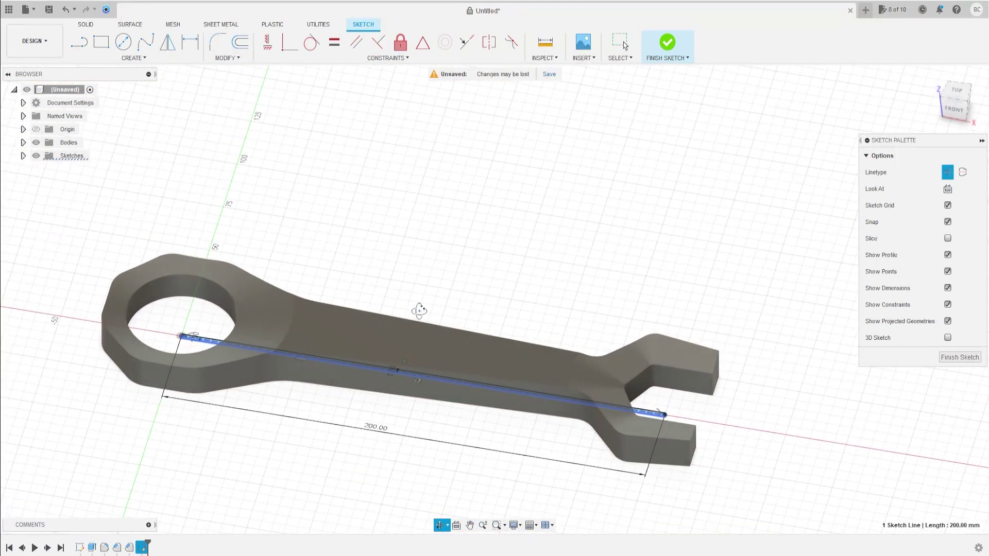
{"action": "left_click", "coordinate": [82, 27]}
{"action": "left_click", "coordinate": [80, 39]}
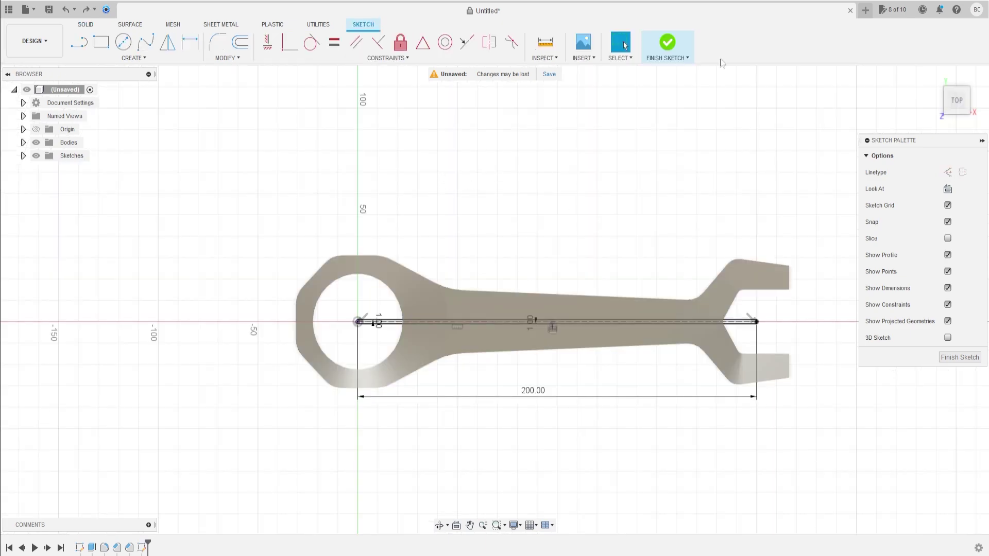
{"action": "left_click", "coordinate": [667, 44]}
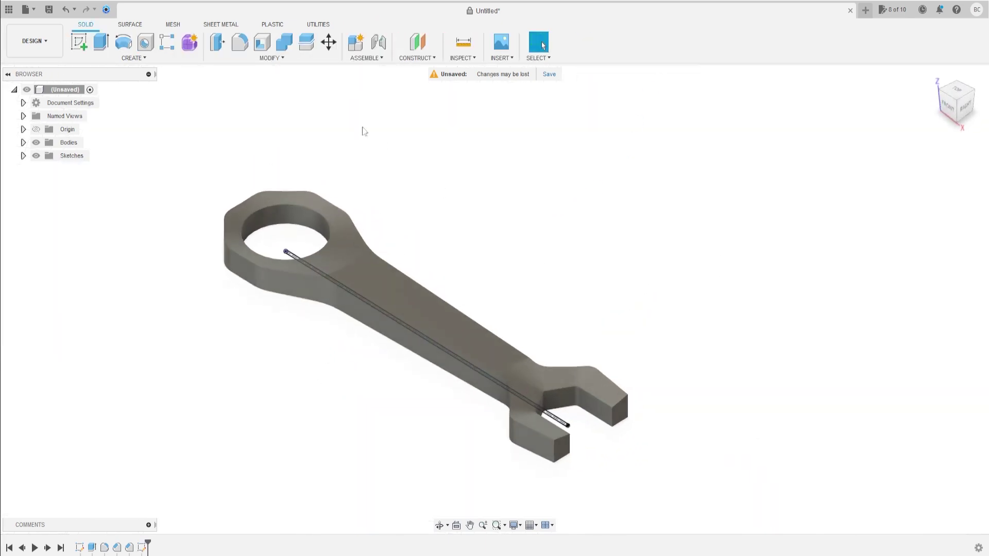
Step: Fillet the curved handle edge with a 1 mm radius
{"action": "left_click", "coordinate": [239, 43]}
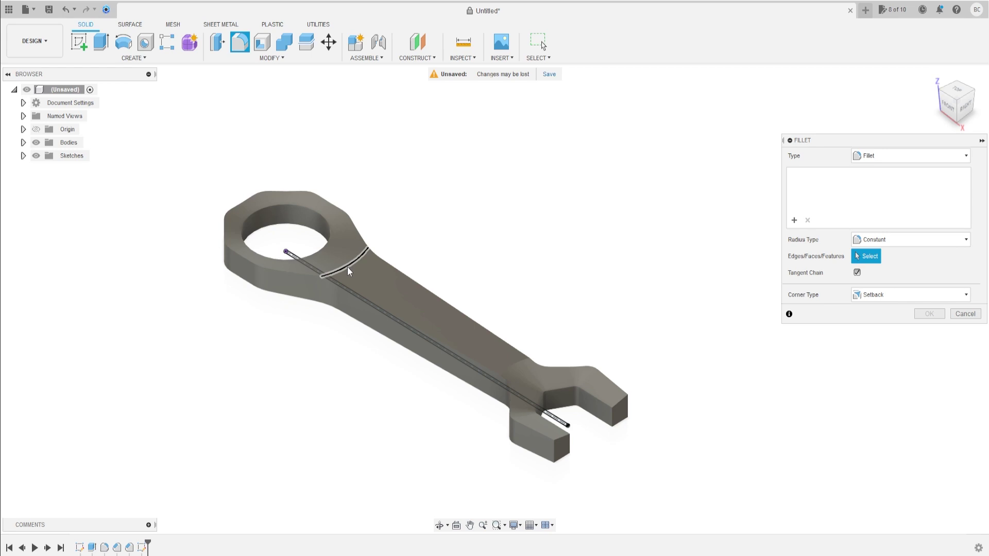
{"action": "left_click", "coordinate": [363, 280]}
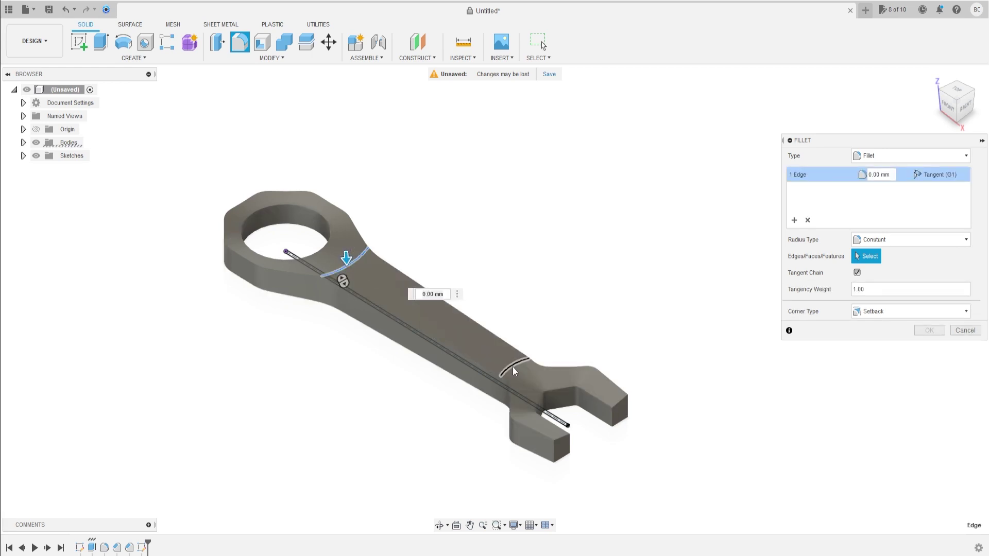
{"action": "type", "text": "1"}
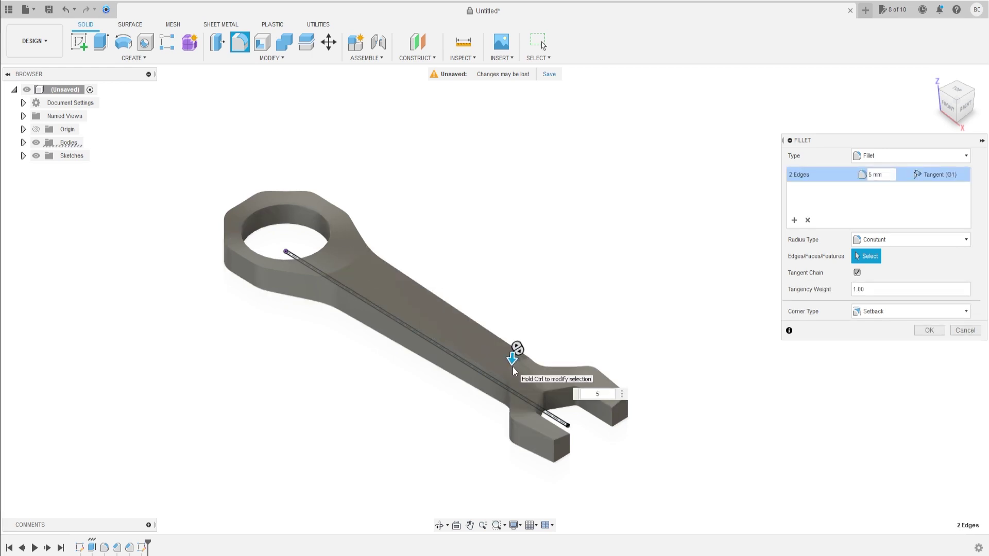
{"action": "key", "text": "Return"}
{"action": "scroll", "coordinate": [386, 369], "scroll_direction": "up", "scroll_amount": 2}
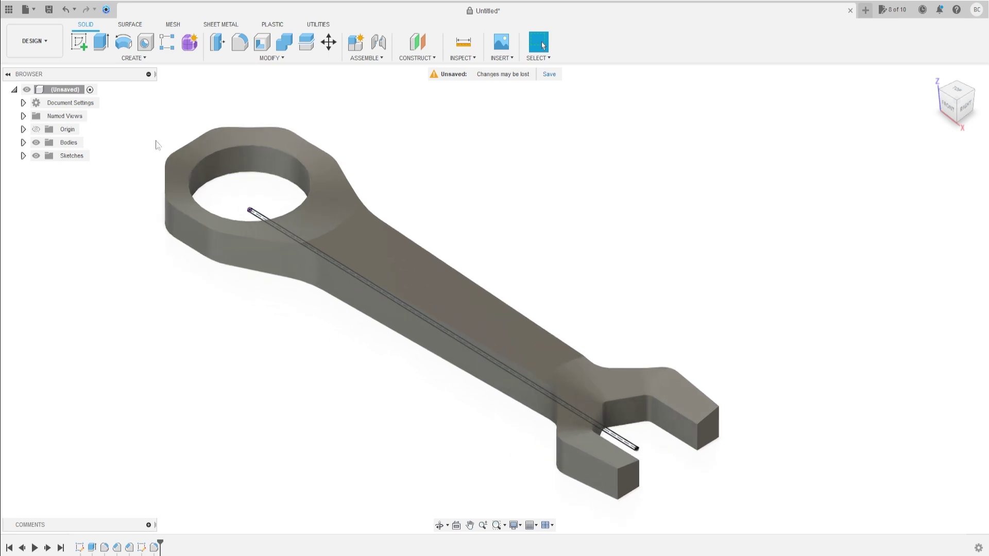
Step: Cut the slot profile with a 6 mm start offset and All extent
{"action": "left_click", "coordinate": [102, 47]}
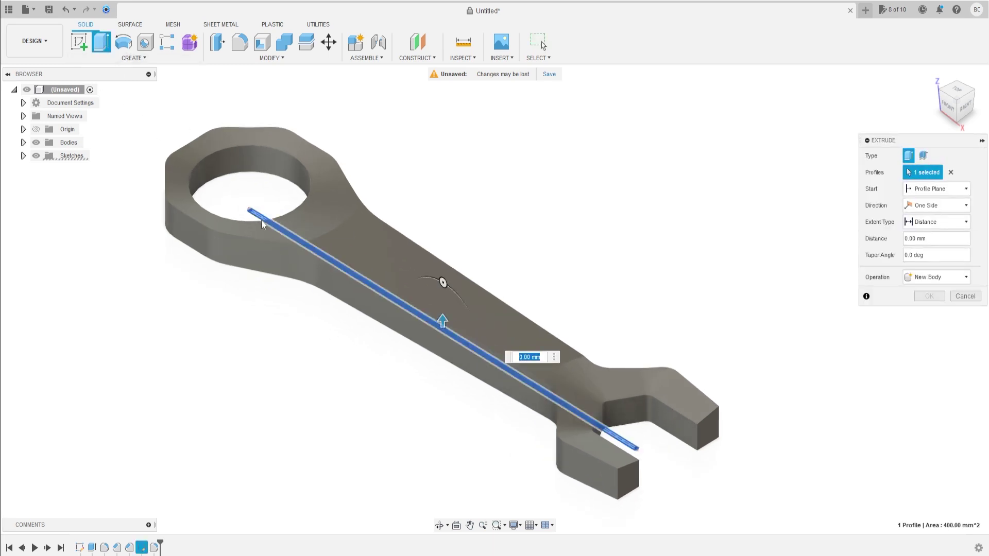
{"action": "left_click", "coordinate": [933, 189]}
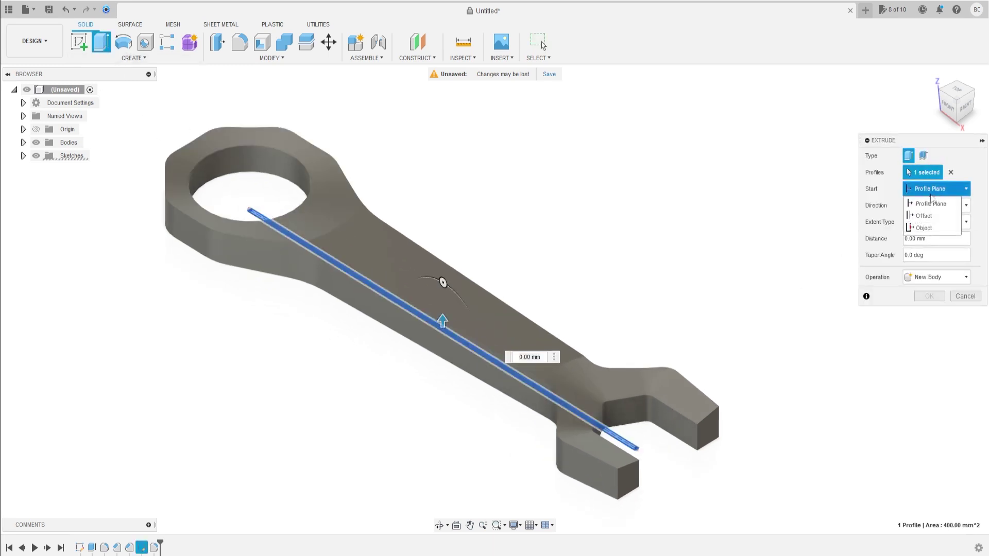
{"action": "left_click", "coordinate": [925, 216]}
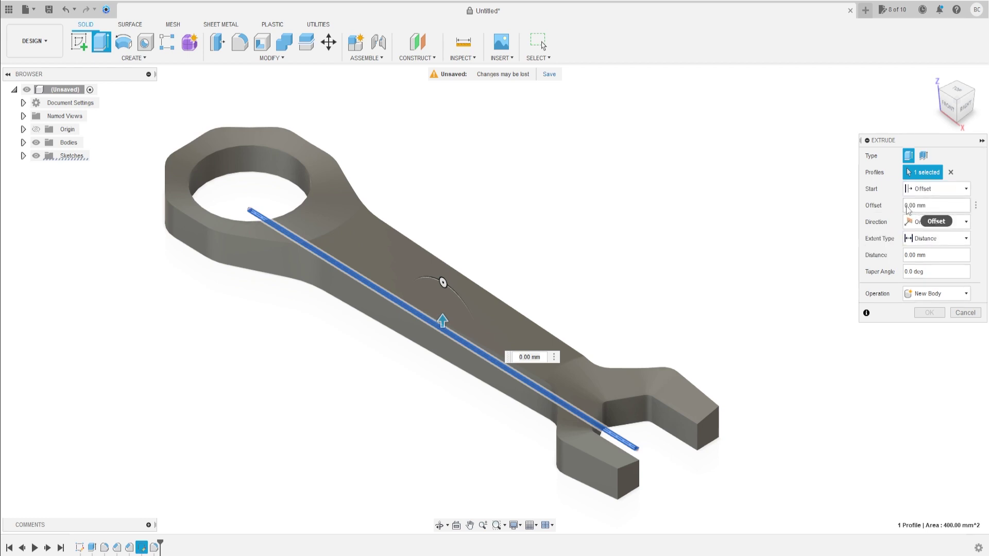
{"action": "double_click", "coordinate": [904, 207]}
{"action": "type", "text": "6"}
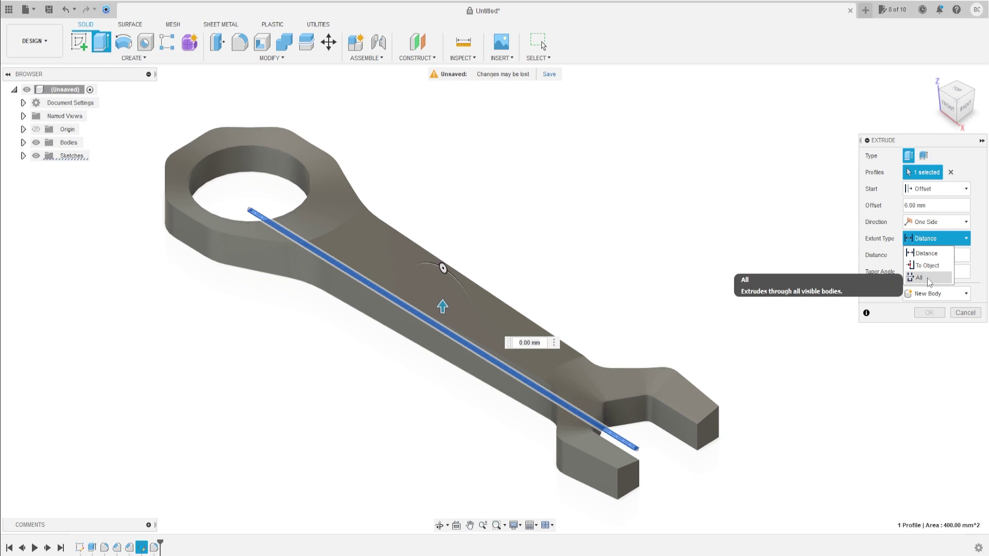
{"action": "left_click", "coordinate": [919, 278]}
{"action": "mouse_move", "coordinate": [589, 296]}
{"action": "middle_mouse_down", "text": "shift"}
{"action": "mouse_move", "coordinate": [589, 265]}
{"action": "mouse_move", "coordinate": [567, 272]}
{"action": "mouse_move", "coordinate": [798, 337]}
{"action": "middle_mouse_up", "text": "shift"}
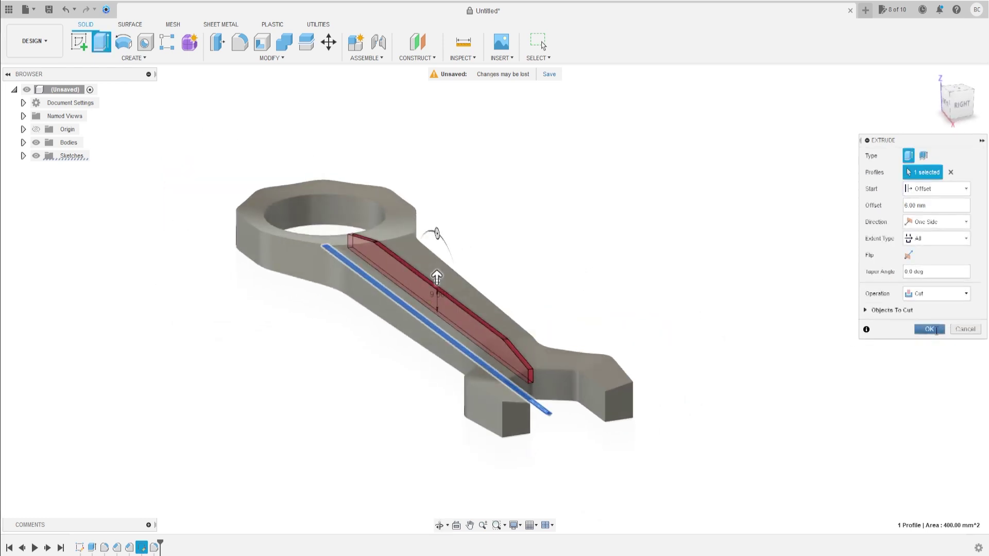
{"action": "left_click", "coordinate": [935, 330]}
{"action": "middle_click_drag", "start_coordinate": [562, 304], "coordinate": [554, 309], "text": "shift"}
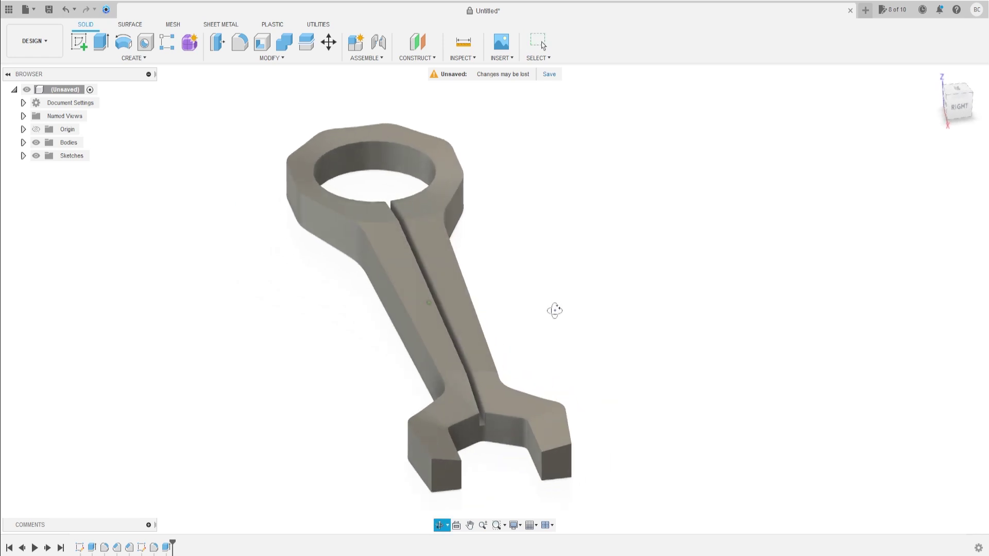
Step: Start a groove fillet and add a second set with the bottom groove edge at 2 mm
{"action": "scroll", "coordinate": [418, 282], "scroll_direction": "up", "scroll_amount": 2}
{"action": "left_click", "coordinate": [246, 51]}
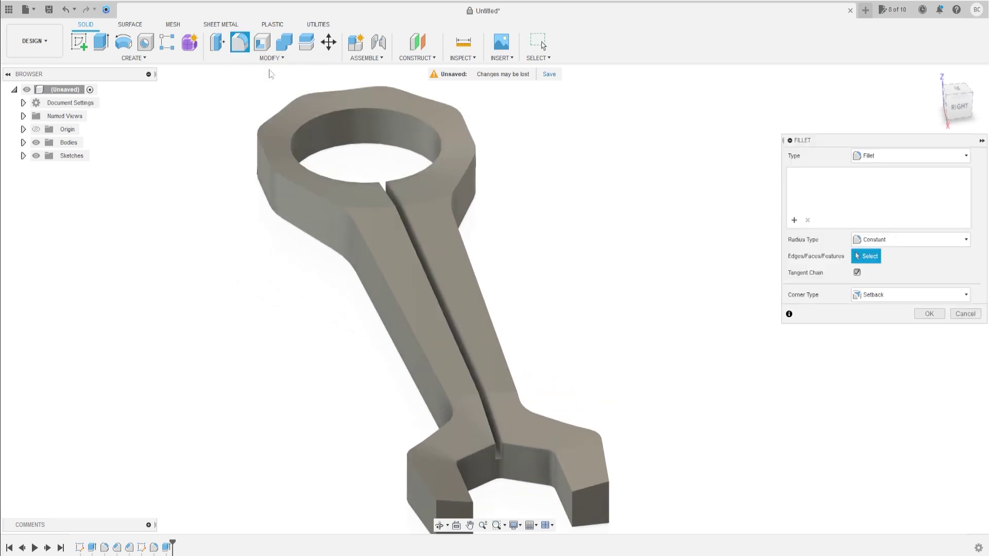
{"action": "scroll", "coordinate": [462, 419], "scroll_direction": "up", "scroll_amount": 3}
{"action": "left_click", "coordinate": [511, 388]}
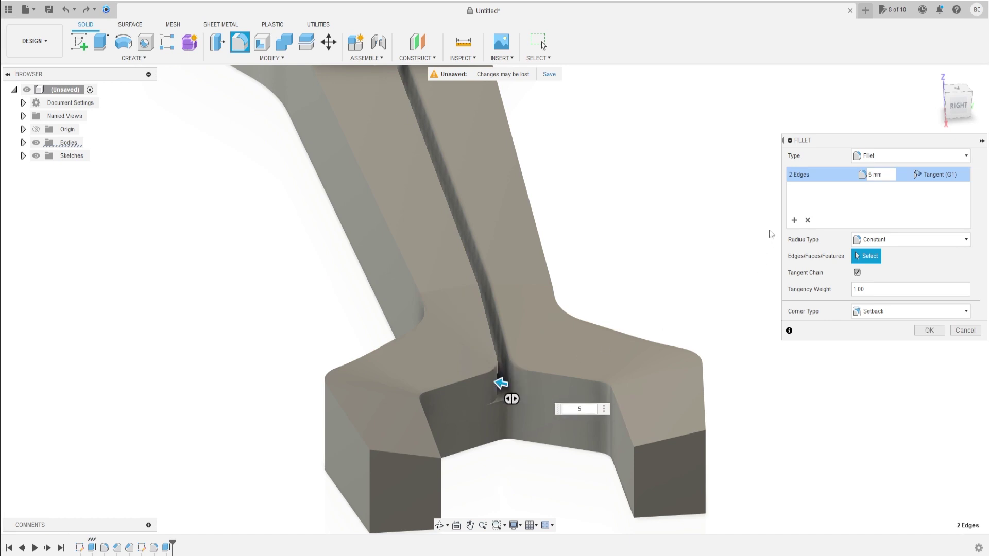
{"action": "left_click", "coordinate": [793, 220]}
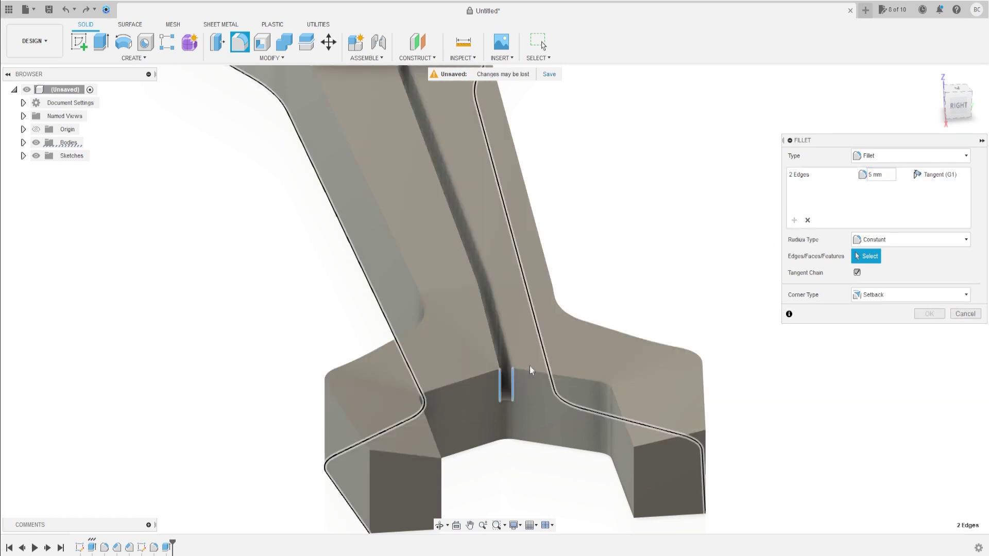
{"action": "left_click", "coordinate": [503, 401]}
{"action": "type", "text": "2"}
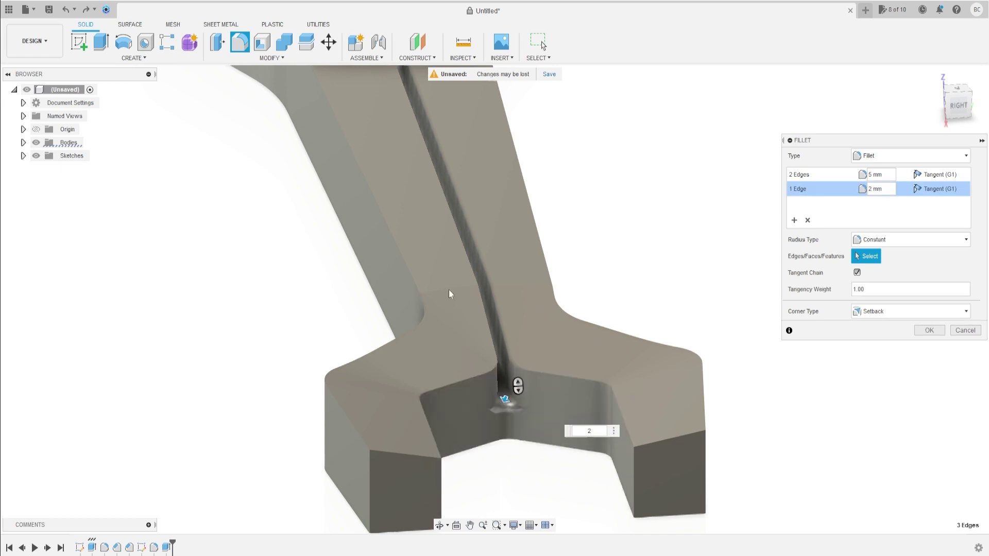
Step: Add a fillet set for the groove edges at the ring bore with a 5 mm radius
{"action": "scroll", "coordinate": [449, 289], "scroll_direction": "down", "scroll_amount": 5}
{"action": "middle_click_drag", "start_coordinate": [422, 238], "coordinate": [269, 385], "text": "shift"}
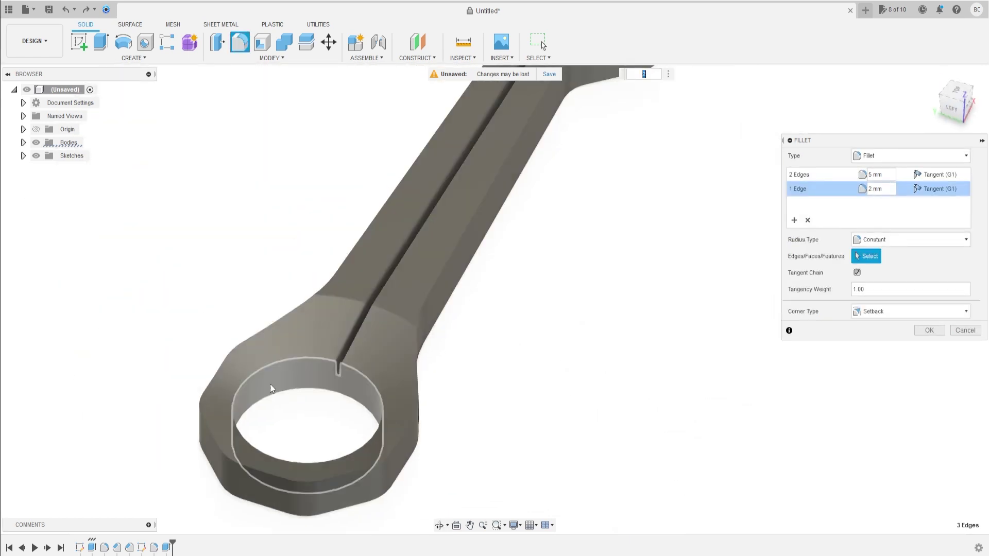
{"action": "scroll", "coordinate": [343, 348], "scroll_direction": "up", "scroll_amount": 3}
{"action": "scroll", "coordinate": [440, 346], "scroll_direction": "up", "scroll_amount": 3}
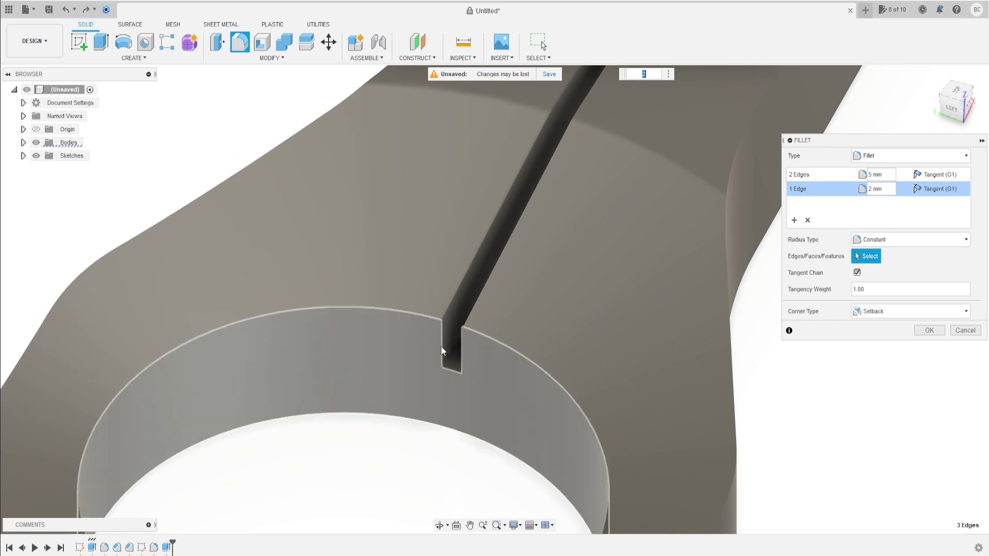
{"action": "left_click", "coordinate": [794, 220]}
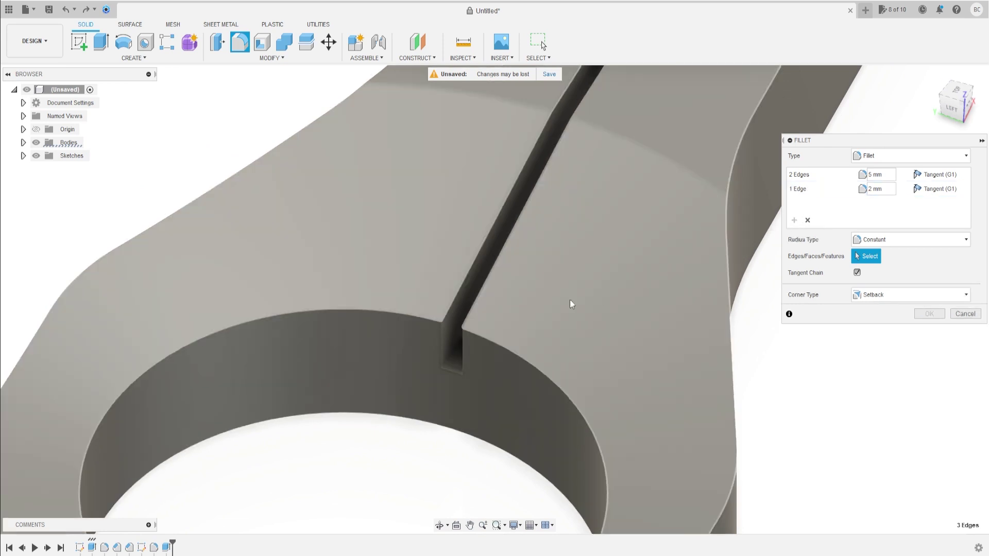
{"action": "left_click", "coordinate": [441, 341]}
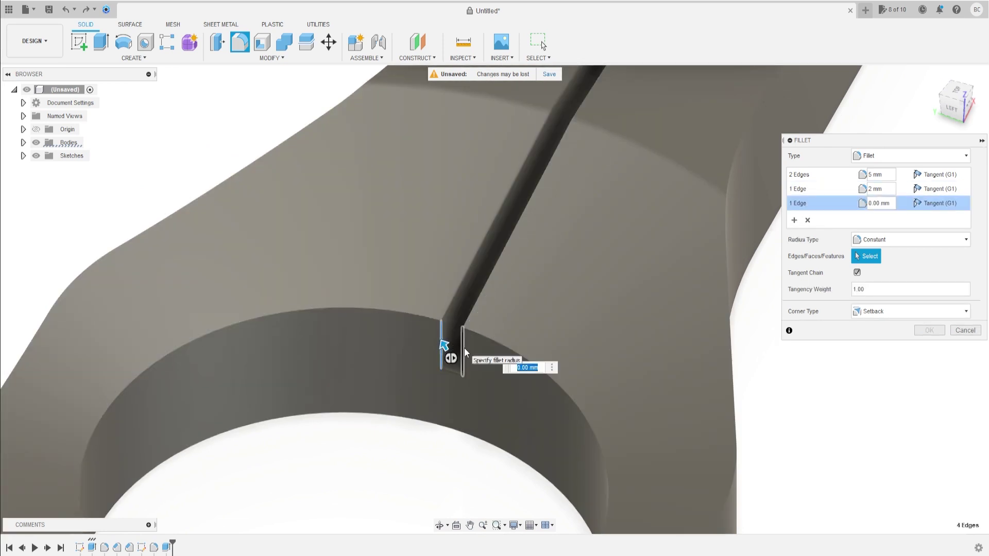
{"action": "type", "text": "5"}
{"action": "key", "text": "Return"}
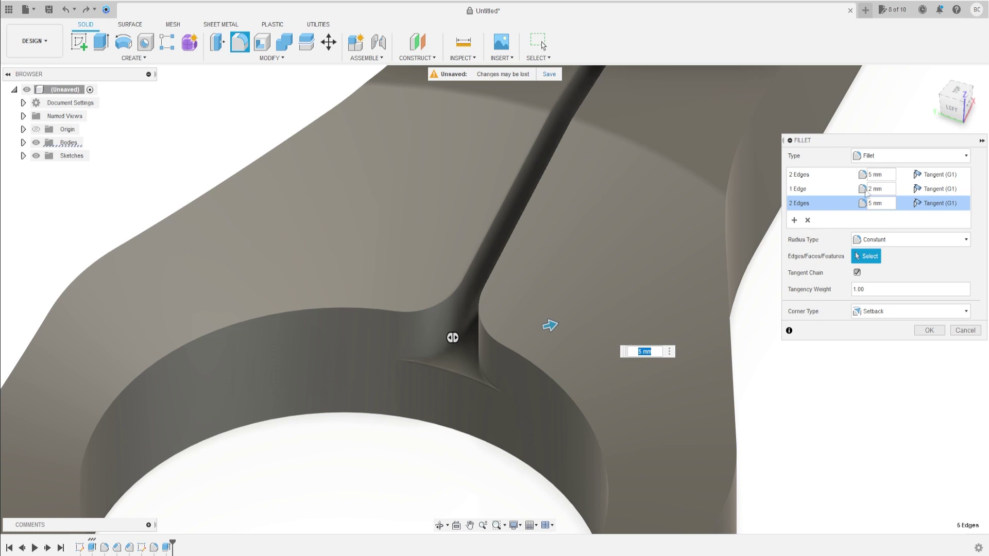
Step: Add the remaining groove end edge at 2 mm and apply the fillets
{"action": "left_click", "coordinate": [793, 219]}
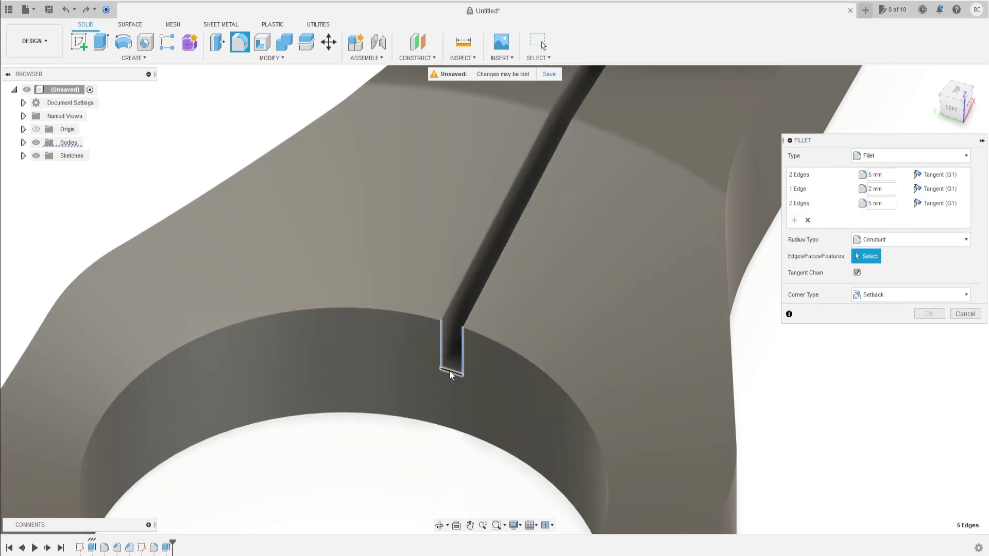
{"action": "left_click", "coordinate": [471, 374]}
{"action": "type", "text": "2"}
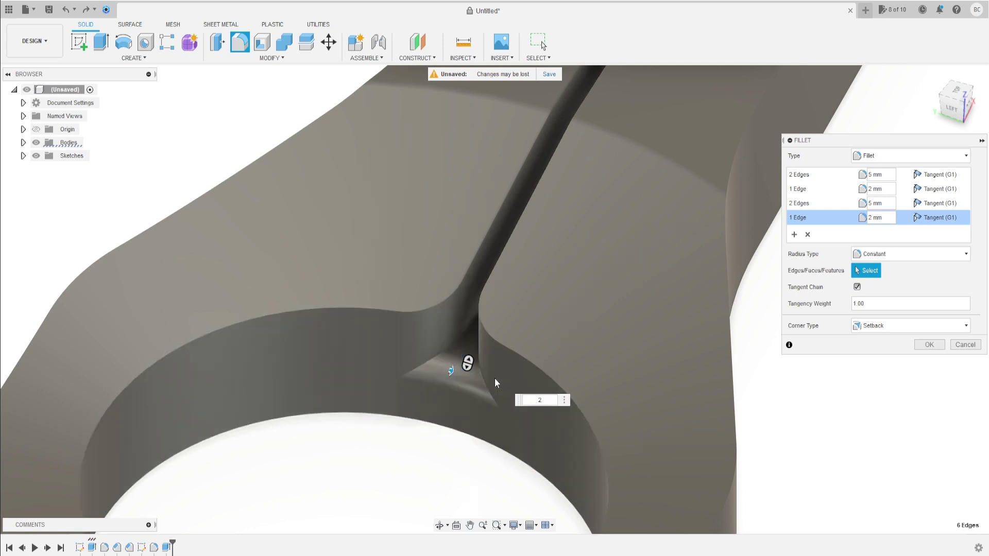
{"action": "left_click", "coordinate": [928, 344]}
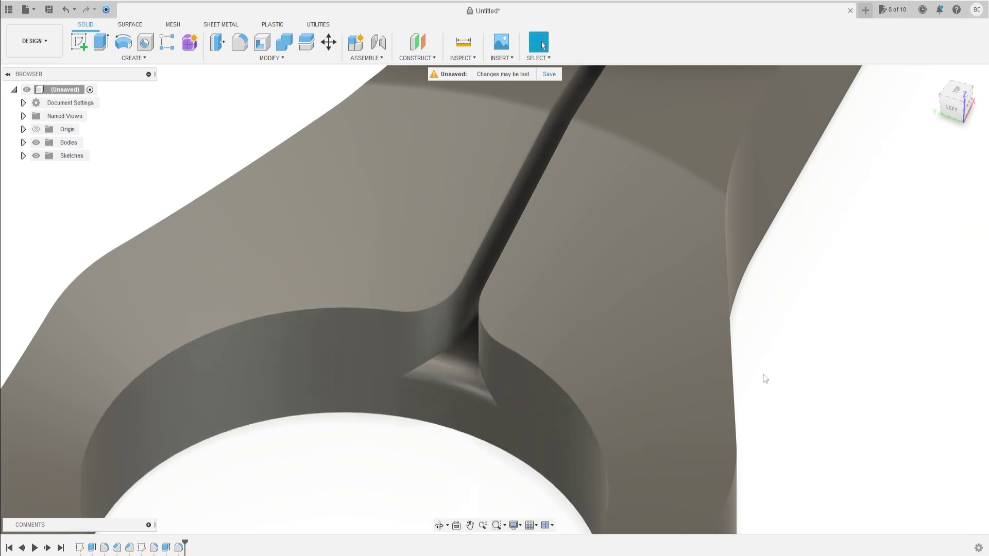
{"action": "scroll", "coordinate": [779, 375], "scroll_direction": "down", "scroll_amount": 5}
Step: Fillet the edge chain along the handle groove at 1 mm
{"action": "middle_click_drag", "start_coordinate": [776, 276], "coordinate": [673, 274], "text": "shift"}
{"action": "scroll", "coordinate": [762, 316], "scroll_direction": "down", "scroll_amount": 5}
{"action": "mouse_move", "coordinate": [762, 317]}
{"action": "middle_mouse_down", "text": "shift"}
{"action": "mouse_move", "coordinate": [644, 289]}
{"action": "mouse_move", "coordinate": [681, 319]}
{"action": "middle_mouse_up", "text": "shift"}
{"action": "scroll", "coordinate": [688, 320], "scroll_direction": "up", "scroll_amount": 5}
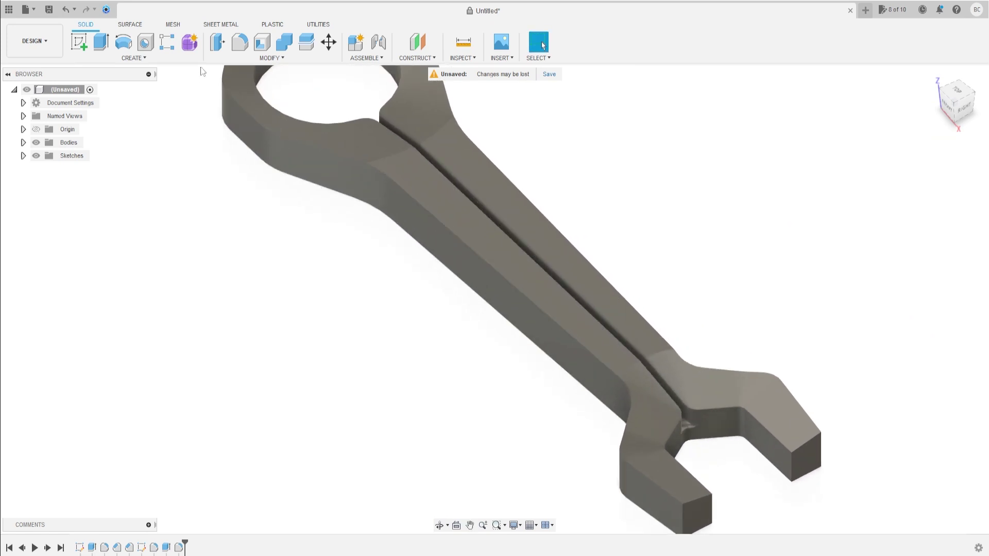
{"action": "left_click", "coordinate": [240, 43]}
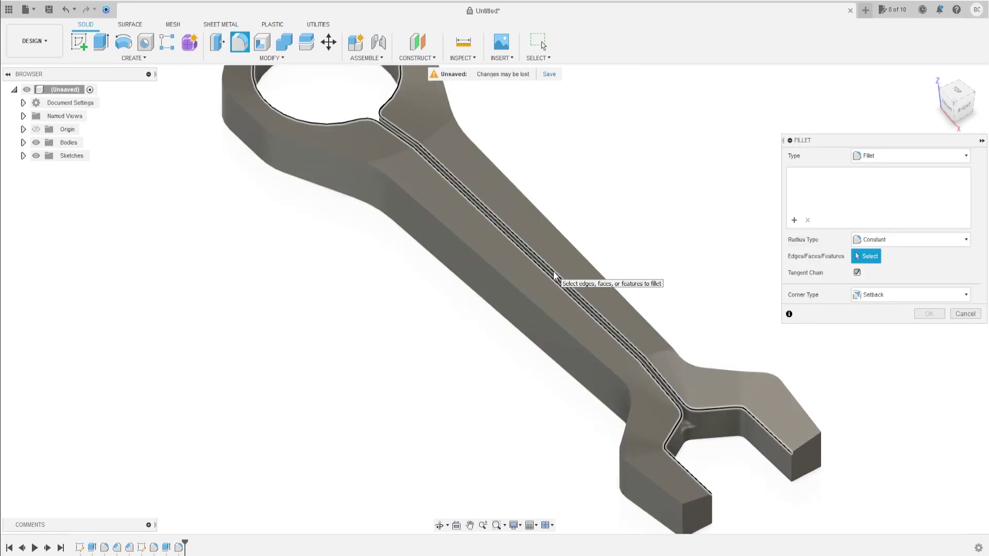
{"action": "scroll", "coordinate": [553, 276], "scroll_direction": "up", "scroll_amount": 3}
{"action": "left_click", "coordinate": [554, 276]}
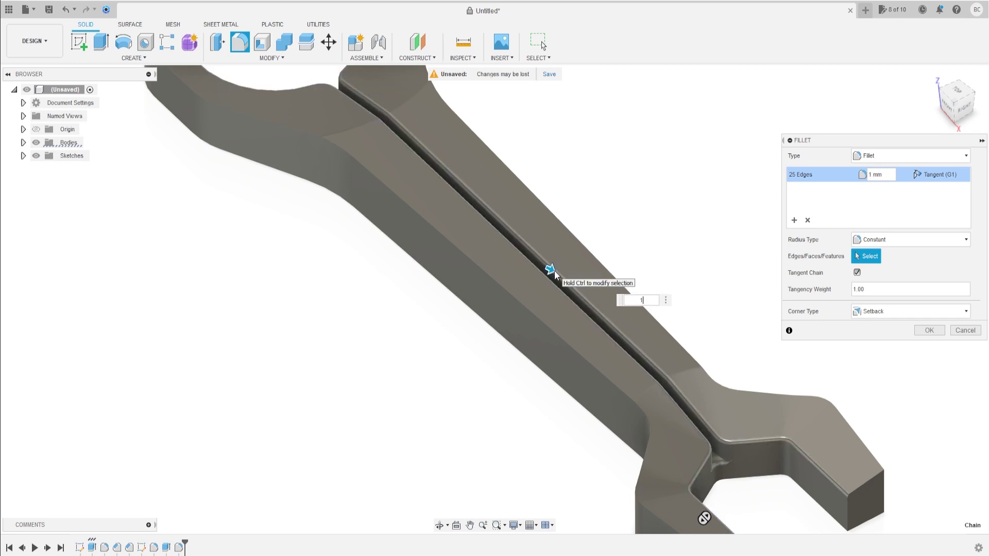
{"action": "key", "text": "Return"}
Step: Fillet both edge chains at the groove-to-jaw junction at 1 mm
{"action": "left_click", "coordinate": [245, 44]}
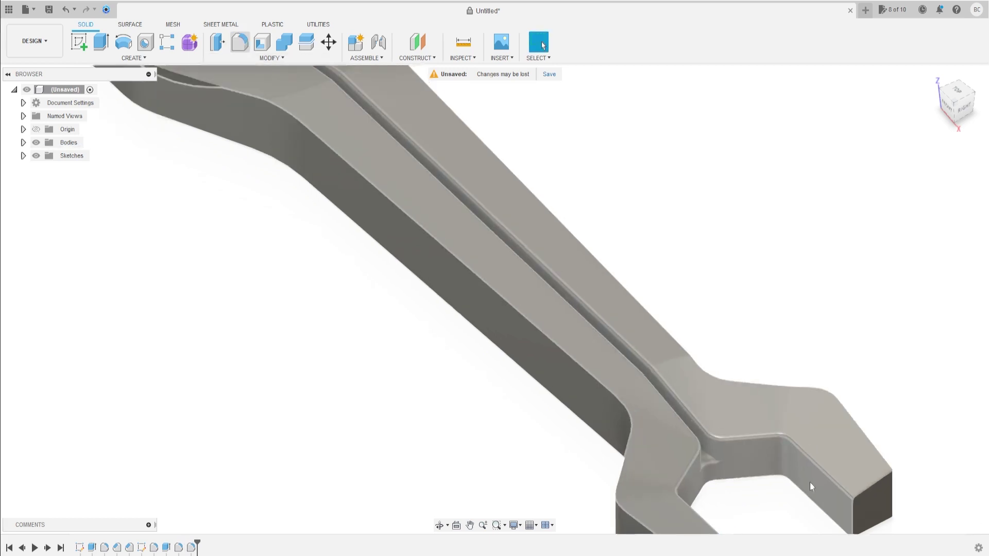
{"action": "scroll", "coordinate": [721, 458], "scroll_direction": "up", "scroll_amount": 3}
{"action": "scroll", "coordinate": [628, 411], "scroll_direction": "up", "scroll_amount": 4}
{"action": "left_click", "coordinate": [598, 391]}
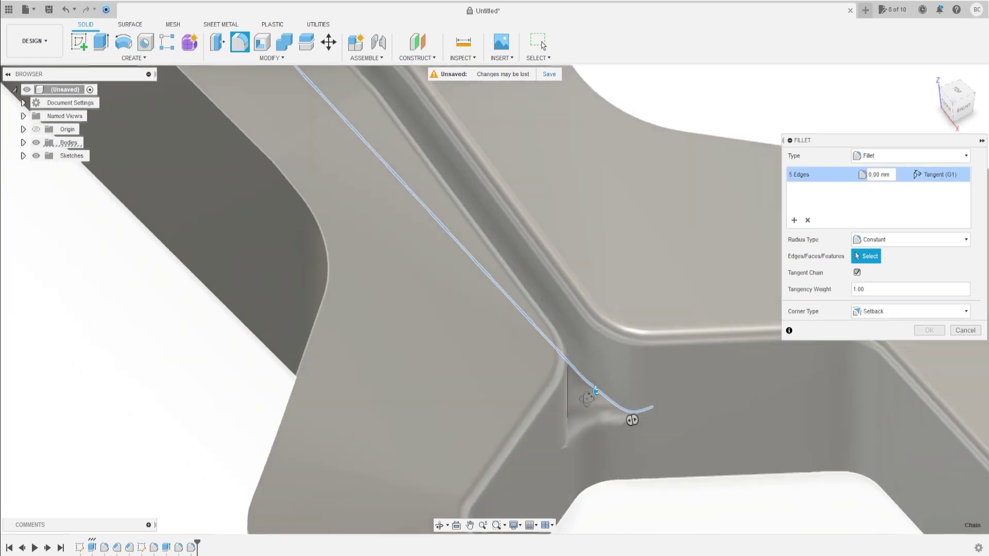
{"action": "middle_click_drag", "start_coordinate": [598, 391], "coordinate": [563, 384], "text": "shift"}
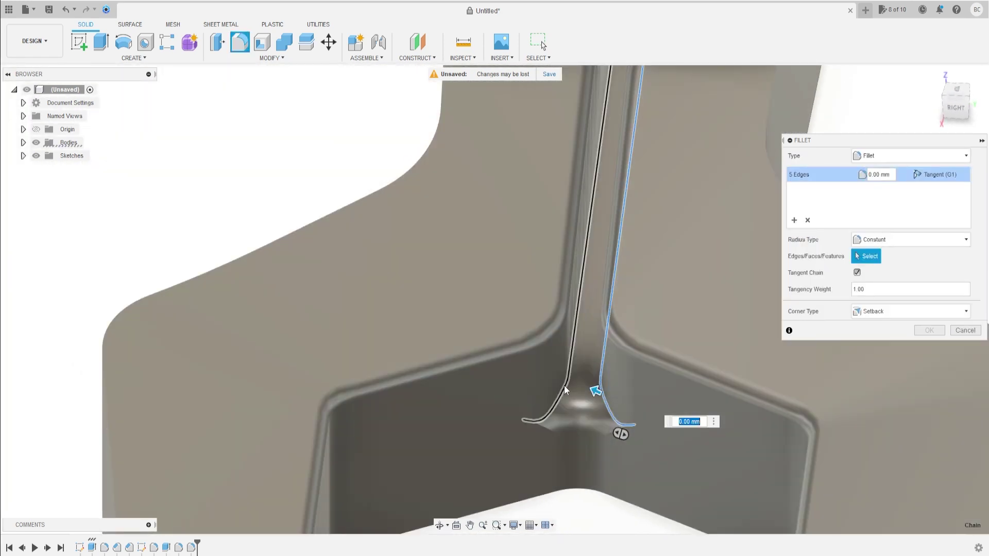
{"action": "left_click", "coordinate": [564, 385]}
{"action": "type", "text": "1"}
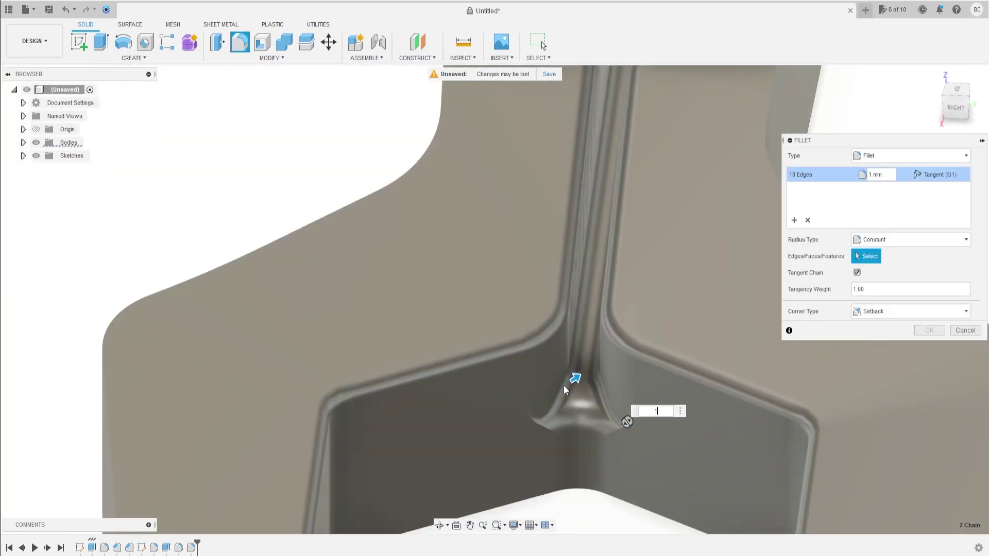
{"action": "key", "text": "Return"}
{"action": "scroll", "coordinate": [562, 382], "scroll_direction": "down", "scroll_amount": 1}
{"action": "scroll", "coordinate": [558, 376], "scroll_direction": "down", "scroll_amount": 4}
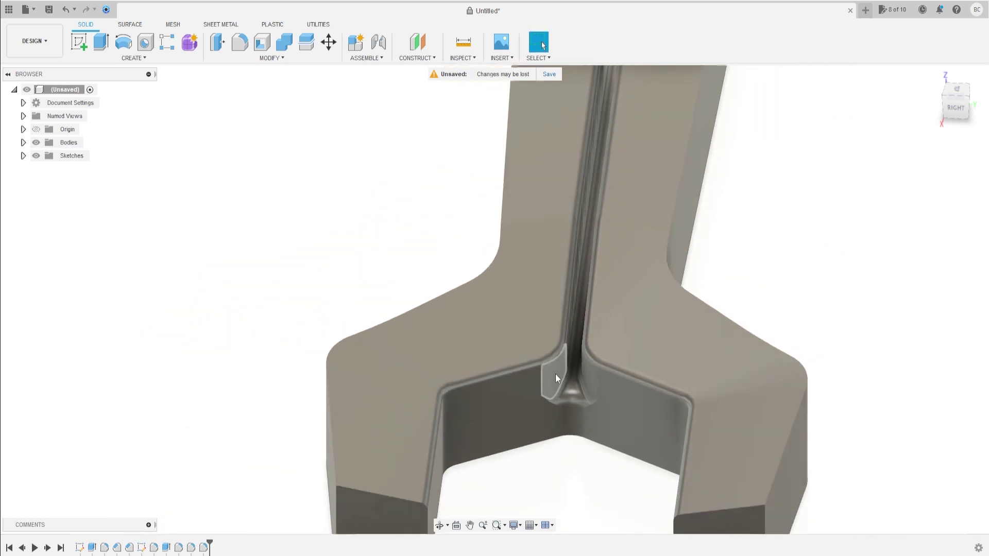
{"action": "scroll", "coordinate": [482, 292], "scroll_direction": "down", "scroll_amount": 2}
{"action": "scroll", "coordinate": [482, 293], "scroll_direction": "down", "scroll_amount": 2}
{"action": "mouse_move", "coordinate": [481, 292]}
{"action": "middle_mouse_down", "text": "shift"}
{"action": "mouse_move", "coordinate": [509, 230]}
{"action": "mouse_move", "coordinate": [536, 342]}
{"action": "mouse_move", "coordinate": [548, 339]}
{"action": "mouse_move", "coordinate": [505, 323]}
{"action": "middle_mouse_up", "text": "shift"}
{"action": "scroll", "coordinate": [505, 229], "scroll_direction": "down", "scroll_amount": 2}
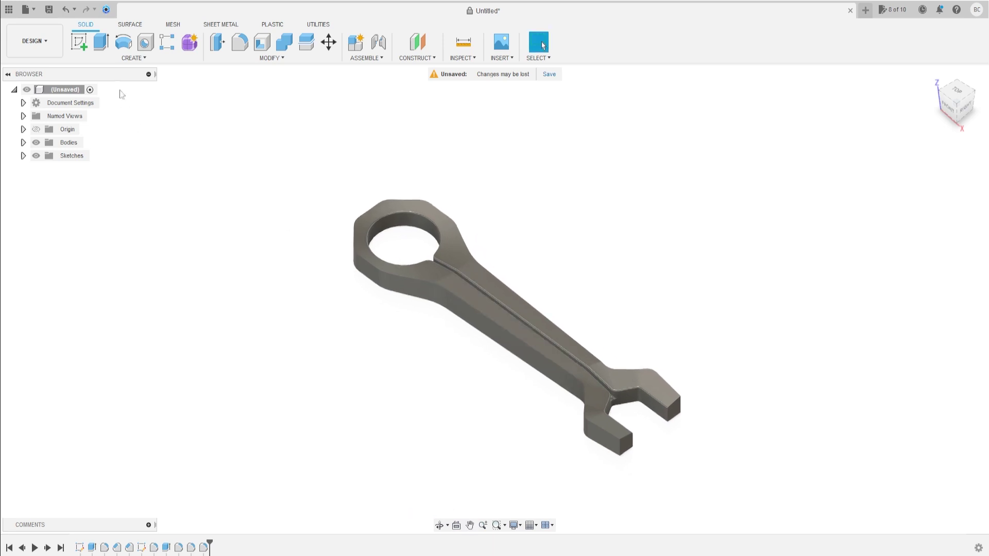
{"action": "left_click", "coordinate": [79, 42]}
Step: On the top origin plane, sketch a 50 mm circle centred on the ring's origin
{"action": "left_click", "coordinate": [450, 246]}
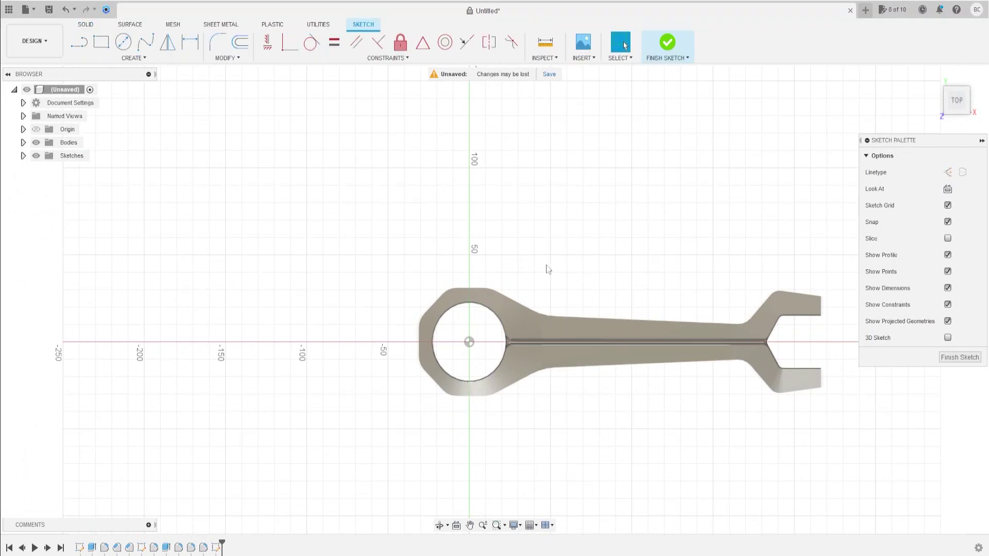
{"action": "scroll", "coordinate": [478, 350], "scroll_direction": "up", "scroll_amount": 3}
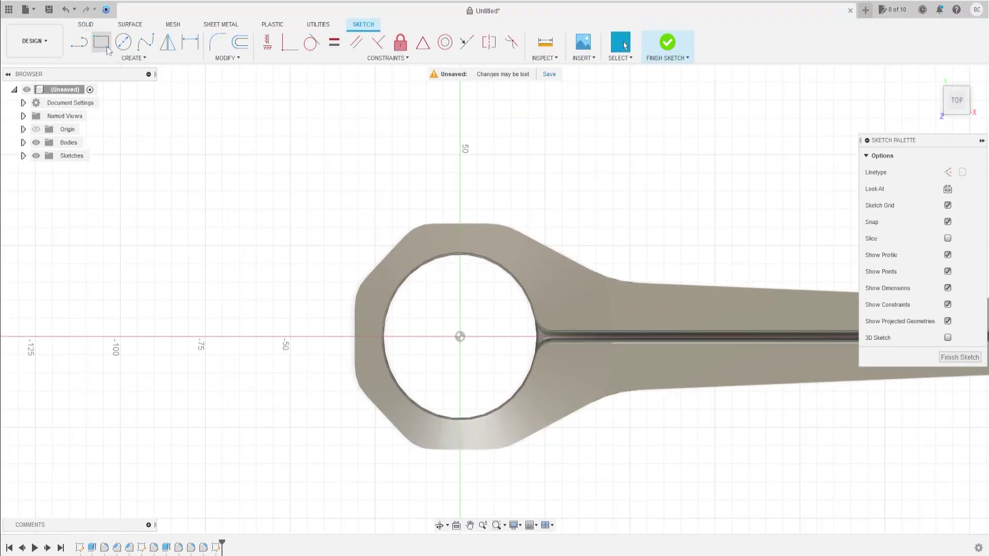
{"action": "left_click", "coordinate": [123, 42]}
{"action": "left_click", "coordinate": [460, 337]}
{"action": "key", "text": "Return"}
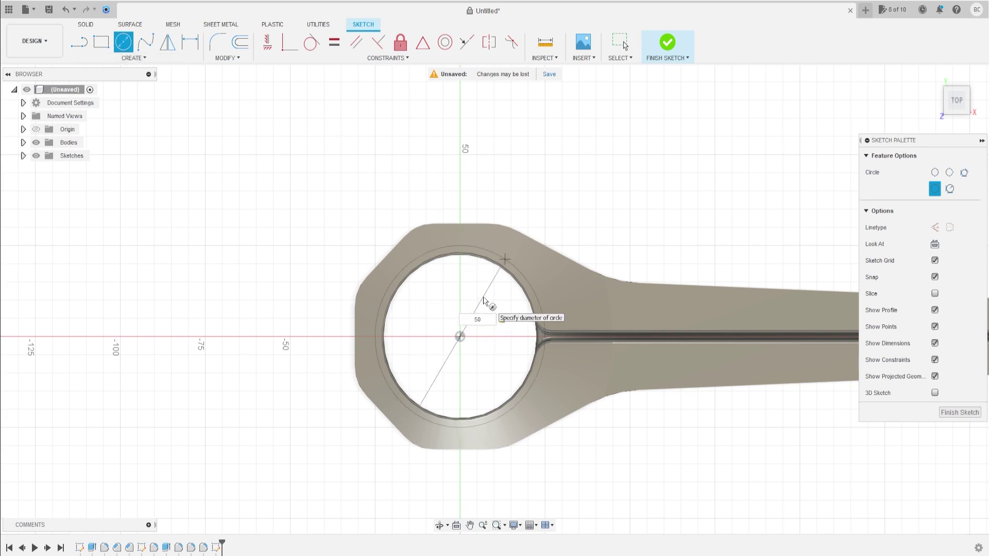
{"action": "key", "text": "Return"}
Step: Draw a 12-sided polygon centred on the ring's origin
{"action": "left_click", "coordinate": [133, 58]}
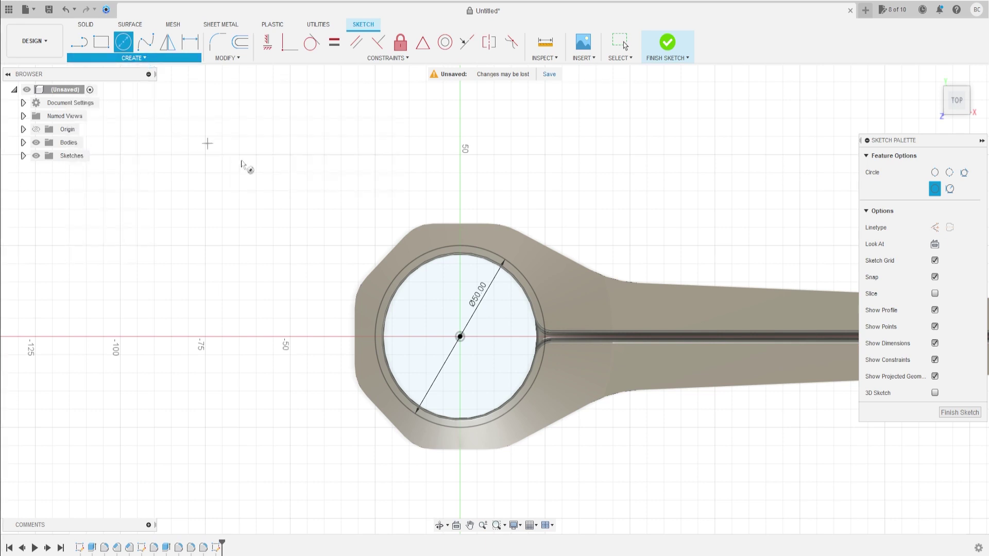
{"action": "left_click", "coordinate": [460, 337]}
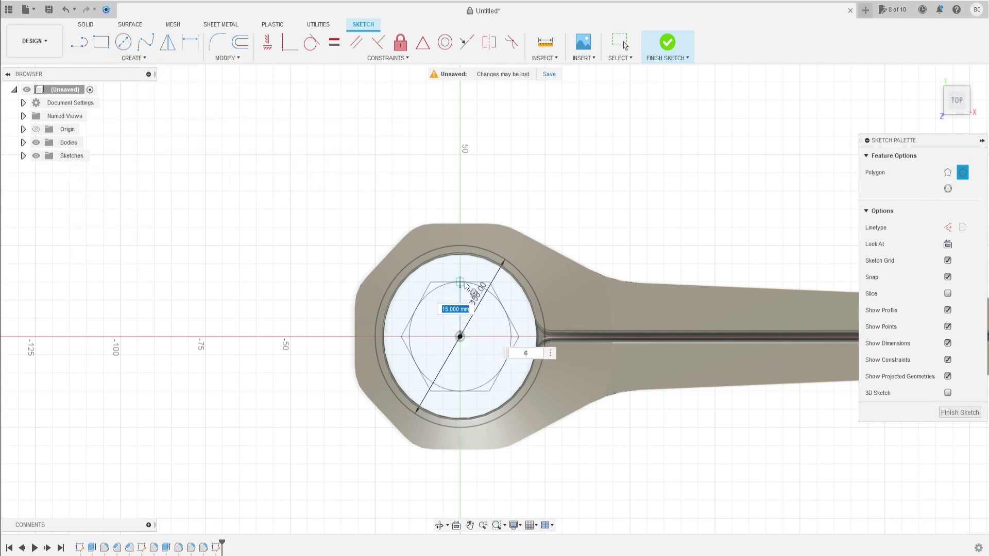
{"action": "key", "text": "Tab"}
{"action": "key", "text": "Tab"}
{"action": "type", "text": "40"}
{"action": "key", "text": "Return"}
{"action": "scroll", "coordinate": [429, 309], "scroll_direction": "up", "scroll_amount": 1}
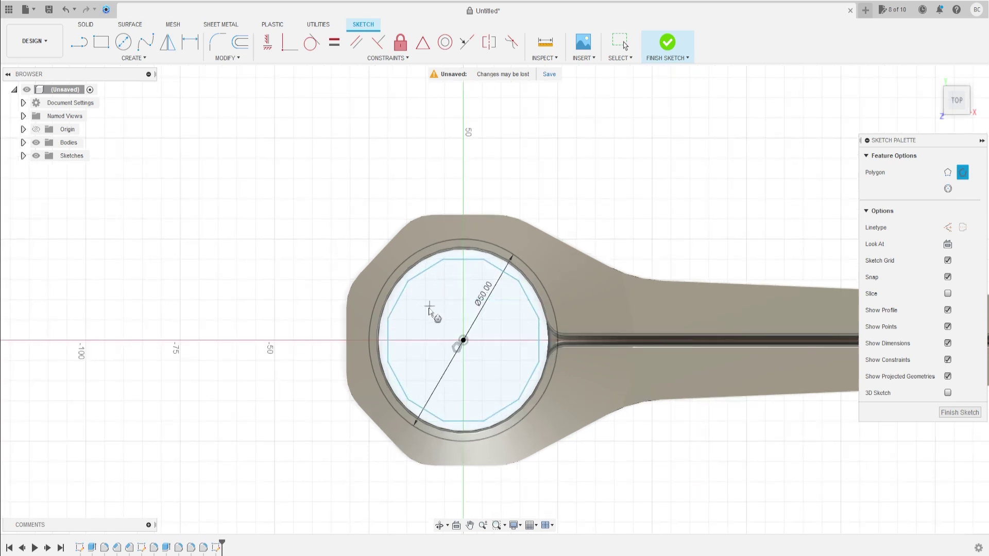
{"action": "scroll", "coordinate": [302, 249], "scroll_direction": "up", "scroll_amount": 2}
{"action": "scroll", "coordinate": [302, 249], "scroll_direction": "up", "scroll_amount": 1}
Step: Dimension the polygon's left side to 10 mm
{"action": "key", "text": "d"}
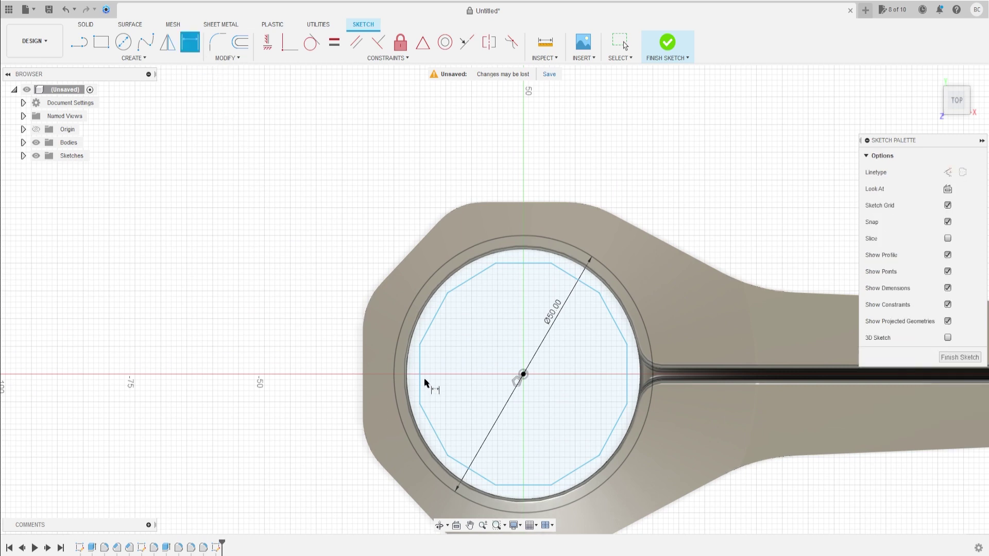
{"action": "left_click", "coordinate": [420, 379]}
{"action": "left_click", "coordinate": [309, 381]}
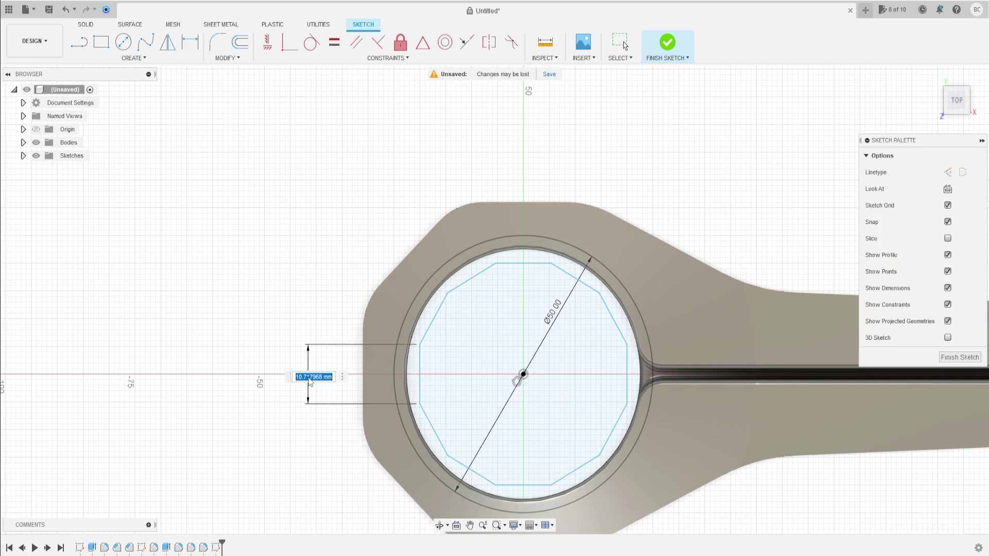
{"action": "type", "text": "10"}
{"action": "key", "text": "Return"}
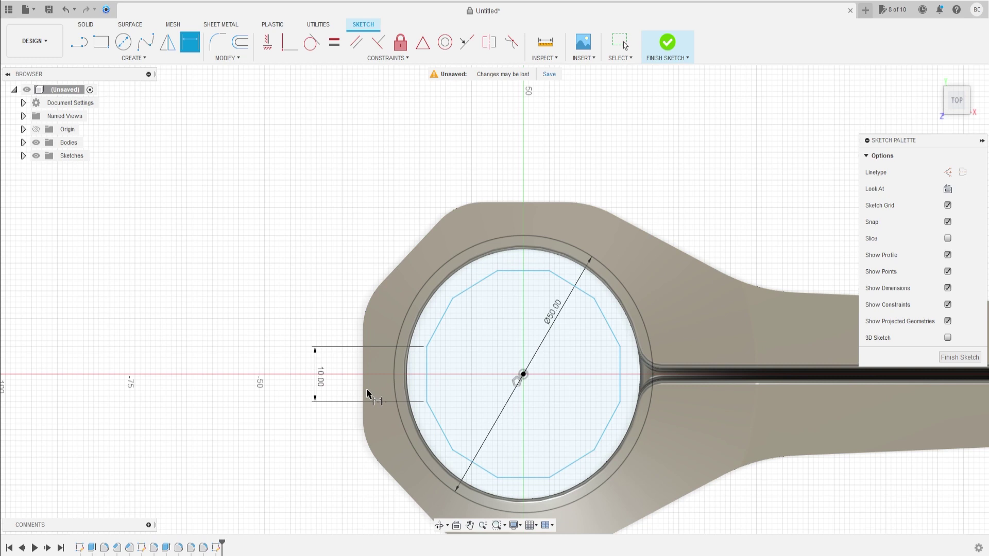
{"action": "left_click", "coordinate": [86, 24]}
{"action": "left_click", "coordinate": [101, 41]}
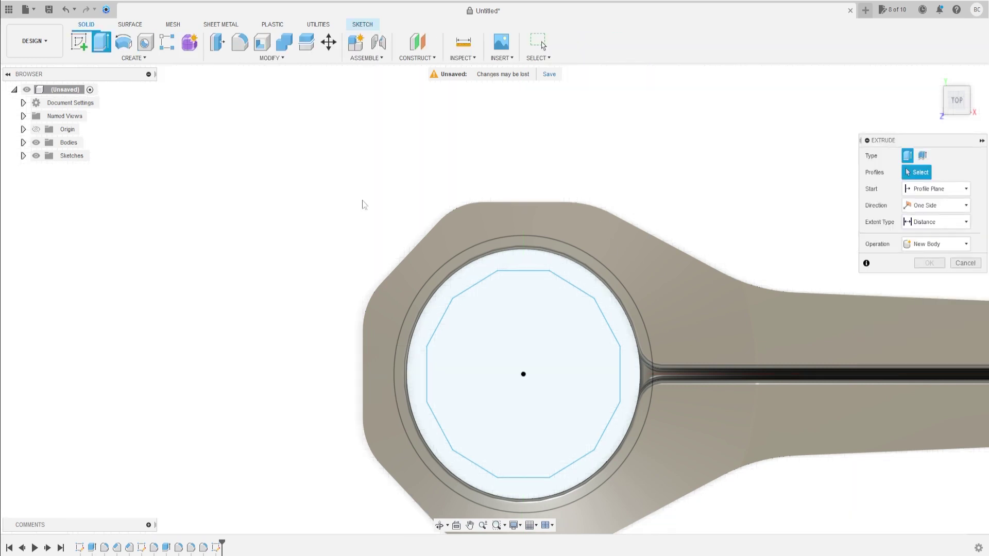
Step: Extrude the ring between circle and polygon 5 mm, joined to the wrench body
{"action": "left_click", "coordinate": [468, 274]}
{"action": "middle_click_drag", "start_coordinate": [518, 360], "coordinate": [512, 319], "text": "shift"}
{"action": "type", "text": "5"}
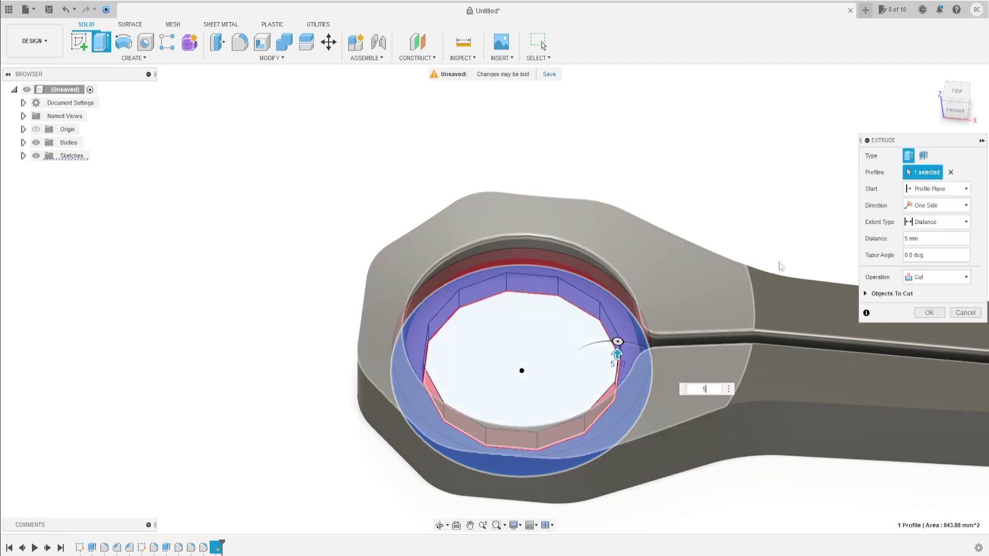
{"action": "left_click", "coordinate": [926, 278]}
{"action": "left_click", "coordinate": [926, 292]}
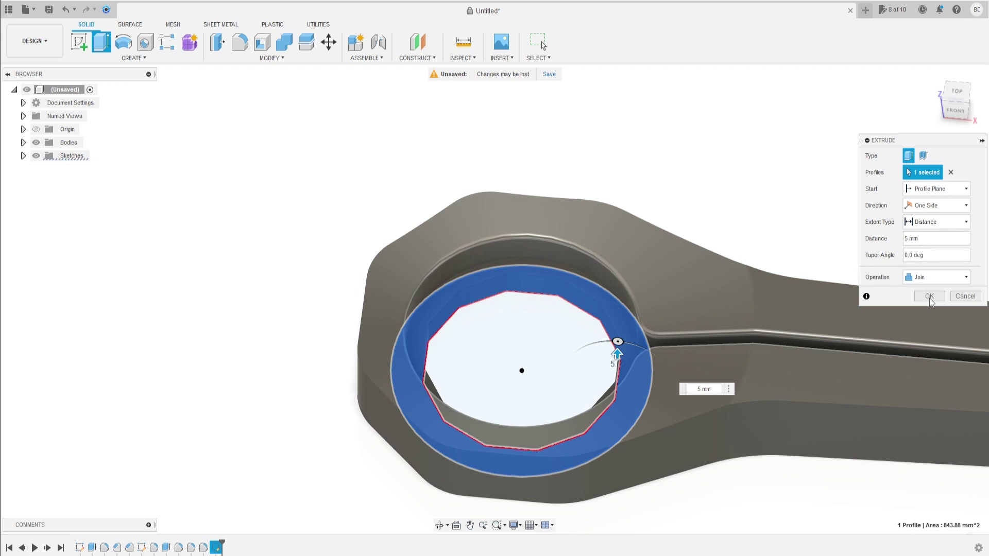
{"action": "left_click", "coordinate": [928, 297]}
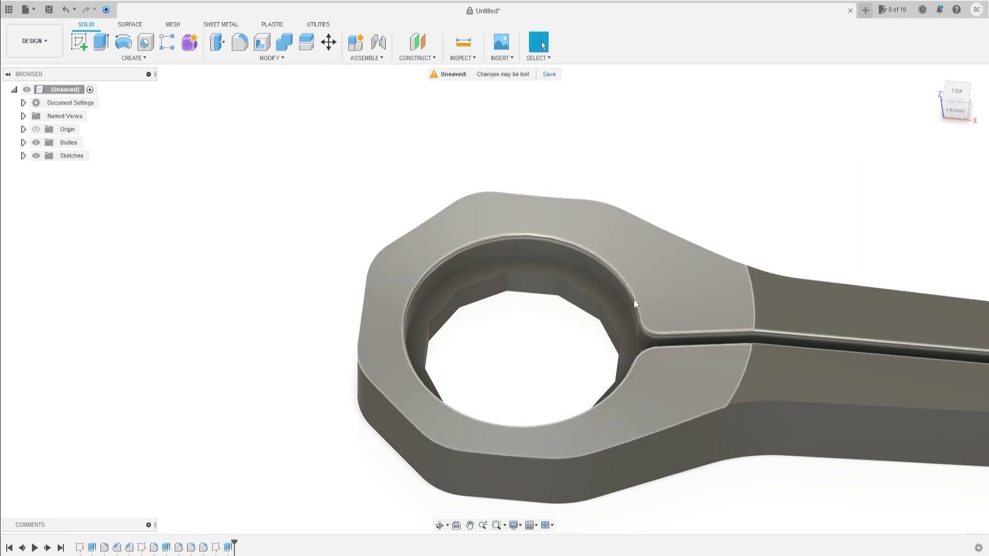
{"action": "left_click", "coordinate": [78, 42]}
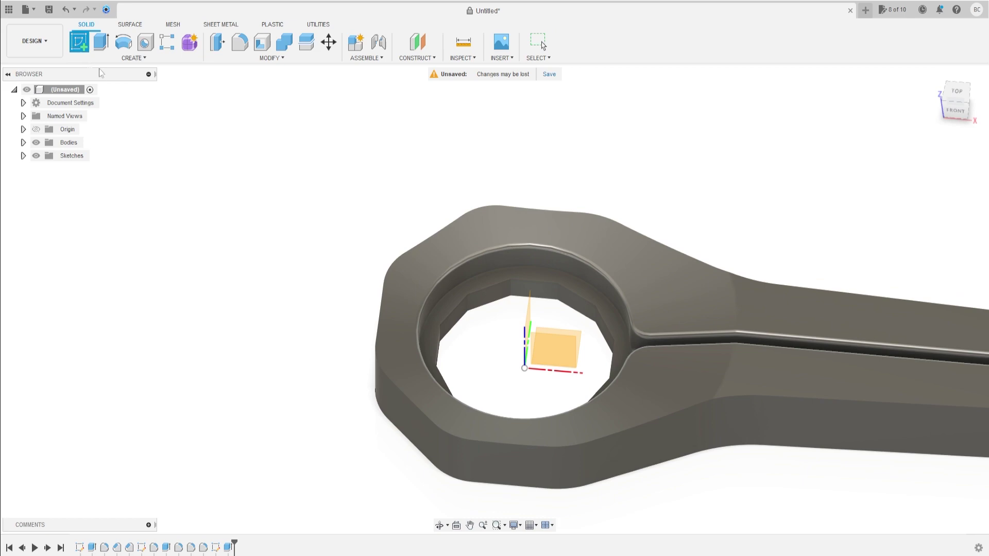
Step: On the top origin plane, draw a 17 mm vertical line up from the origin
{"action": "scroll", "coordinate": [570, 337], "scroll_direction": "up", "scroll_amount": 2}
{"action": "scroll", "coordinate": [556, 355], "scroll_direction": "up", "scroll_amount": 4}
{"action": "scroll", "coordinate": [510, 369], "scroll_direction": "up", "scroll_amount": 2}
{"action": "left_click", "coordinate": [517, 363]}
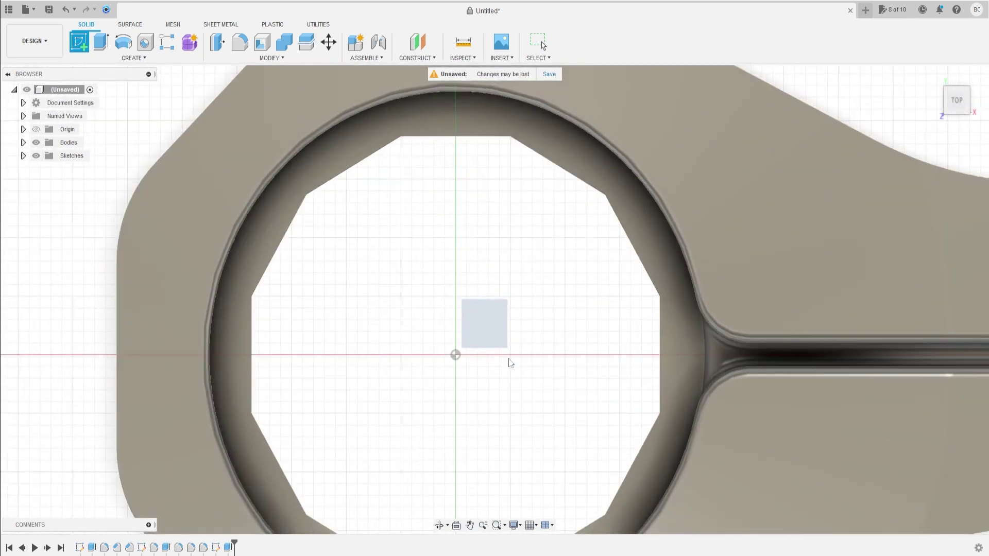
{"action": "key", "text": "l"}
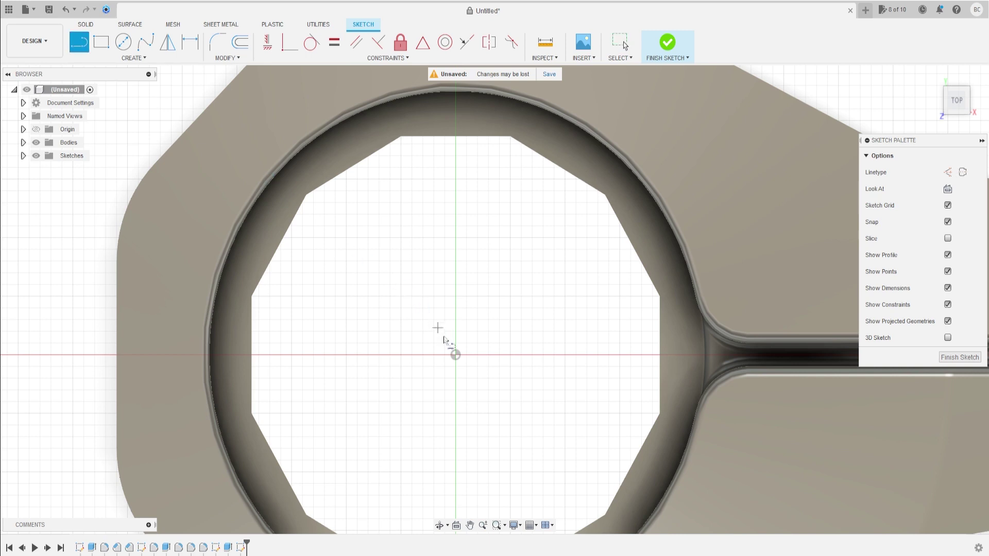
{"action": "left_click", "coordinate": [455, 355]}
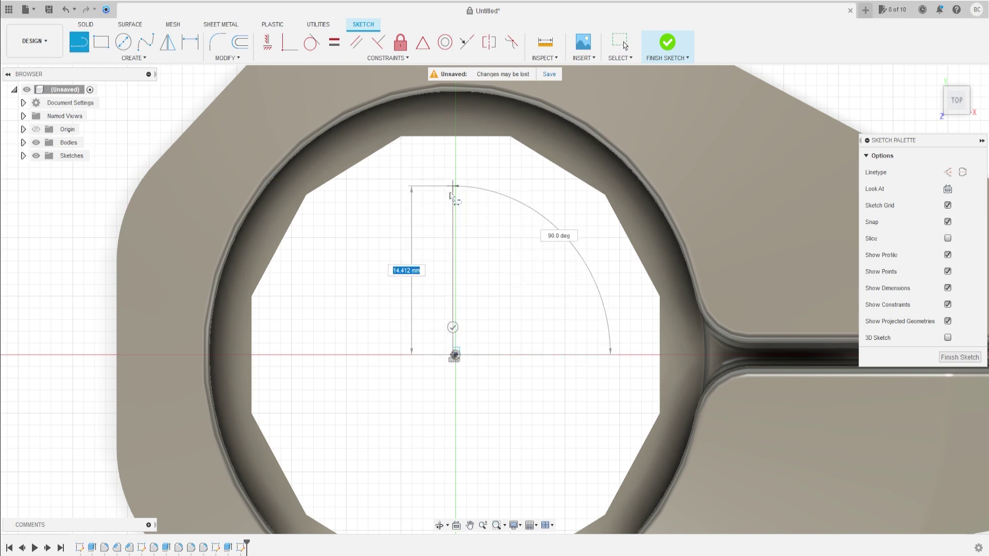
{"action": "key", "text": "Escape"}
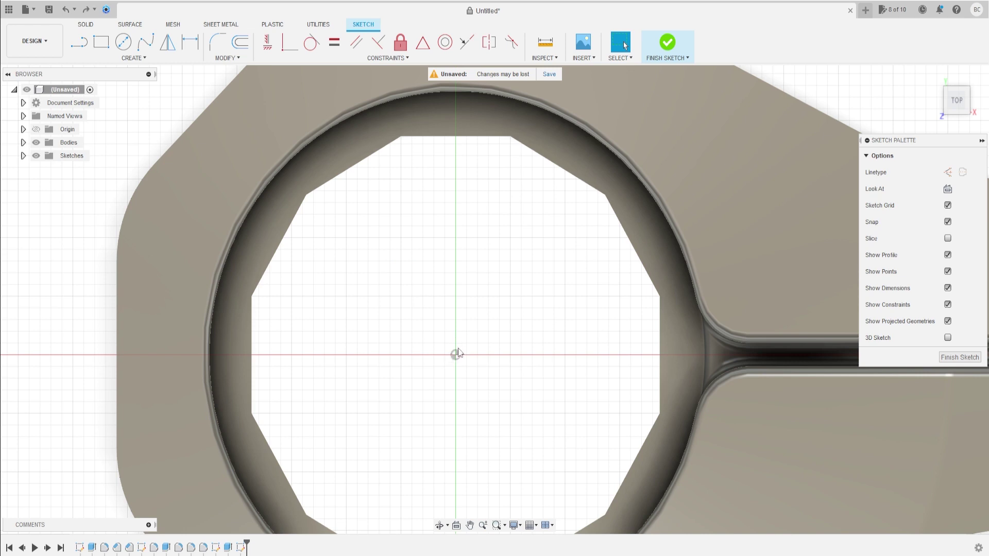
{"action": "key", "text": "l"}
{"action": "left_click", "coordinate": [455, 355]}
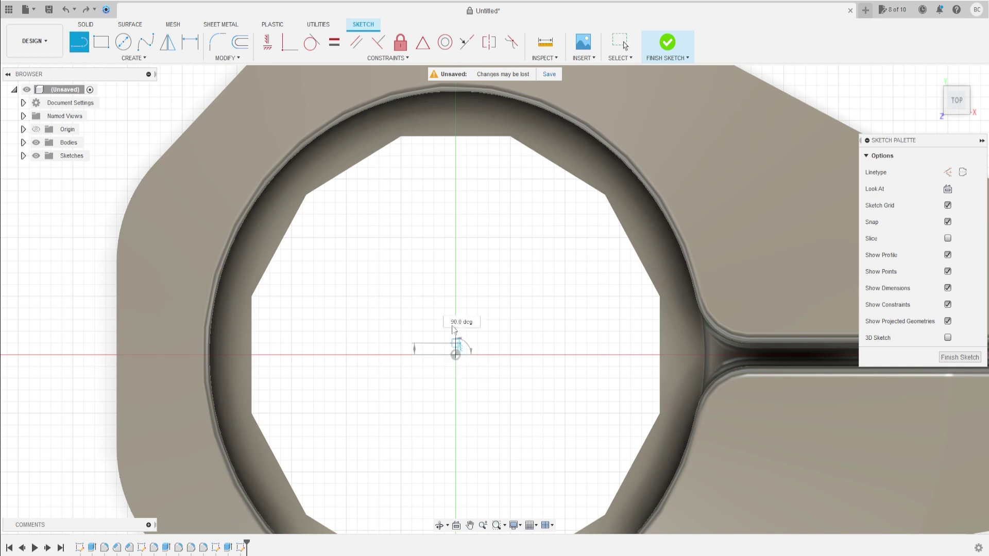
{"action": "type", "text": "17"}
{"action": "key", "text": "Tab"}
{"action": "key", "text": "Return"}
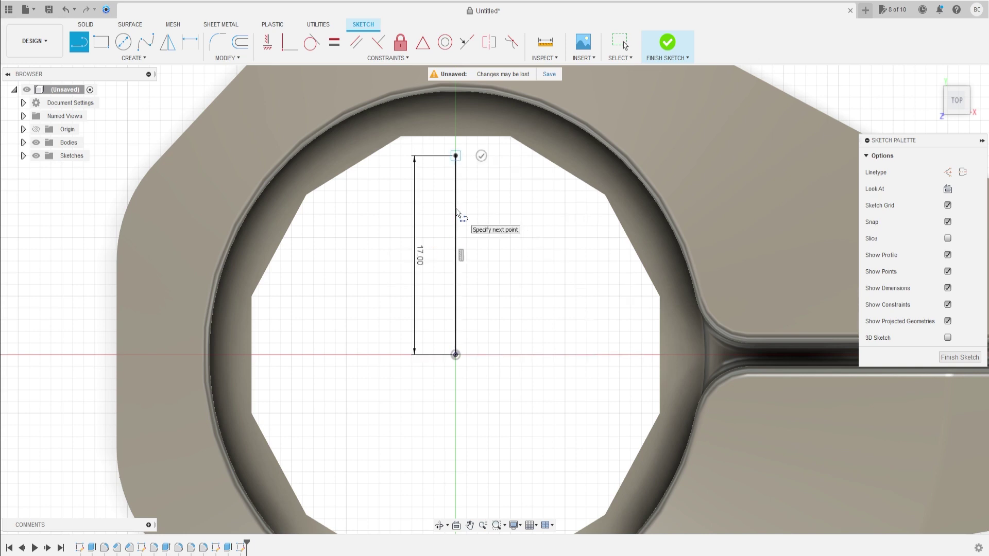
{"action": "key", "text": "Escape"}
Step: Select the 17 mm line and project the socket's top flat edge into the sketch
{"action": "left_click", "coordinate": [455, 212]}
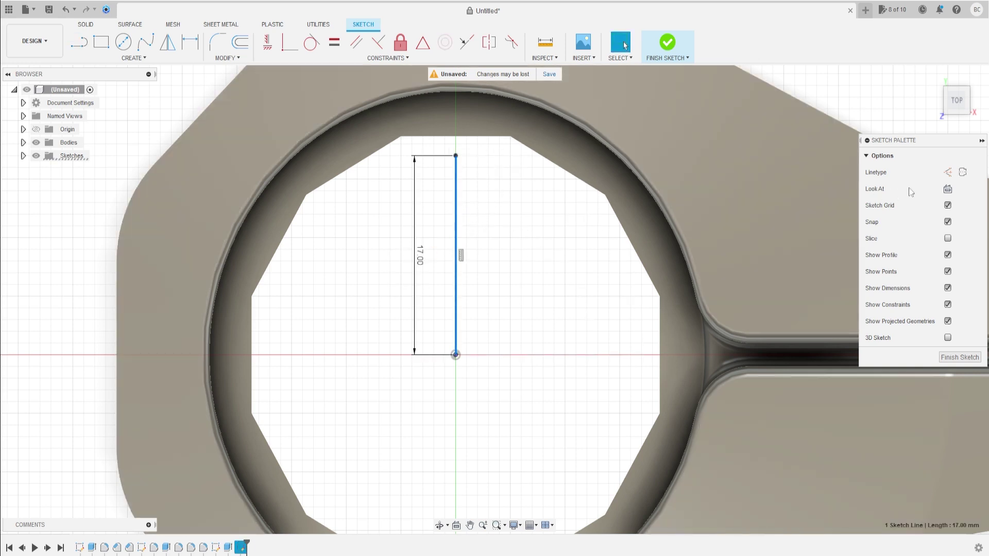
{"action": "scroll", "coordinate": [439, 176], "scroll_direction": "up", "scroll_amount": 3}
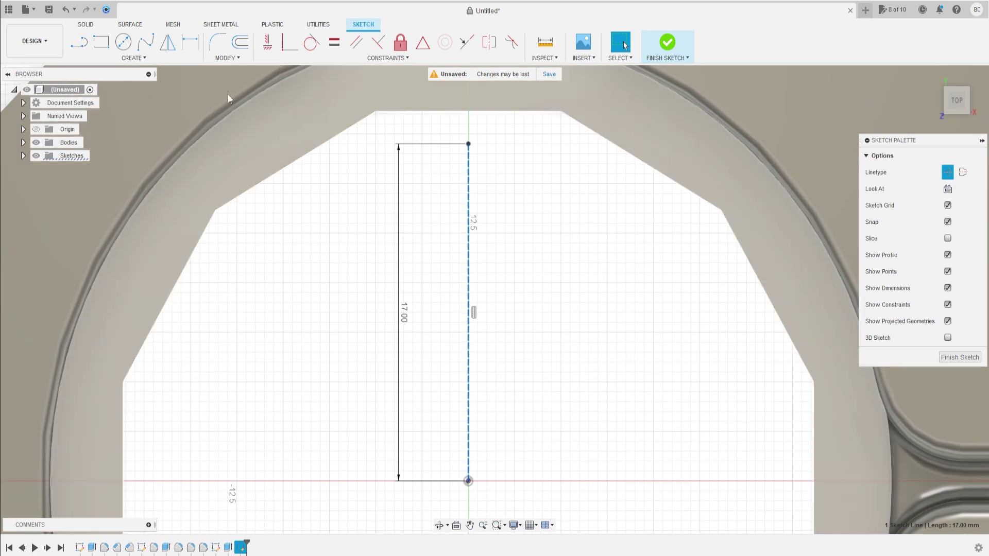
{"action": "left_click", "coordinate": [421, 113]}
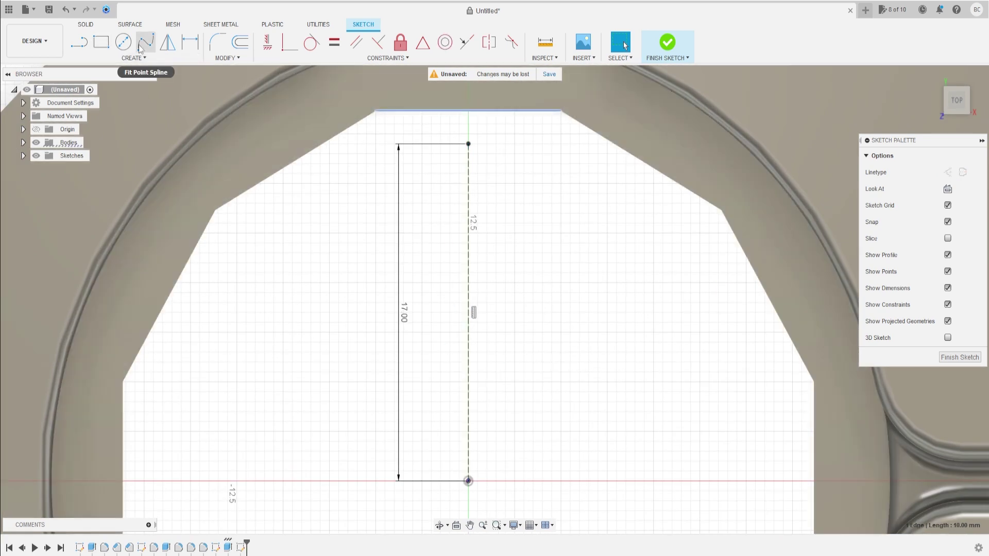
{"action": "left_click", "coordinate": [133, 57]}
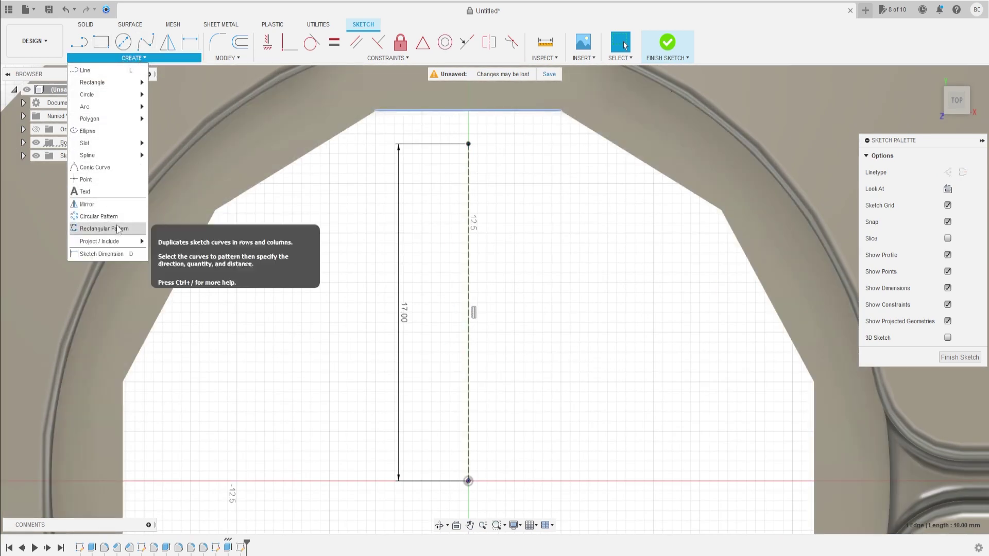
{"action": "left_click", "coordinate": [169, 243]}
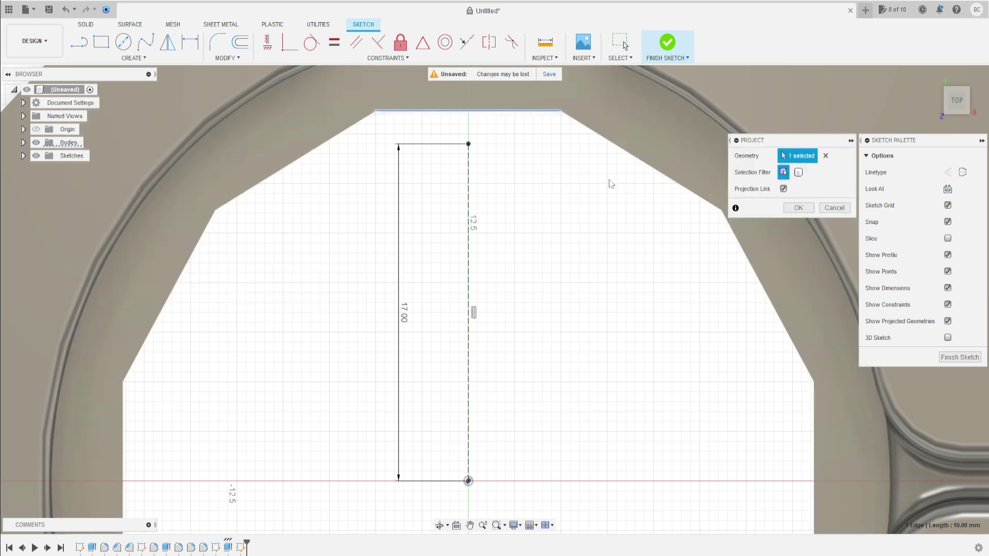
{"action": "left_click", "coordinate": [798, 208]}
Step: Draw two lines from the centre line's top to the edge's corners, then finish the sketch
{"action": "key", "text": "l"}
{"action": "left_click", "coordinate": [468, 144]}
{"action": "left_click", "coordinate": [376, 112]}
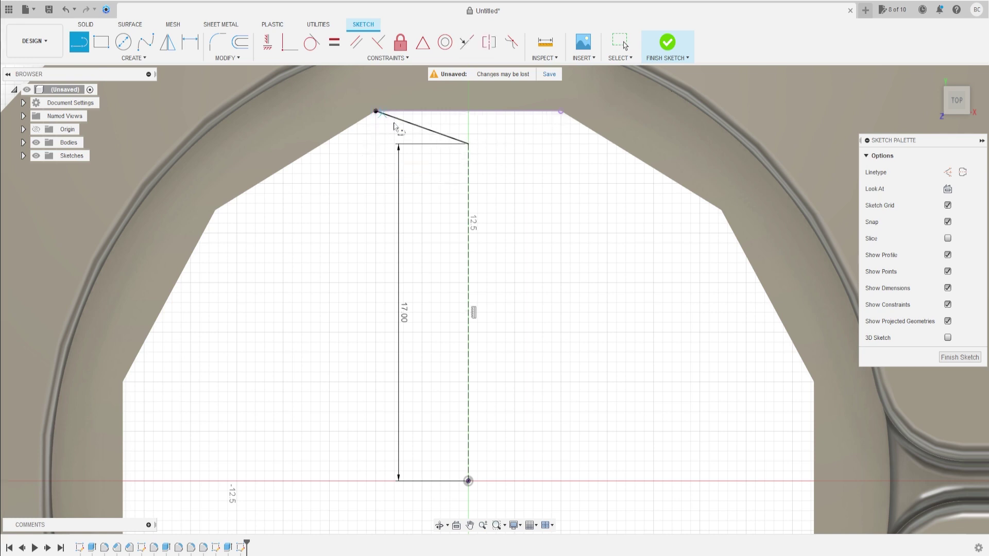
{"action": "left_click", "coordinate": [468, 144]}
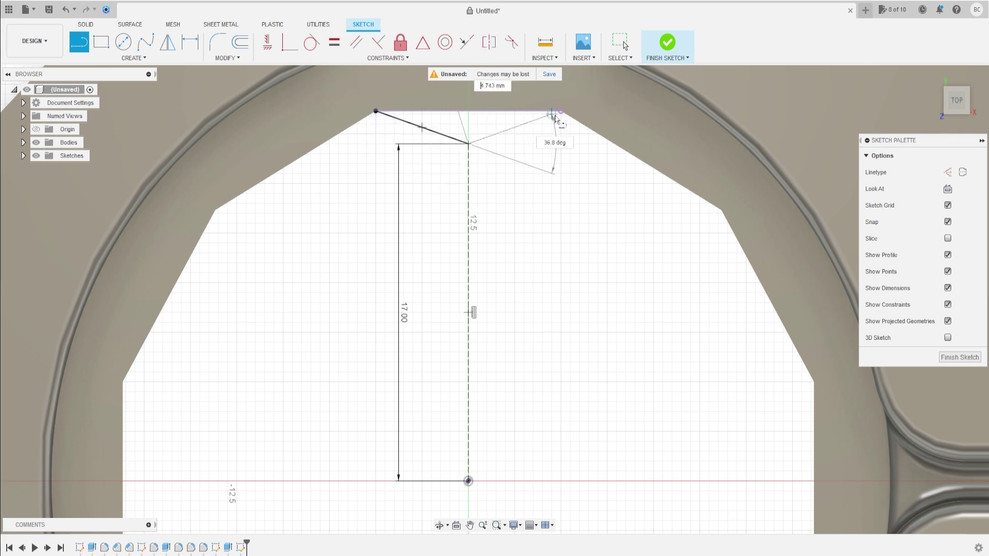
{"action": "left_click", "coordinate": [561, 111]}
{"action": "scroll", "coordinate": [541, 150], "scroll_direction": "down", "scroll_amount": 3}
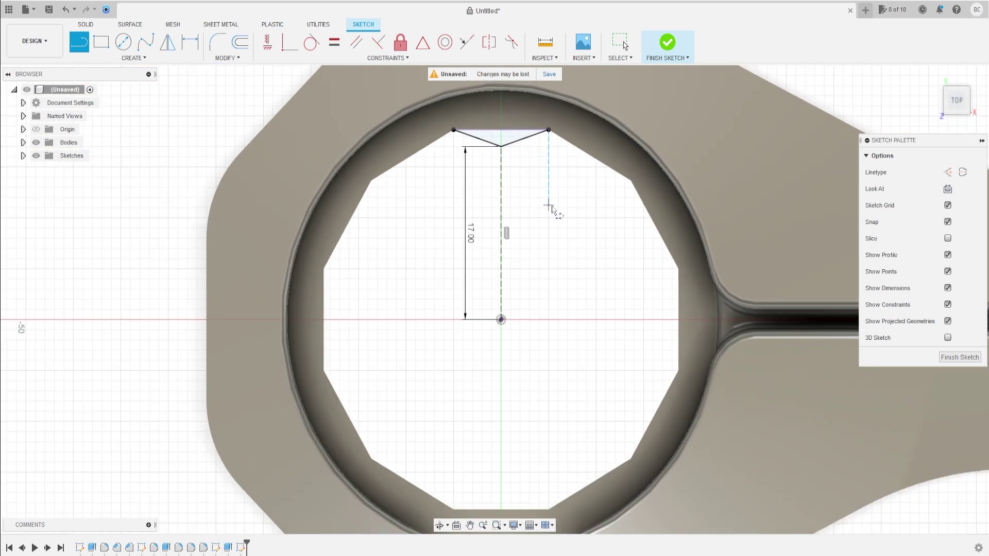
{"action": "left_click", "coordinate": [86, 24]}
{"action": "left_click", "coordinate": [101, 41]}
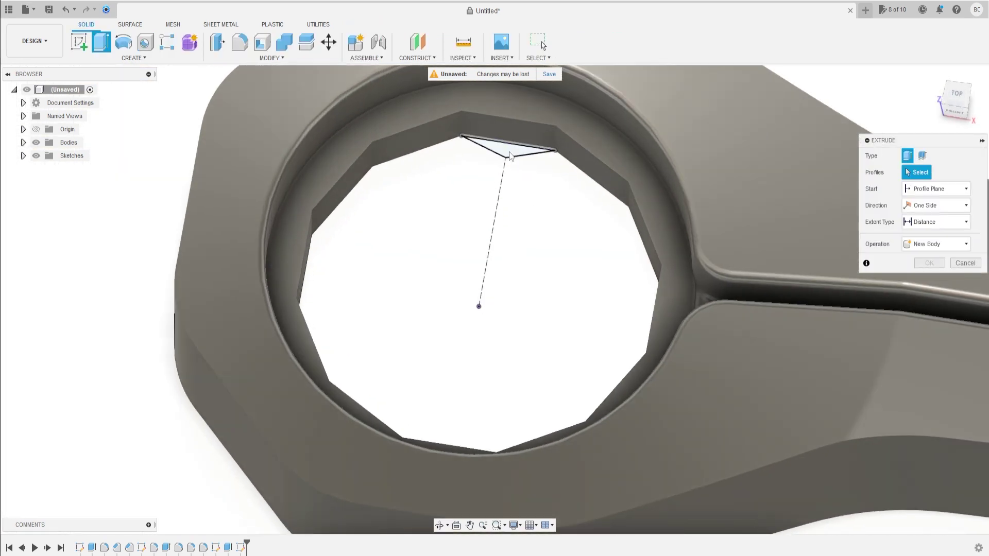
Step: Extrude the triangle profile 5 mm as a Join to form the tooth
{"action": "left_click", "coordinate": [515, 151]}
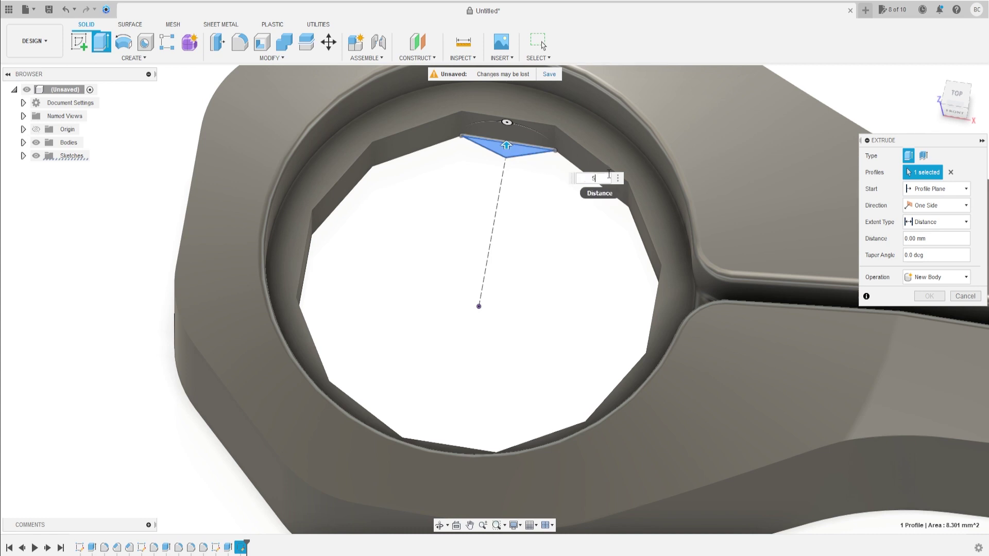
{"action": "key", "text": "Return"}
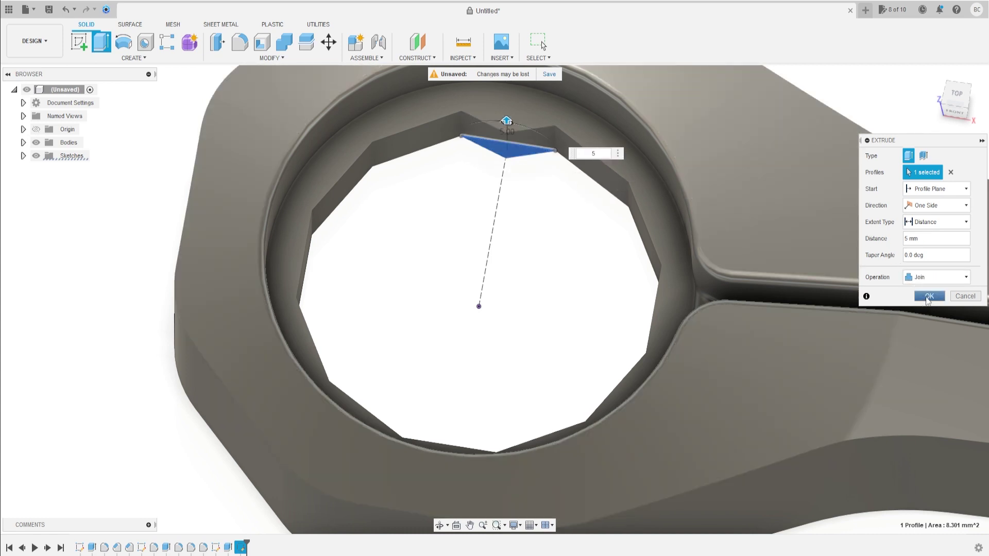
{"action": "left_click", "coordinate": [928, 296]}
{"action": "scroll", "coordinate": [774, 364], "scroll_direction": "down", "scroll_amount": 5}
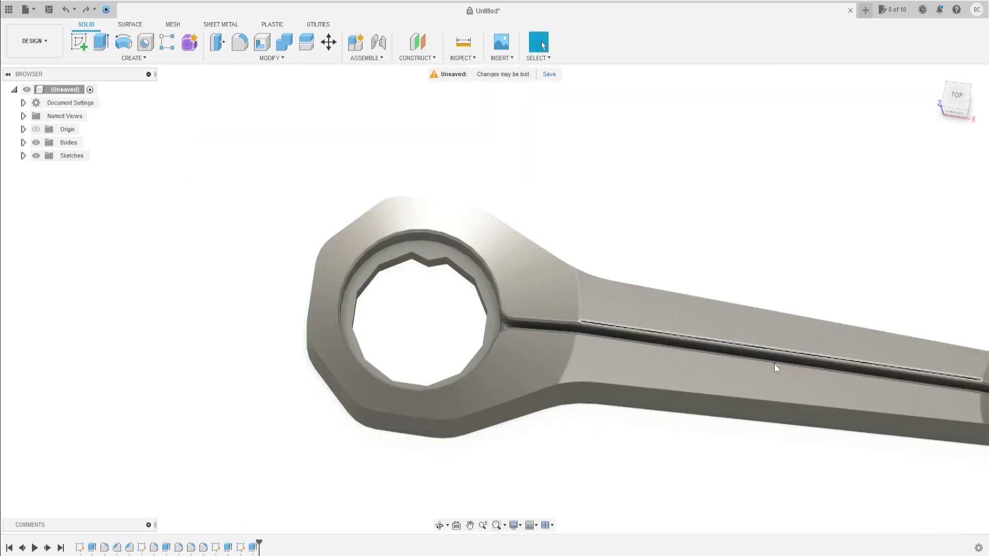
{"action": "left_click", "coordinate": [155, 58]}
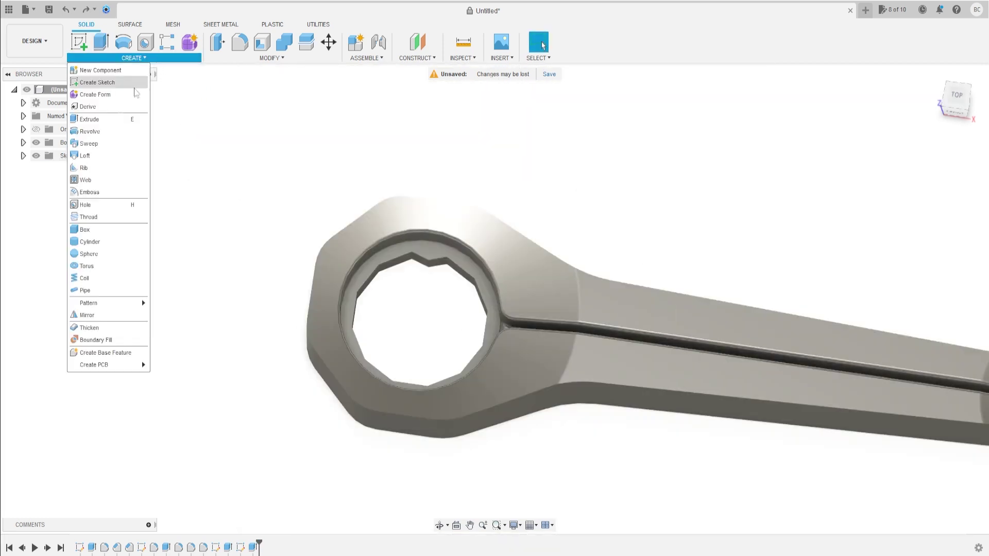
{"action": "mouse_move", "coordinate": [89, 303]}
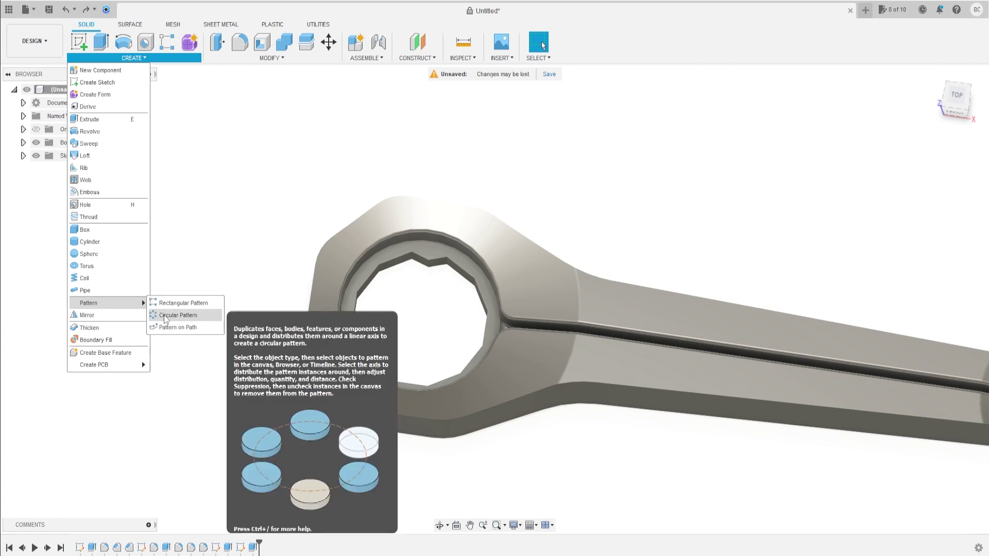
Step: Circular-pattern the tooth extrude 12 times around the socket's centre axis
{"action": "left_click", "coordinate": [178, 313]}
{"action": "middle_click_drag", "start_coordinate": [433, 362], "coordinate": [428, 335], "text": "shift"}
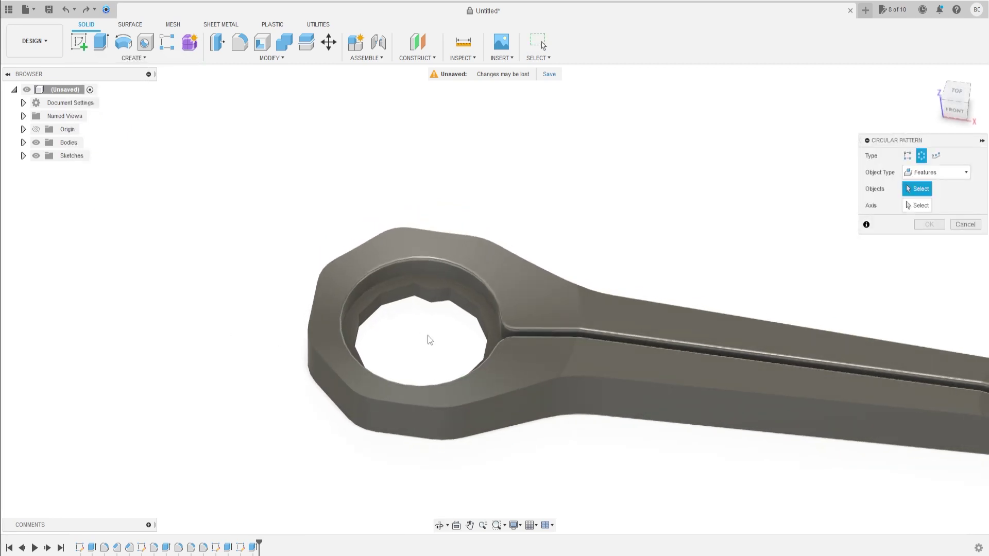
{"action": "scroll", "coordinate": [430, 278], "scroll_direction": "up", "scroll_amount": 3}
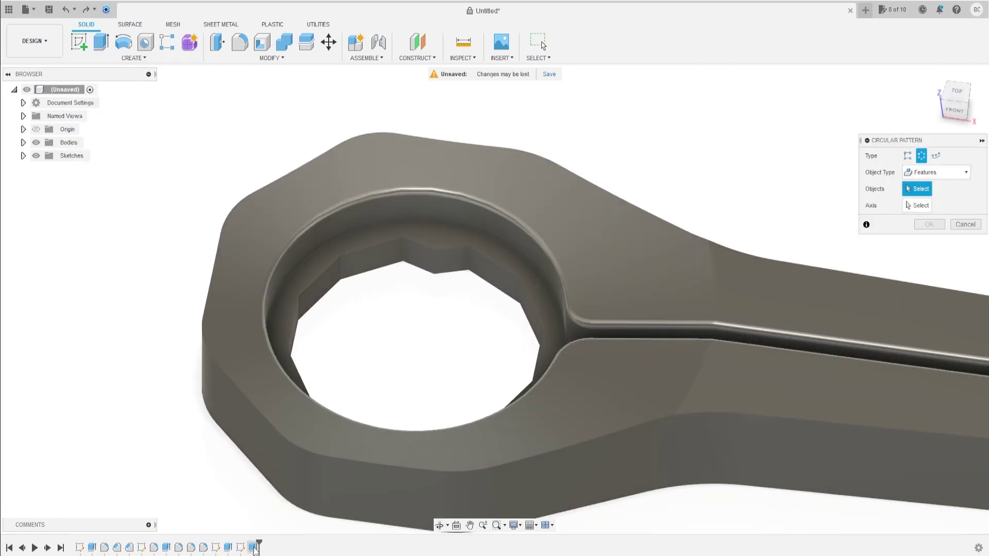
{"action": "left_click", "coordinate": [253, 547]}
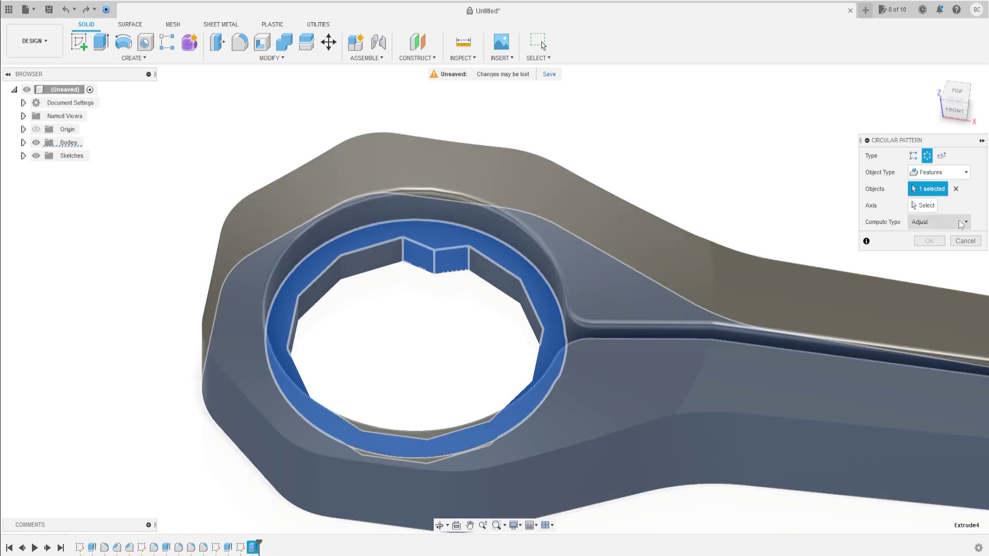
{"action": "left_click", "coordinate": [922, 205]}
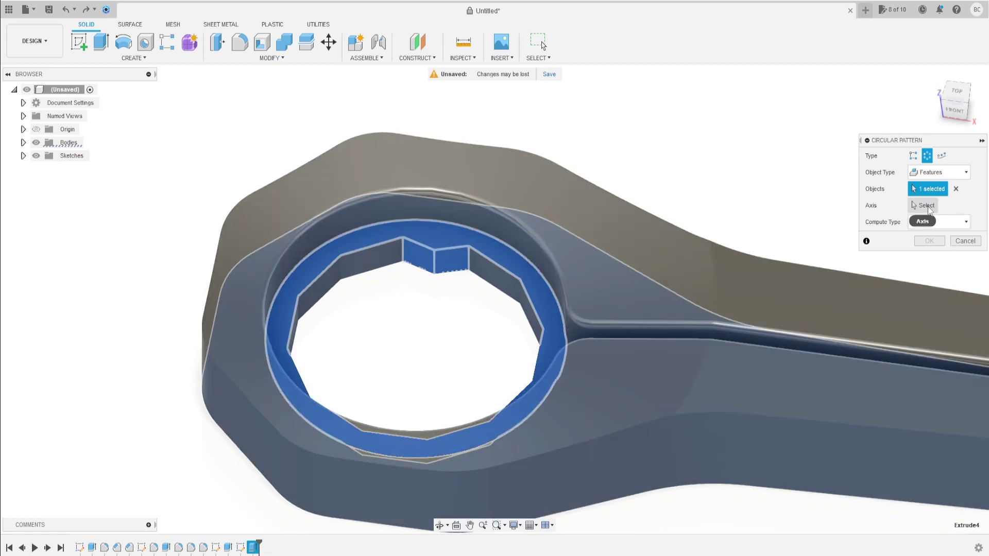
{"action": "left_click", "coordinate": [524, 254]}
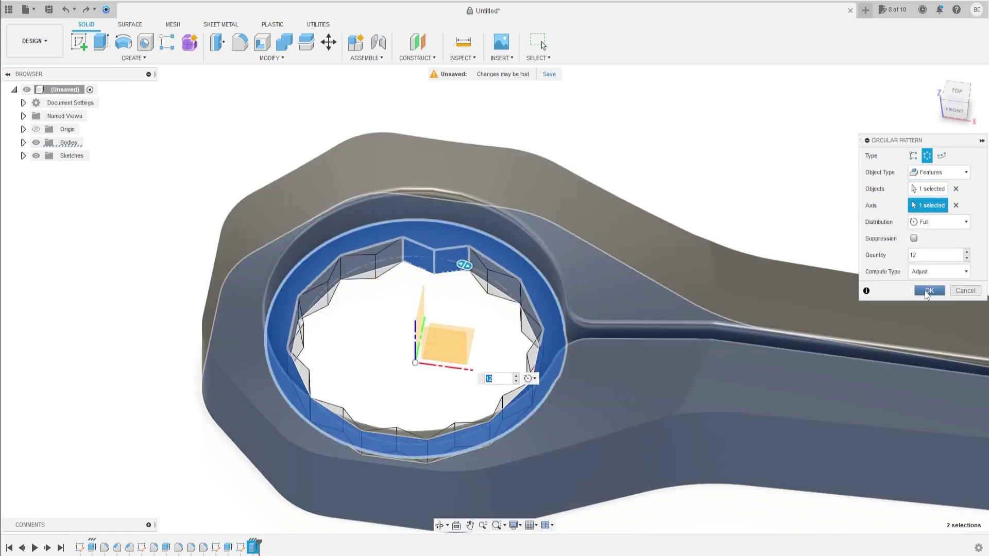
{"action": "left_click", "coordinate": [915, 255]}
{"action": "left_click", "coordinate": [929, 291]}
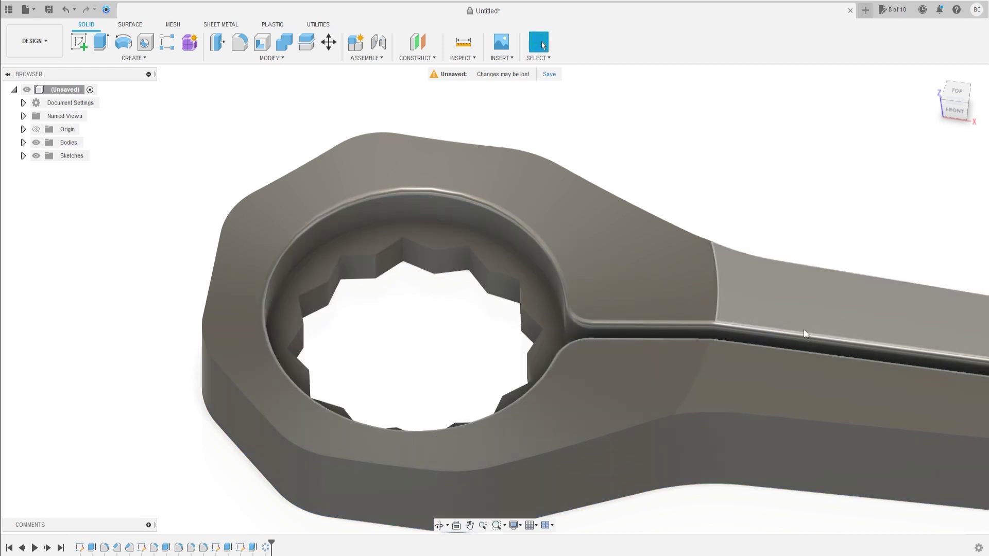
{"action": "left_click", "coordinate": [240, 44]}
{"action": "scroll", "coordinate": [417, 342], "scroll_direction": "up", "scroll_amount": 3}
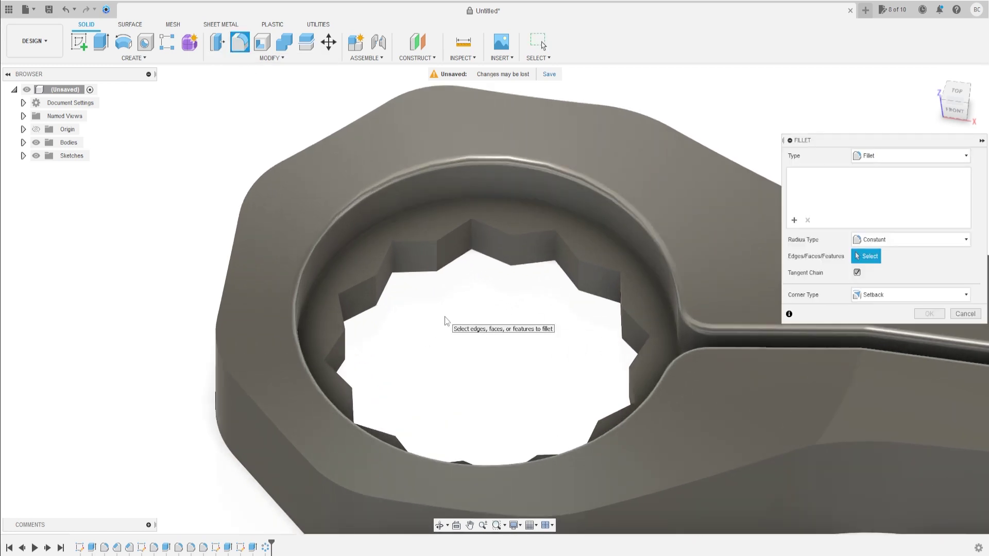
Step: Select the socket's twelve vertical star-point edges and fillet them at 3 mm
{"action": "left_click", "coordinate": [509, 249]}
{"action": "left_click", "coordinate": [436, 257]}
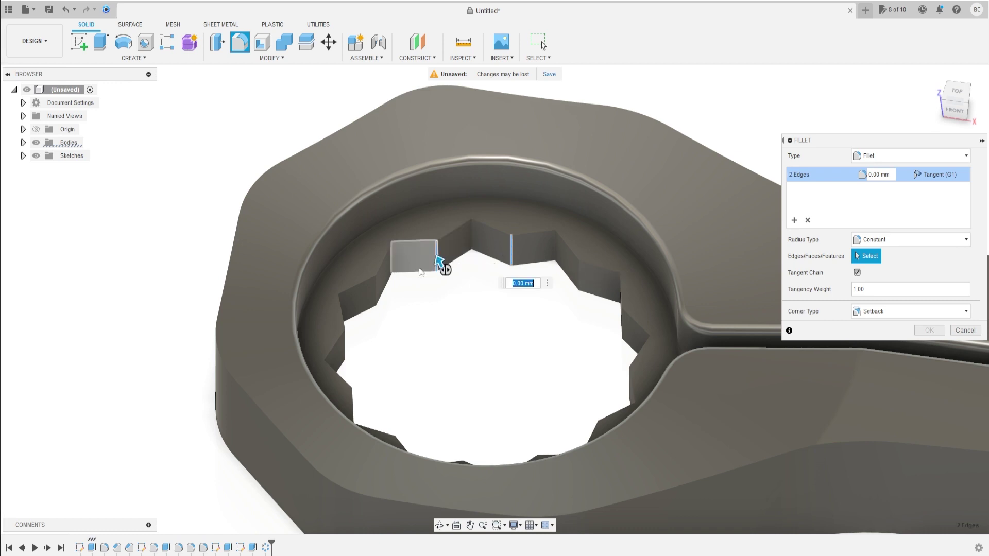
{"action": "left_click", "coordinate": [376, 296]}
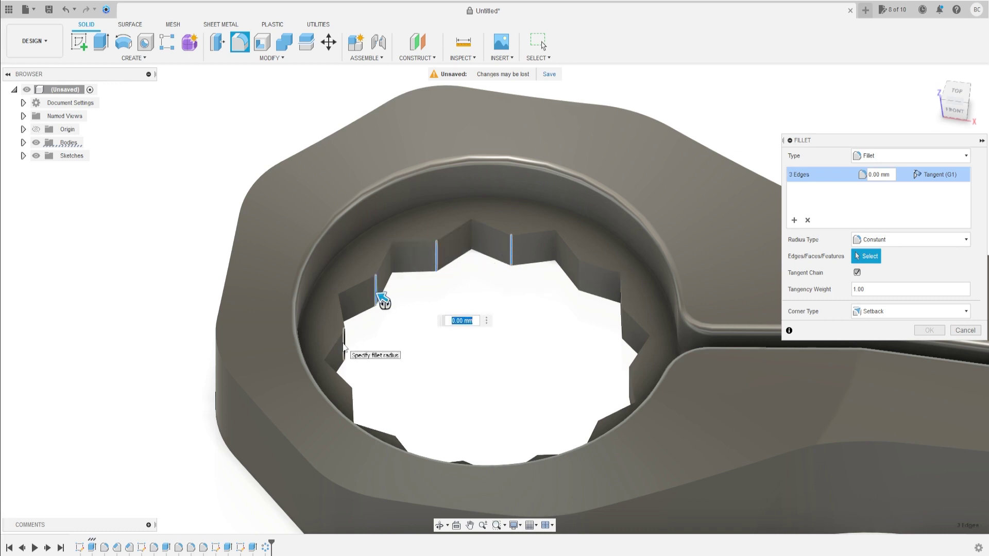
{"action": "left_click", "coordinate": [344, 346]}
{"action": "left_click", "coordinate": [577, 276]}
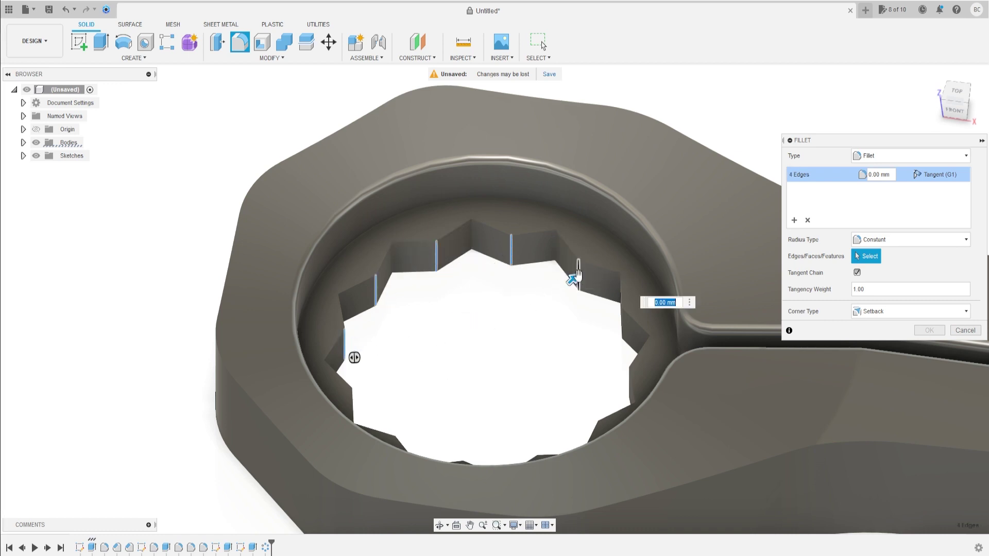
{"action": "left_click", "coordinate": [622, 319]}
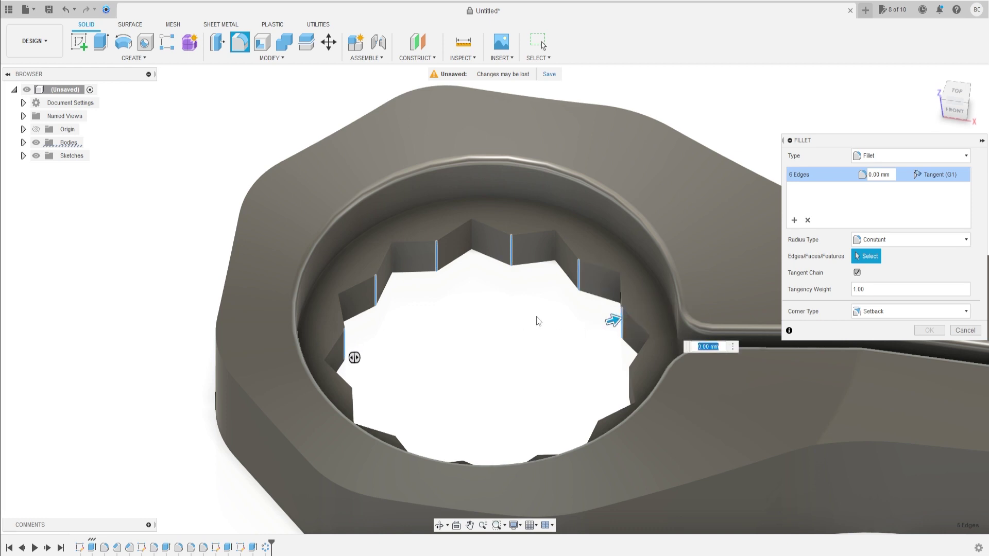
{"action": "middle_click_drag", "start_coordinate": [537, 321], "coordinate": [612, 314], "text": "shift"}
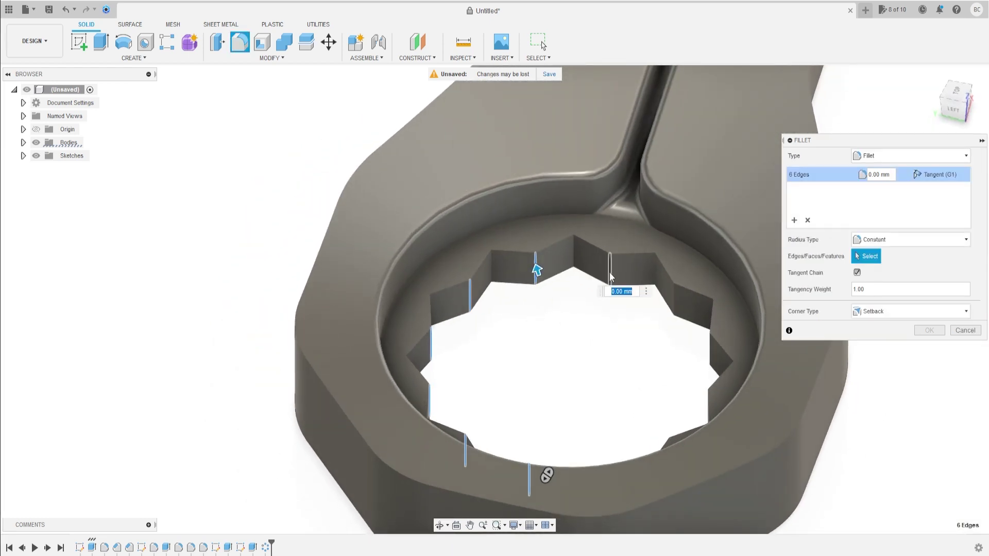
{"action": "left_click", "coordinate": [610, 276]}
{"action": "left_click", "coordinate": [672, 298]}
{"action": "middle_click_drag", "start_coordinate": [674, 344], "coordinate": [720, 326], "text": "shift"}
{"action": "left_click", "coordinate": [714, 323]}
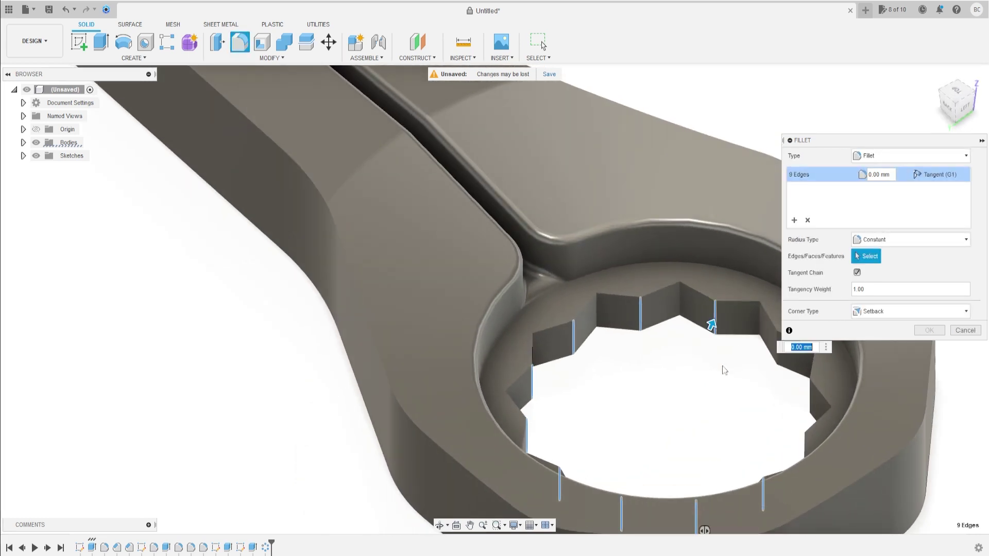
{"action": "mouse_move", "coordinate": [713, 381]}
{"action": "middle_mouse_down", "text": "shift"}
{"action": "mouse_move", "coordinate": [768, 375]}
{"action": "mouse_move", "coordinate": [719, 324]}
{"action": "mouse_move", "coordinate": [588, 326]}
{"action": "middle_mouse_up", "text": "shift"}
{"action": "left_click", "coordinate": [717, 322]}
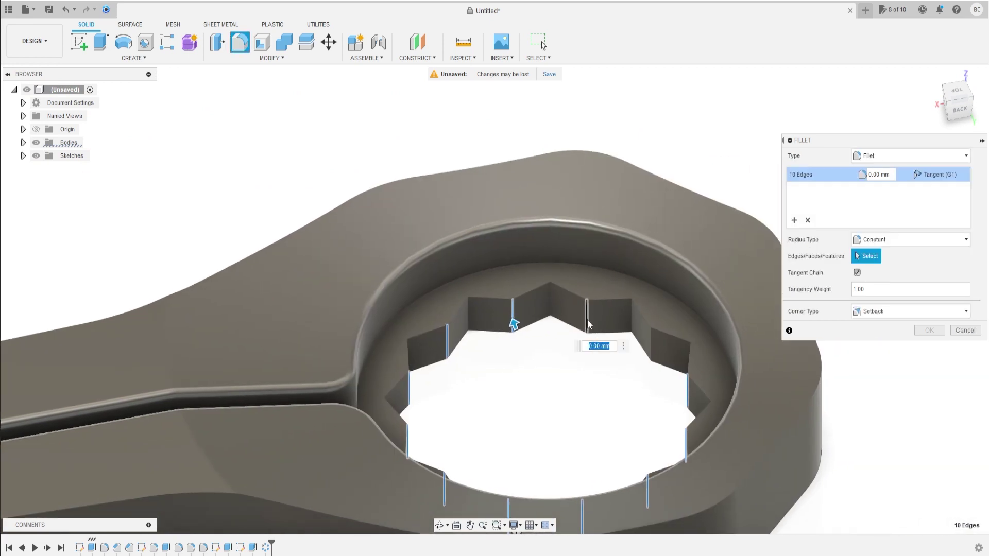
{"action": "left_click", "coordinate": [589, 324]}
{"action": "left_click", "coordinate": [651, 345]}
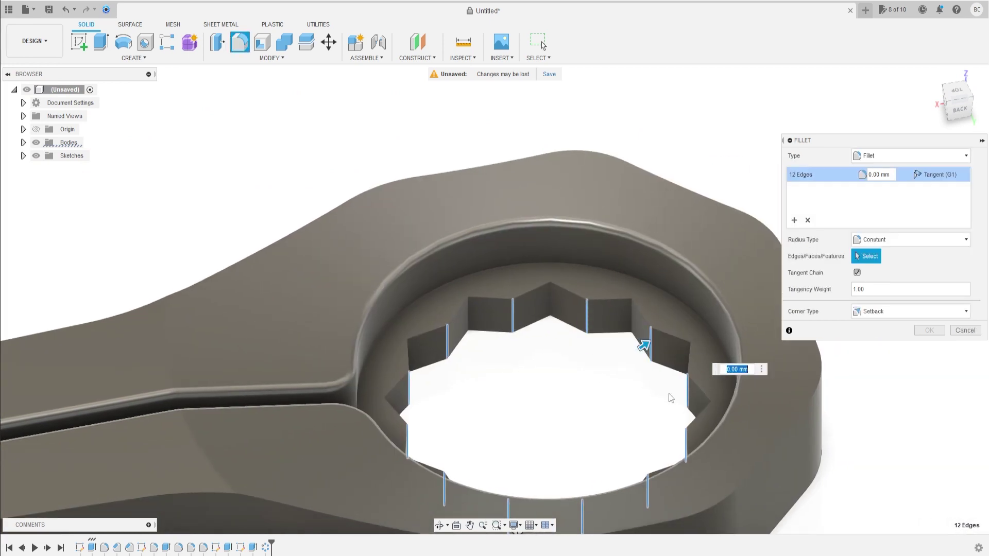
{"action": "type", "text": "3"}
{"action": "key", "text": "Return"}
Step: Add the socket's inner ring face as a second set at 1 mm and apply
{"action": "left_click", "coordinate": [795, 221]}
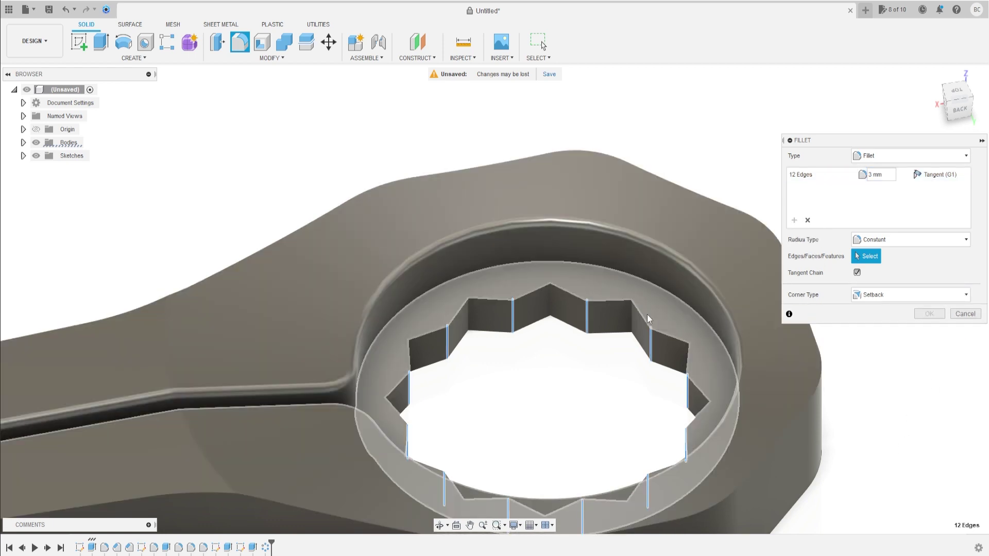
{"action": "left_click", "coordinate": [647, 314]}
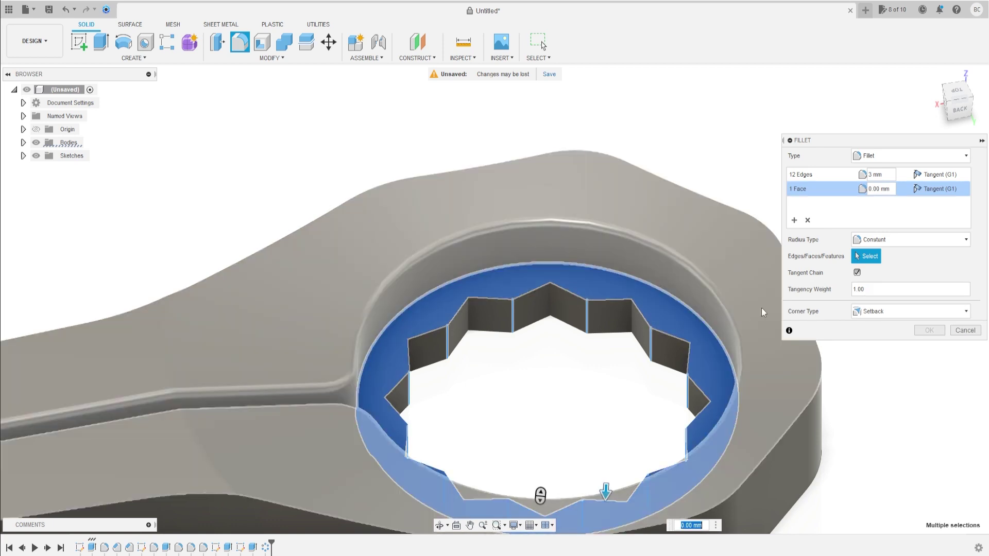
{"action": "type", "text": "1"}
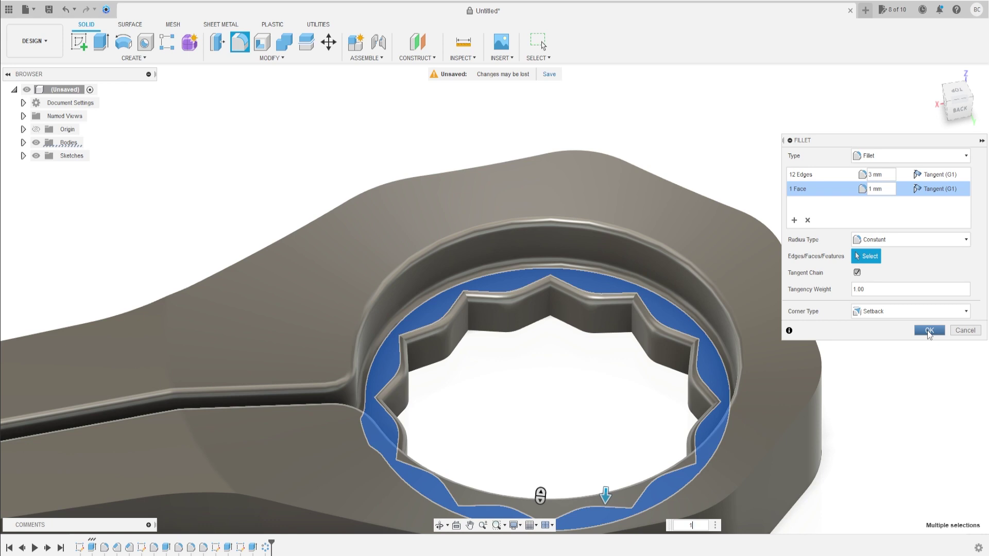
{"action": "left_click", "coordinate": [927, 332]}
{"action": "mouse_move", "coordinate": [895, 228]}
{"action": "middle_mouse_down", "text": "shift"}
{"action": "mouse_move", "coordinate": [837, 244]}
{"action": "mouse_move", "coordinate": [805, 231]}
{"action": "mouse_move", "coordinate": [728, 260]}
{"action": "mouse_move", "coordinate": [690, 211]}
{"action": "mouse_move", "coordinate": [608, 191]}
{"action": "middle_mouse_up", "text": "shift"}
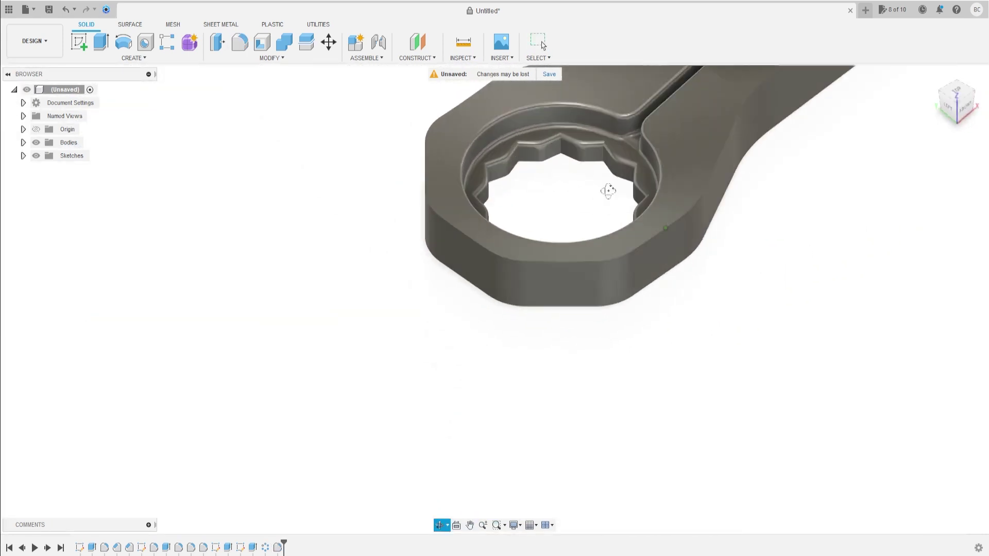
Step: Fillet the wrench's upper and lower outer edge chains at 1 mm
{"action": "scroll", "coordinate": [607, 191], "scroll_direction": "down", "scroll_amount": 5}
{"action": "middle_click_drag", "start_coordinate": [667, 215], "coordinate": [314, 356], "text": "shift"}
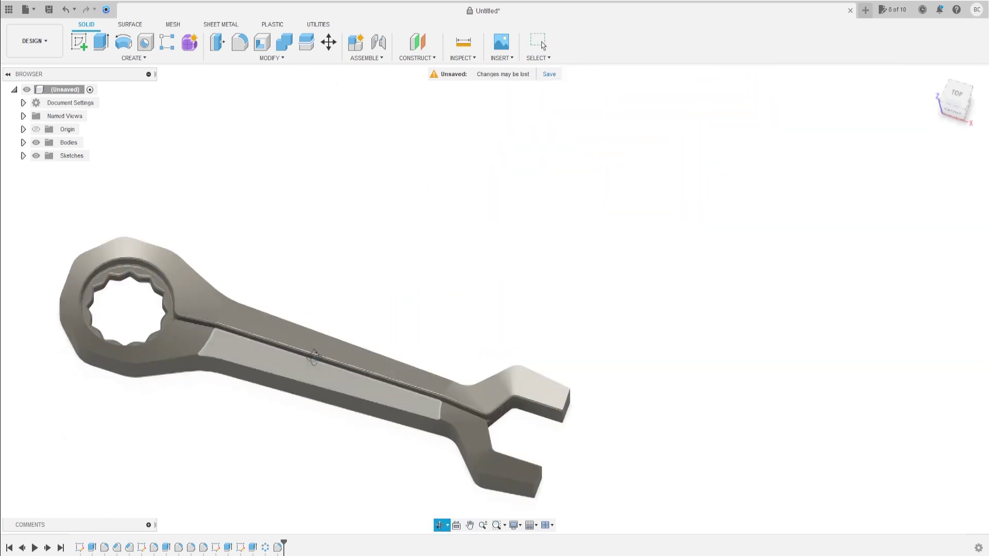
{"action": "left_click", "coordinate": [249, 48]}
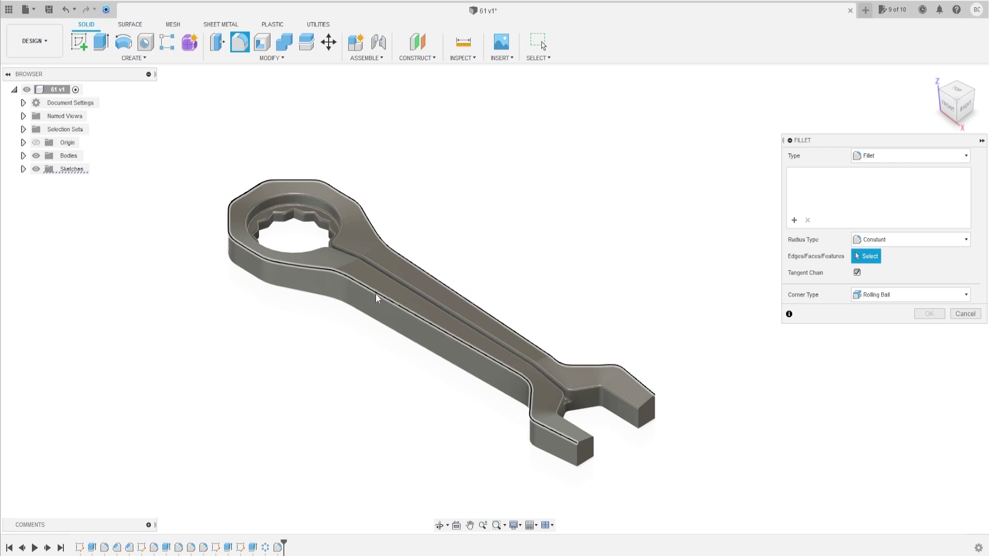
{"action": "left_click", "coordinate": [375, 294]}
{"action": "left_click", "coordinate": [385, 328]}
{"action": "type", "text": "1"}
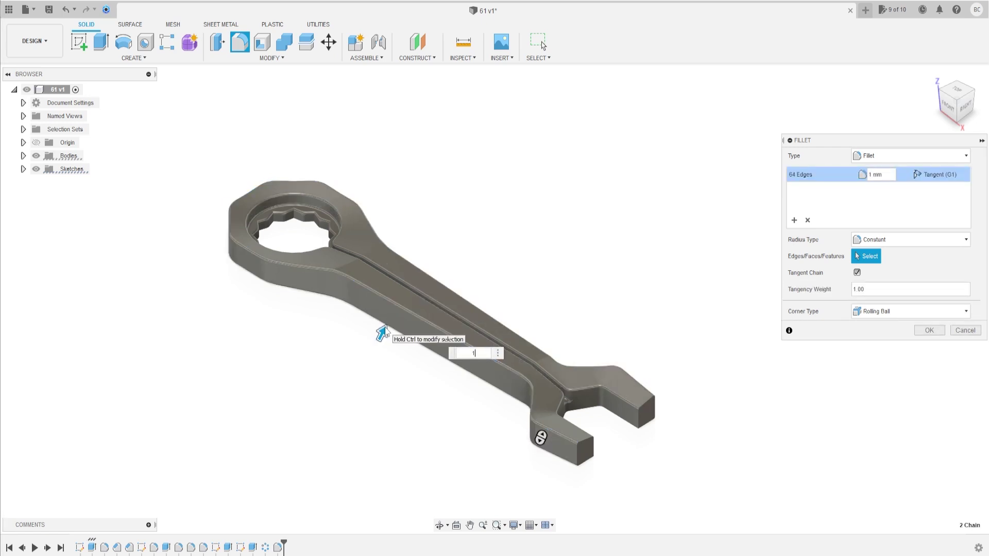
{"action": "key", "text": "Return"}
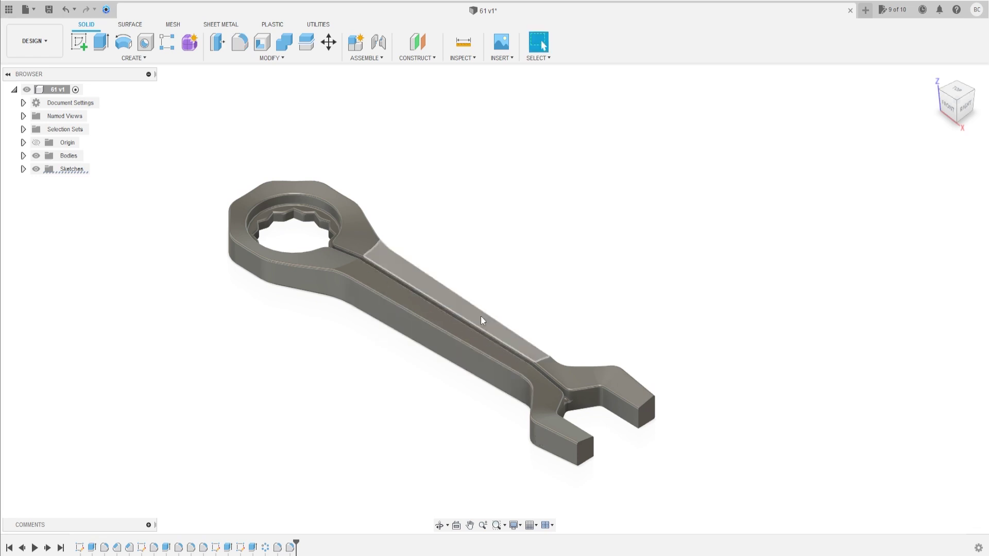
{"action": "left_click", "coordinate": [79, 41]}
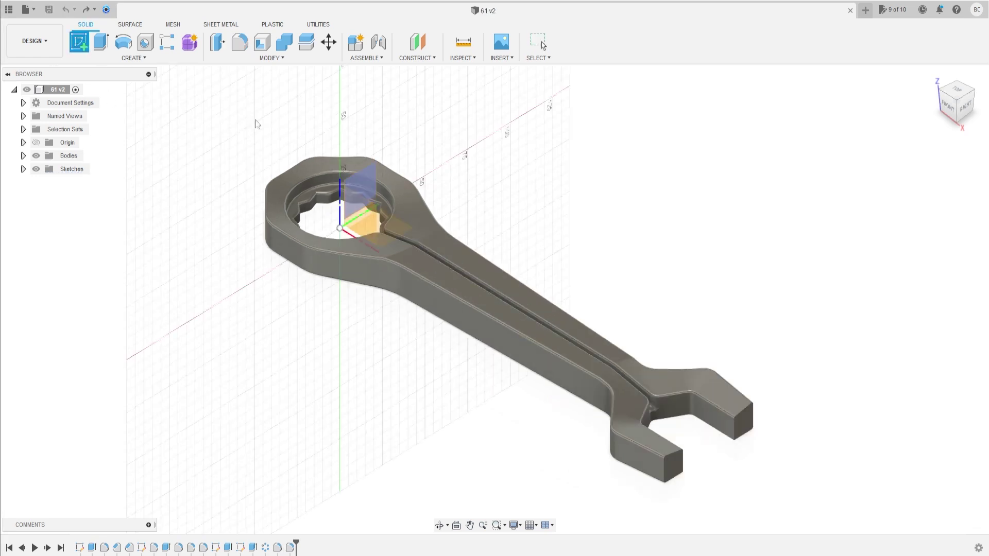
Step: Start a sketch on the handle's top face and draw a text box across it
{"action": "left_click", "coordinate": [486, 272]}
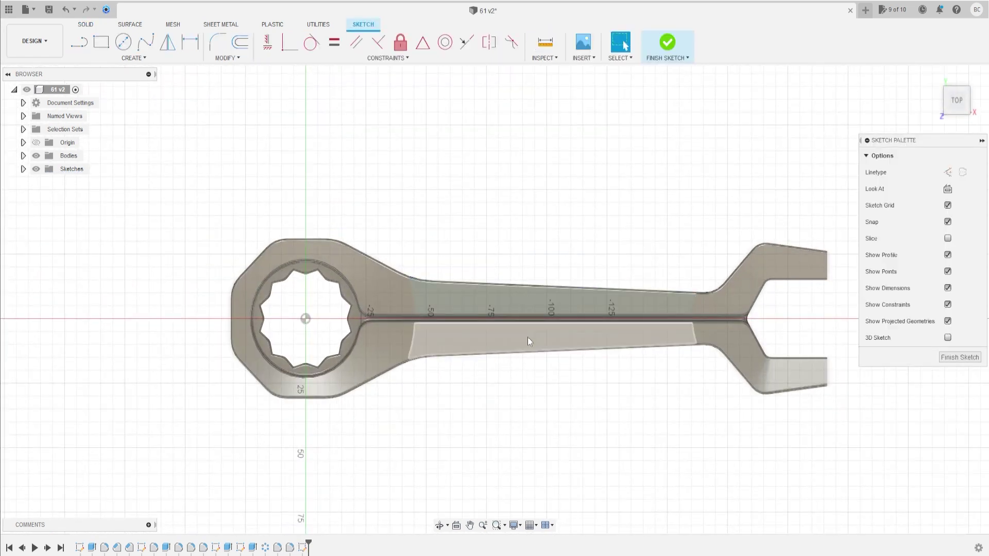
{"action": "scroll", "coordinate": [515, 330], "scroll_direction": "up", "scroll_amount": 4}
{"action": "left_click", "coordinate": [118, 58]}
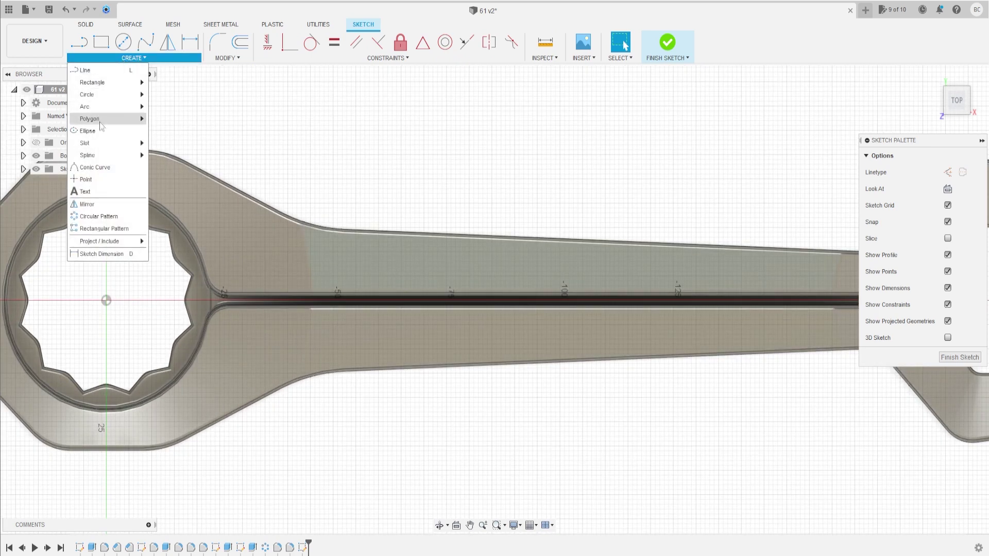
{"action": "left_click", "coordinate": [90, 191]}
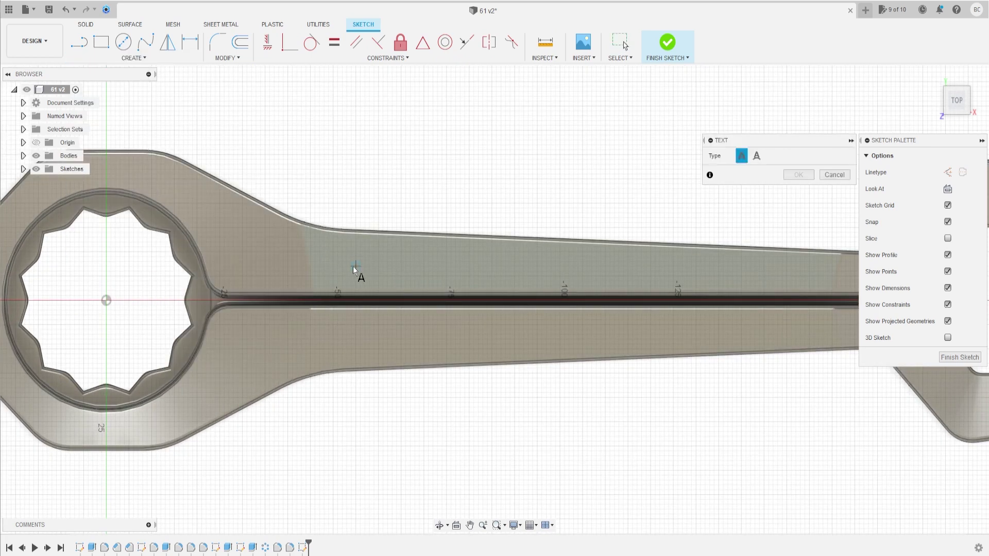
{"action": "left_click", "coordinate": [355, 275]}
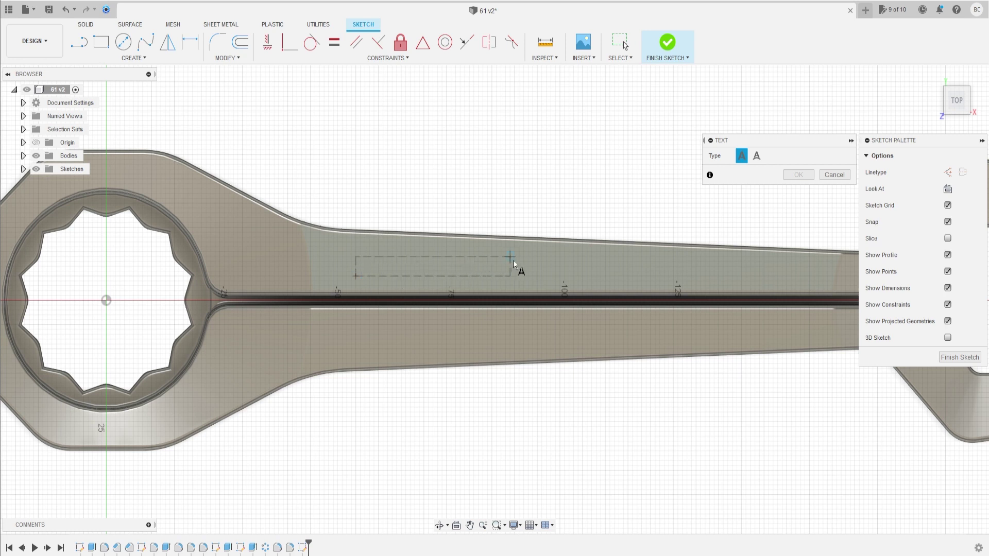
{"action": "left_click", "coordinate": [559, 251]}
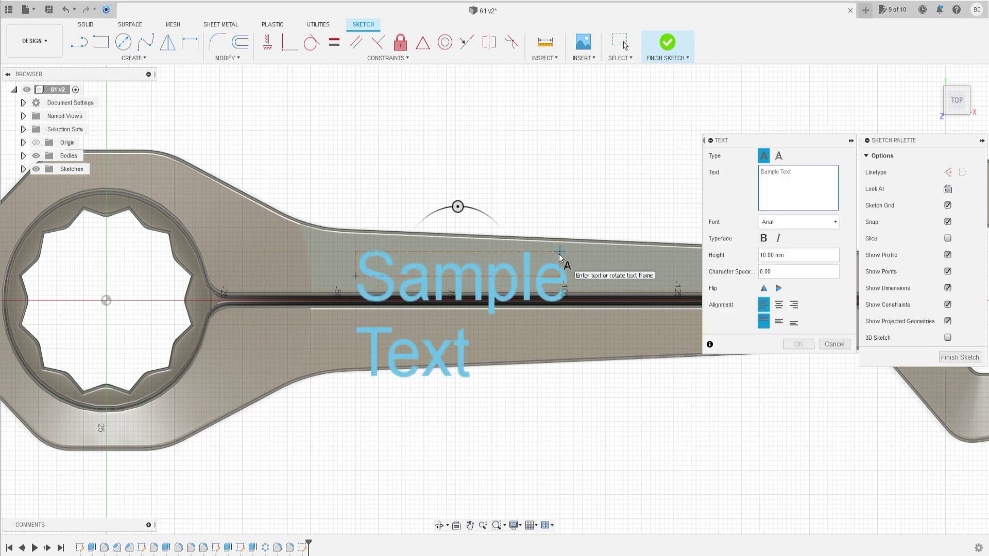
Step: Enter 'relooking' at about 5 mm height and finish the sketch
{"action": "type", "text": "relooking"}
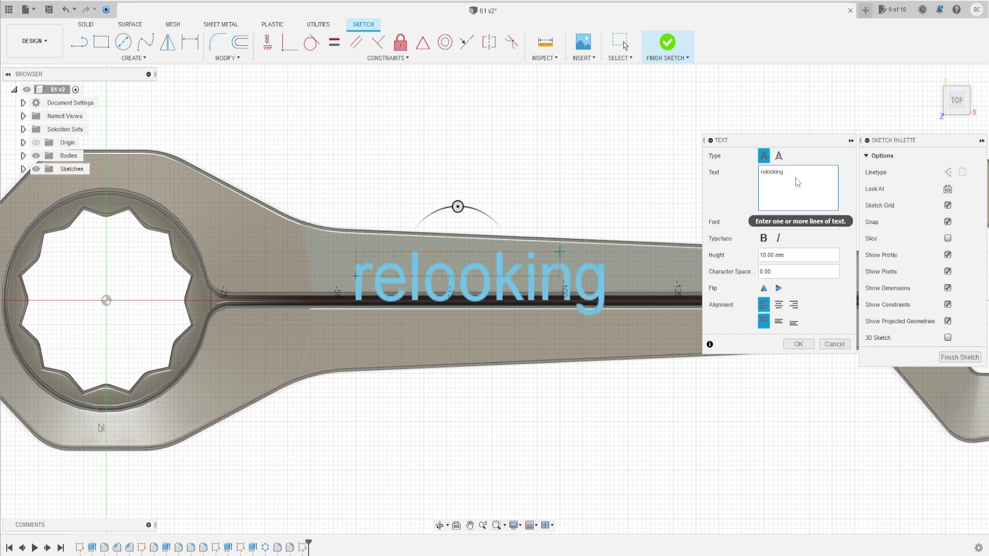
{"action": "left_click", "coordinate": [789, 254]}
{"action": "type", "text": "5"}
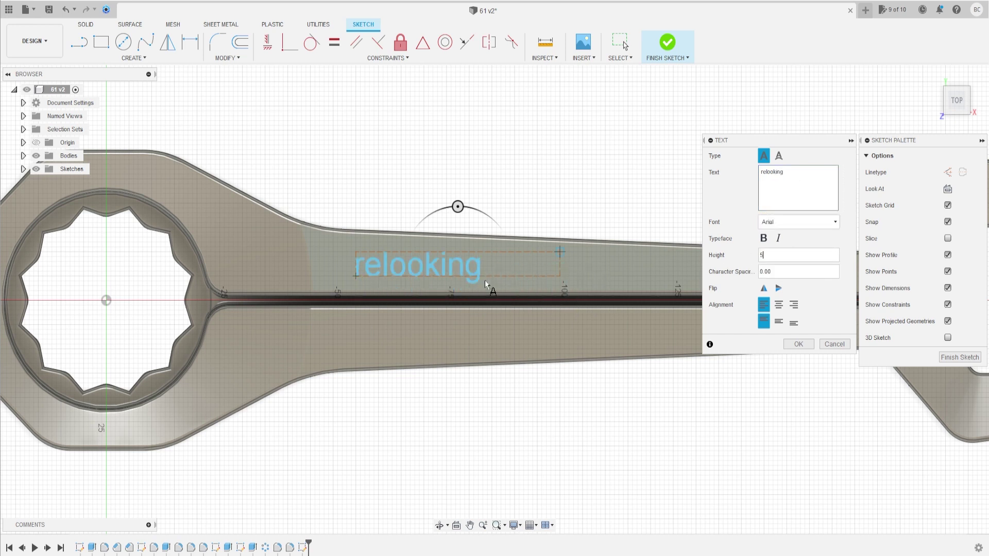
{"action": "left_click", "coordinate": [798, 344]}
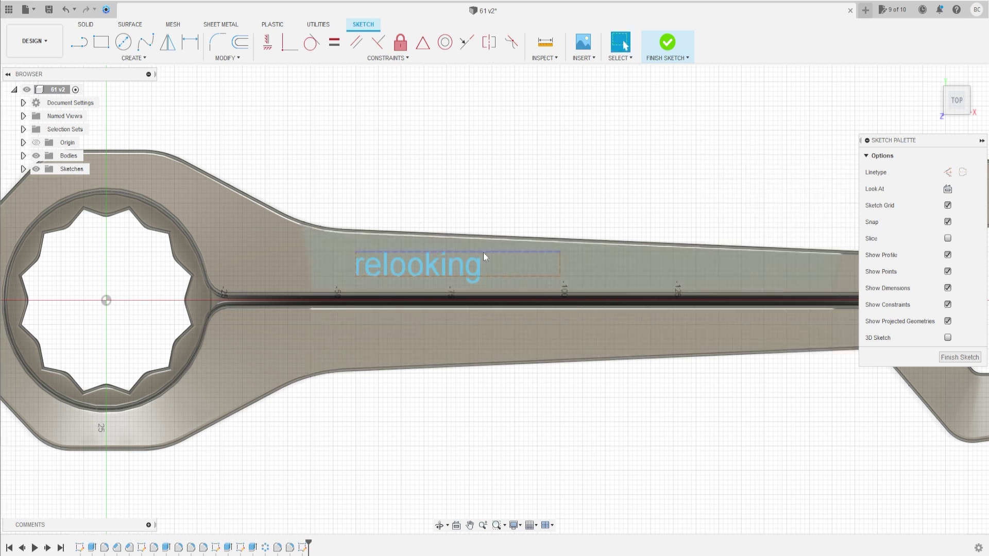
{"action": "left_click", "coordinate": [952, 356]}
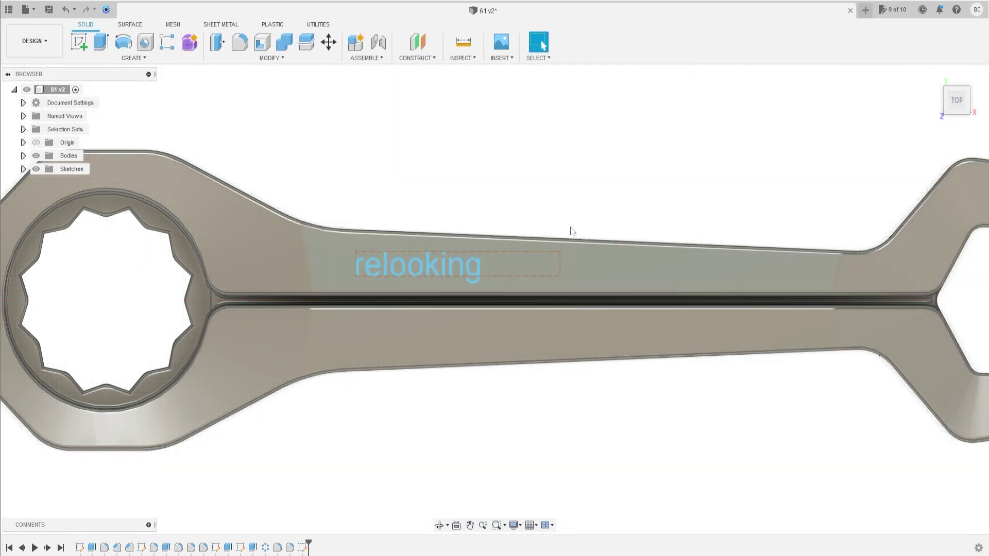
Step: Start an Emboss on the 'relooking' text profile and handle face, set to Deboss
{"action": "middle_click_drag", "start_coordinate": [457, 159], "coordinate": [434, 137], "text": "shift"}
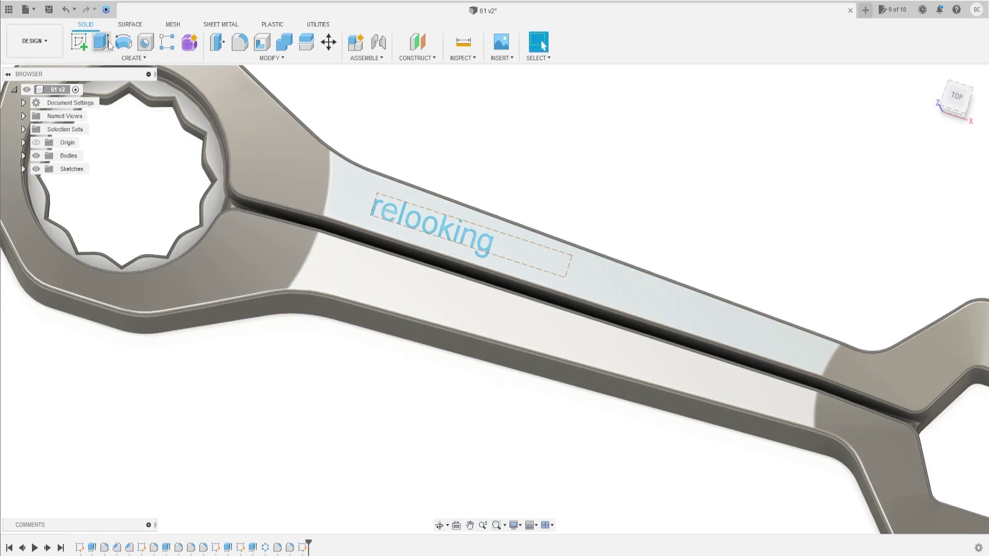
{"action": "left_click", "coordinate": [133, 57]}
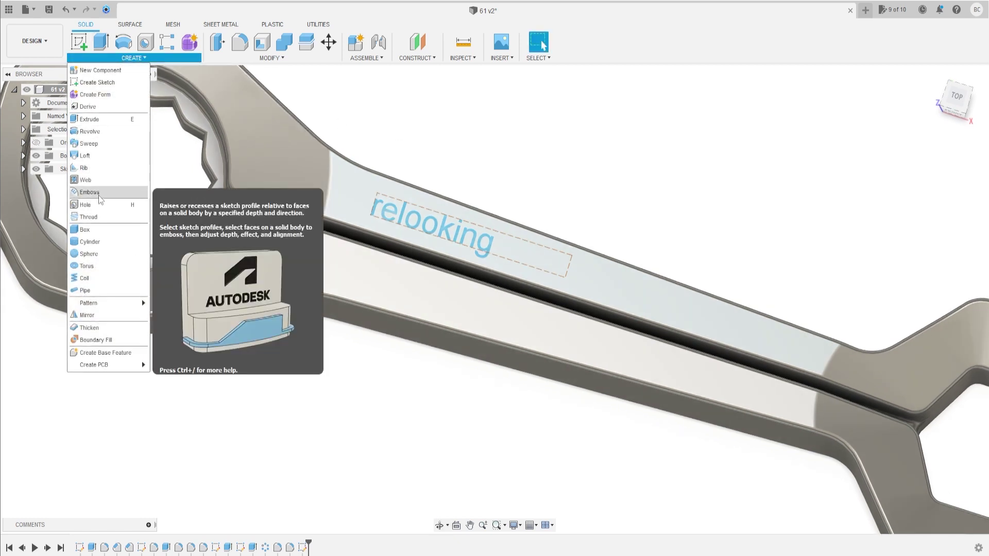
{"action": "left_click", "coordinate": [88, 192]}
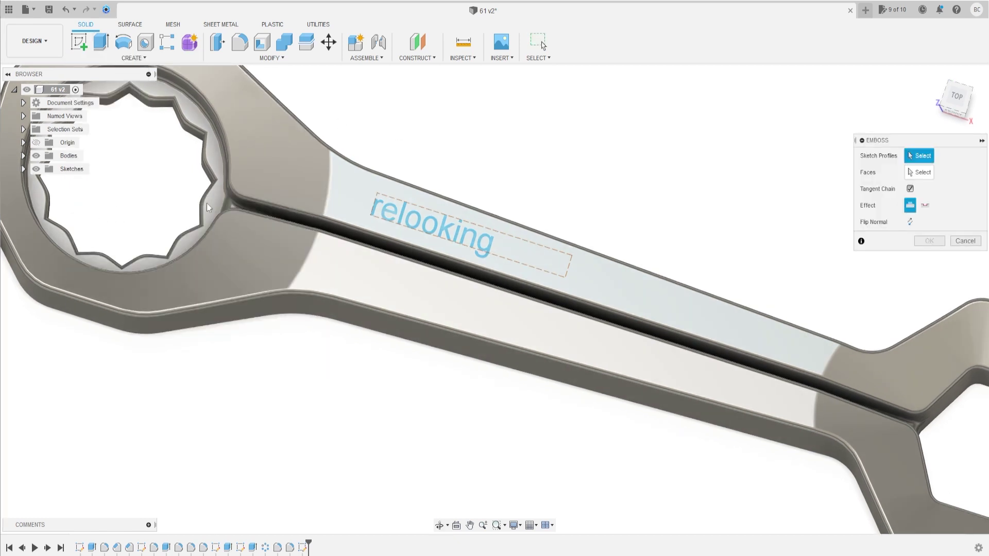
{"action": "left_click", "coordinate": [478, 244]}
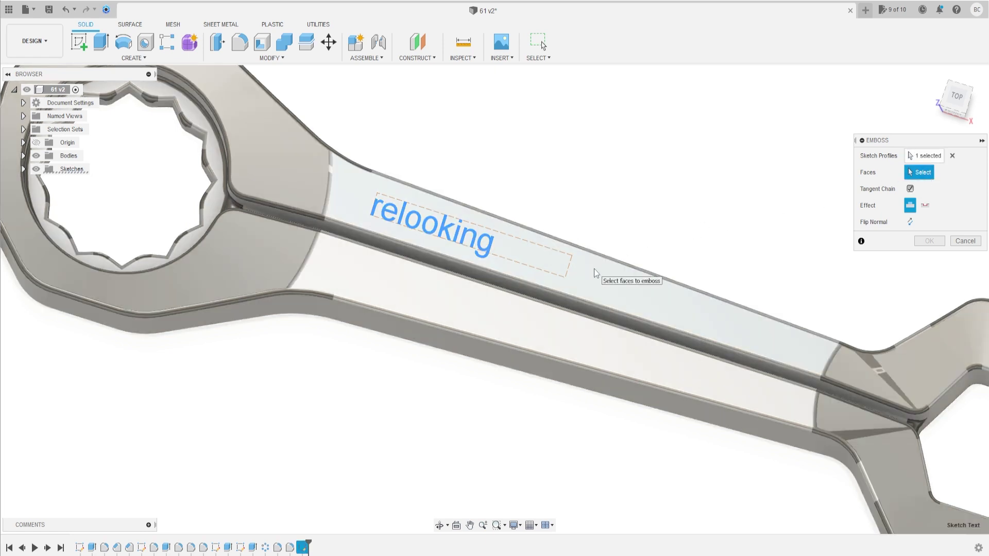
{"action": "left_click", "coordinate": [359, 199]}
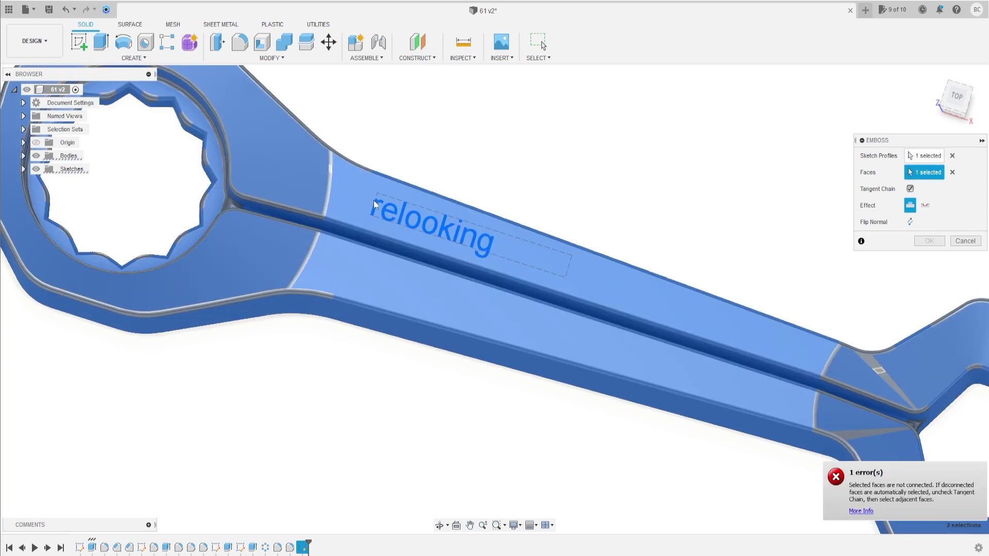
{"action": "left_click", "coordinate": [925, 206]}
Step: Flip the cut, untick Tangent Chain, pick only the top face, and confirm the 2 mm deboss
{"action": "middle_click_drag", "start_coordinate": [710, 234], "coordinate": [830, 232], "text": "shift"}
{"action": "left_click", "coordinate": [910, 223]}
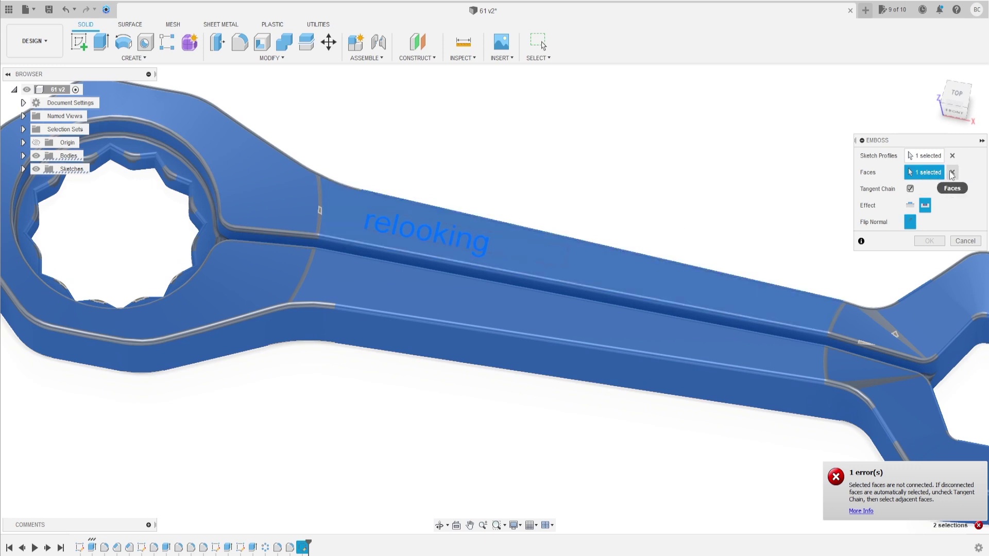
{"action": "left_click", "coordinate": [910, 189]}
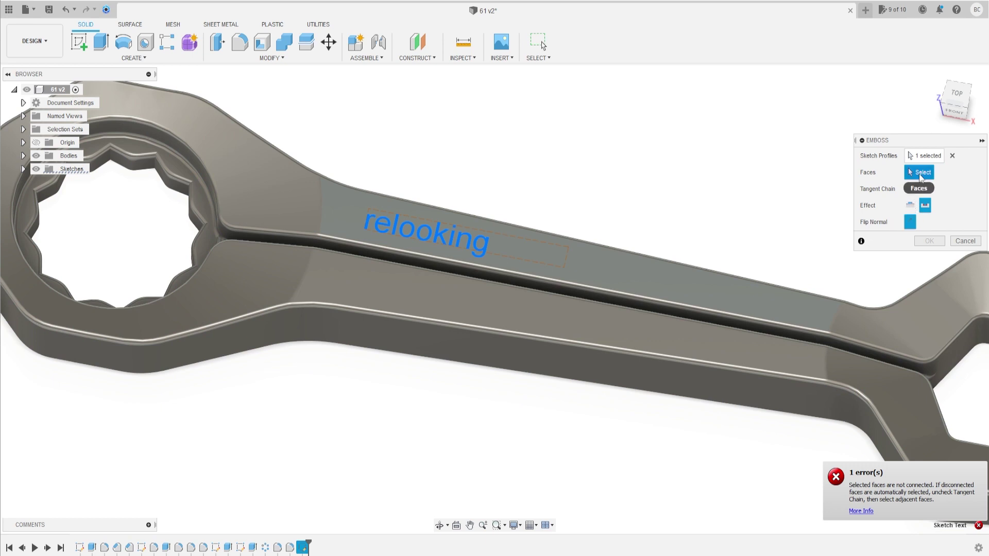
{"action": "left_click", "coordinate": [711, 242]}
{"action": "middle_click_drag", "start_coordinate": [523, 247], "coordinate": [525, 216], "text": "shift"}
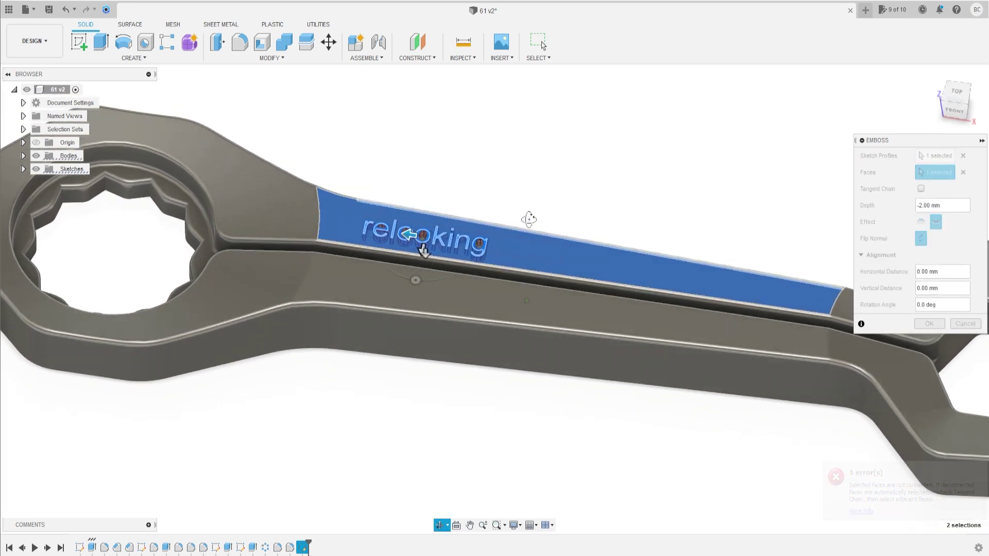
{"action": "mouse_move", "coordinate": [600, 251]}
{"action": "middle_mouse_down", "text": "shift"}
{"action": "mouse_move", "coordinate": [596, 201]}
{"action": "mouse_move", "coordinate": [596, 225]}
{"action": "middle_mouse_up", "text": "shift"}
{"action": "left_click", "coordinate": [926, 325]}
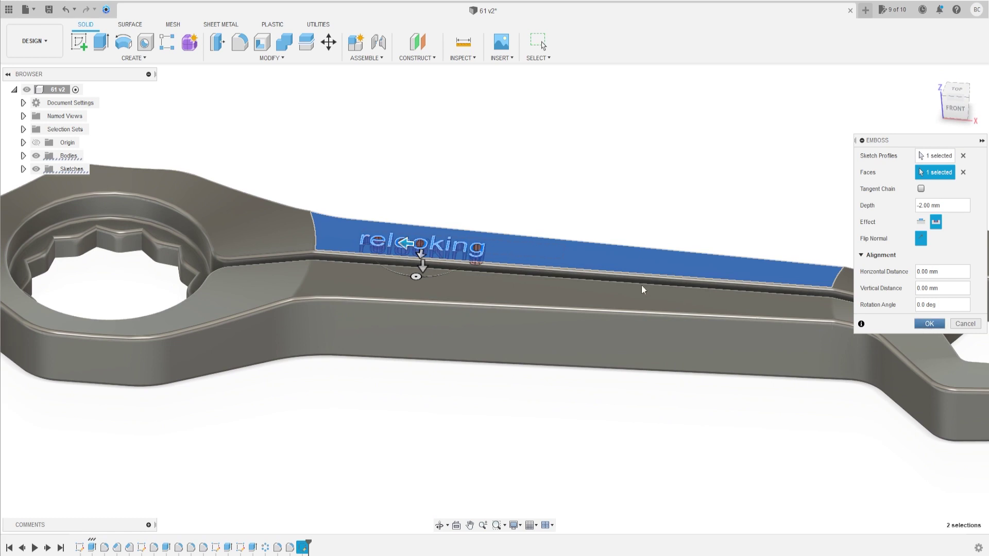